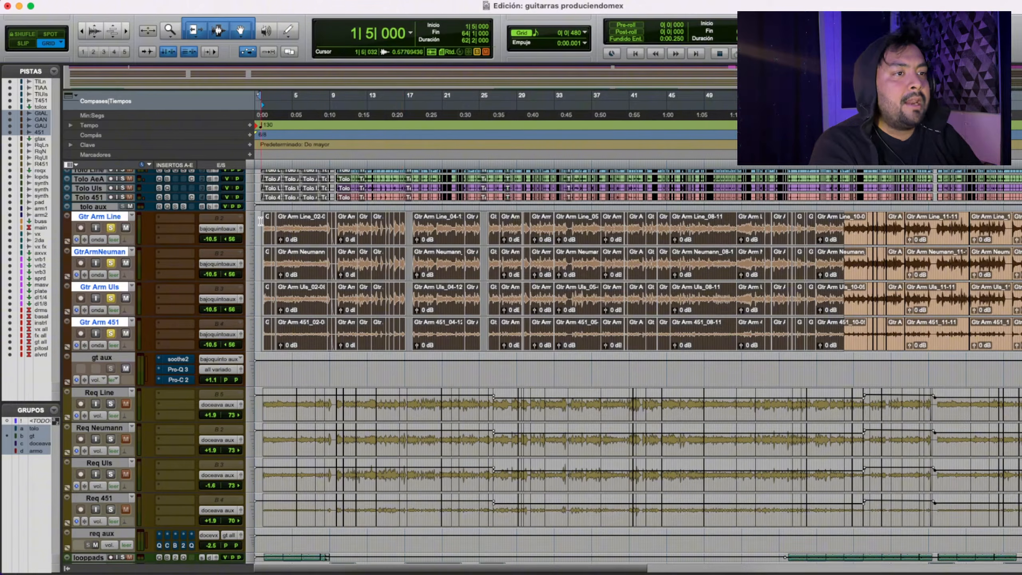
Review the Gtr Arm tracks, the Req tracks and the drums all master, and place the cursor at 1|5|000 on the guitars
drag(260, 221, 733, 291)
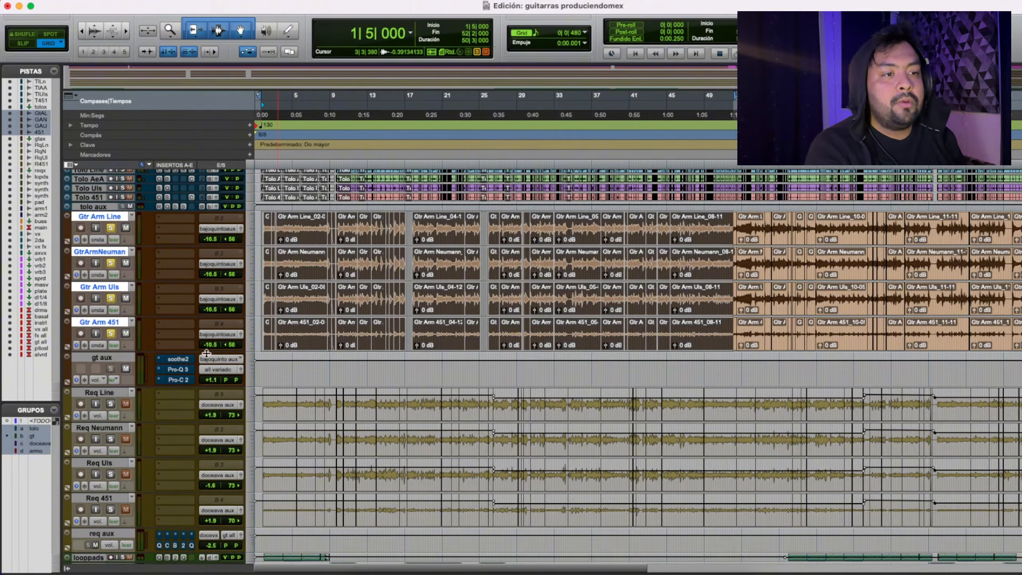
scroll(167, 371, down, 1)
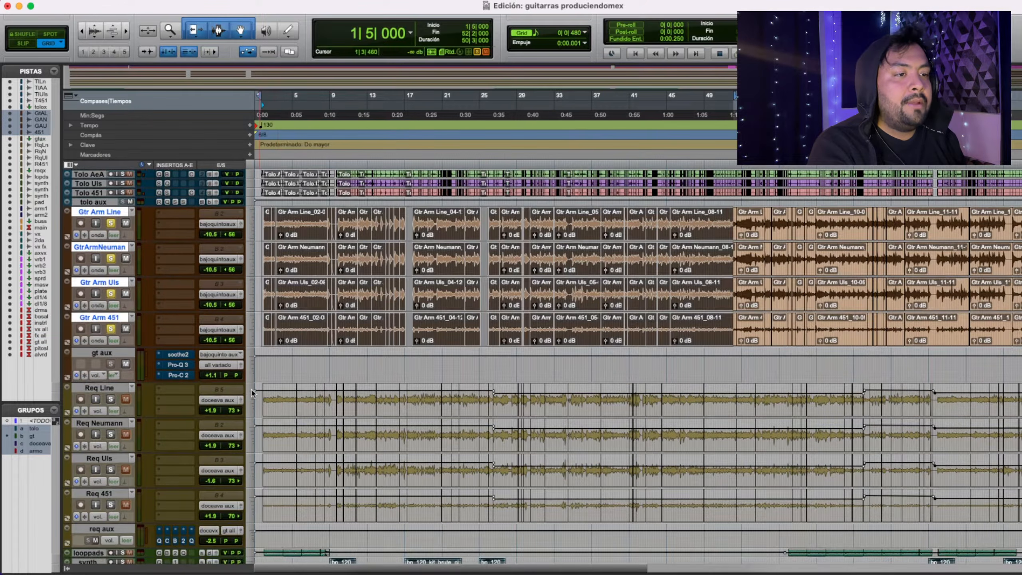
drag(262, 395, 624, 506)
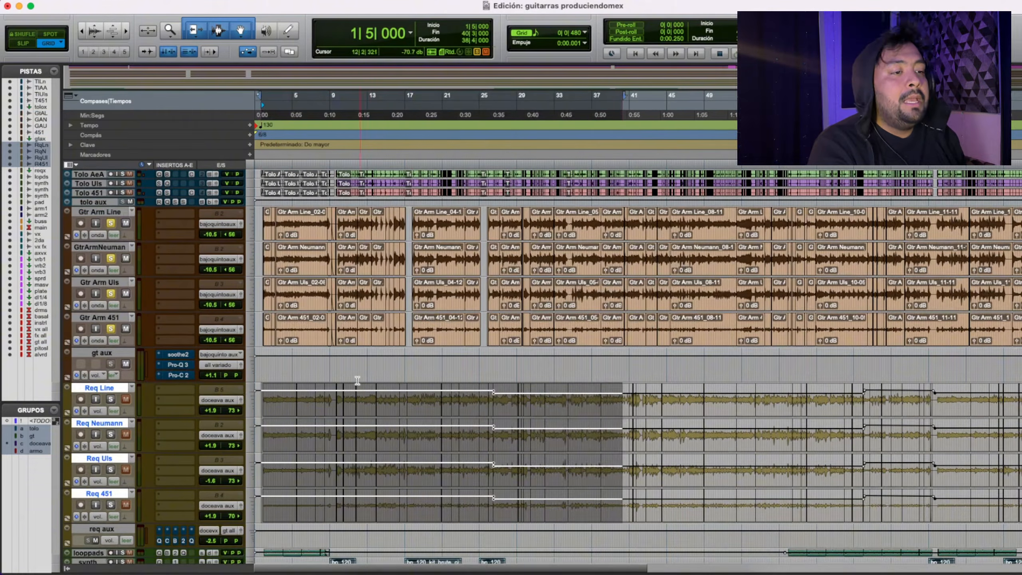
scroll(357, 381, down, 10)
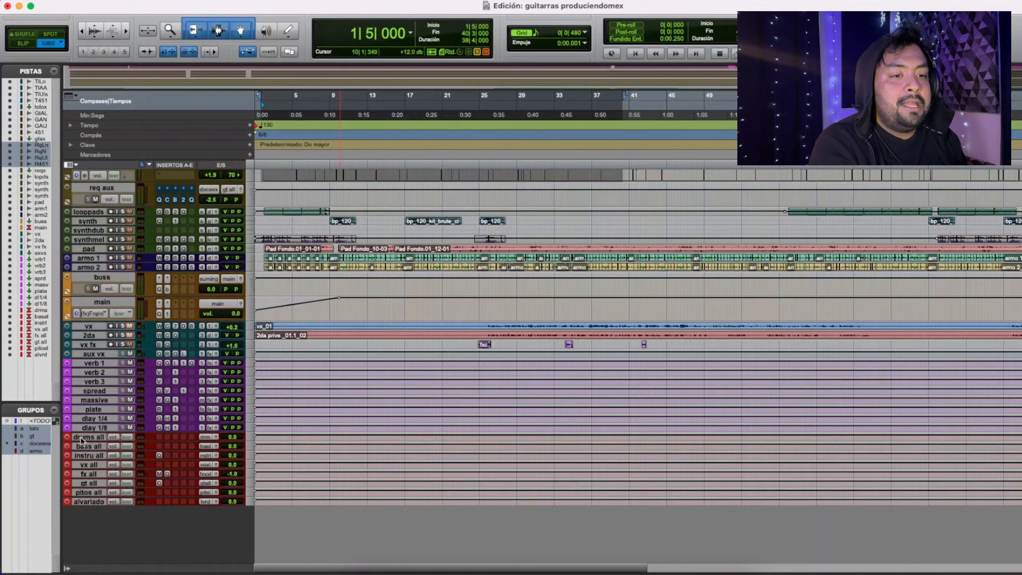
click(92, 438)
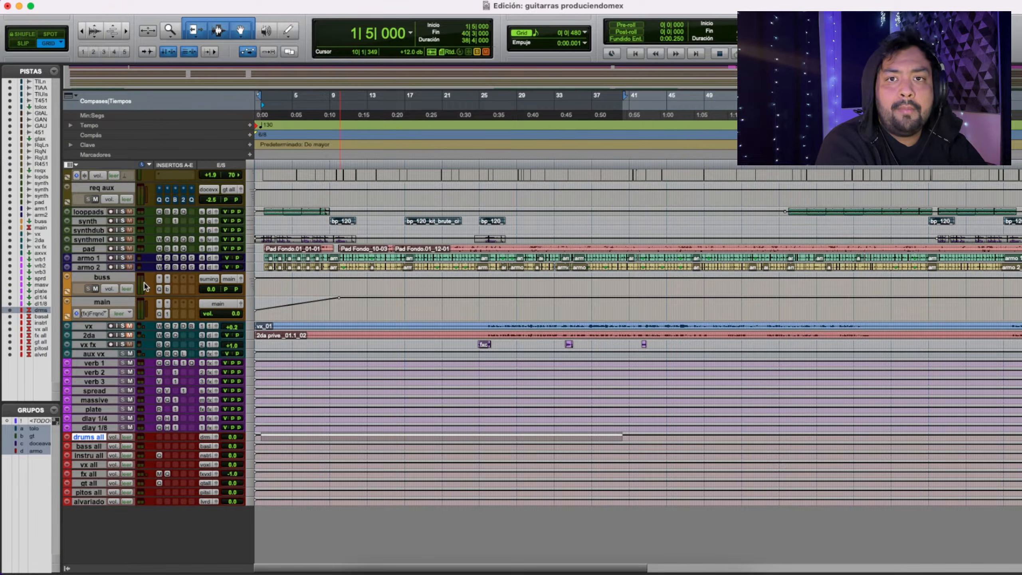
scroll(439, 324, up, 10)
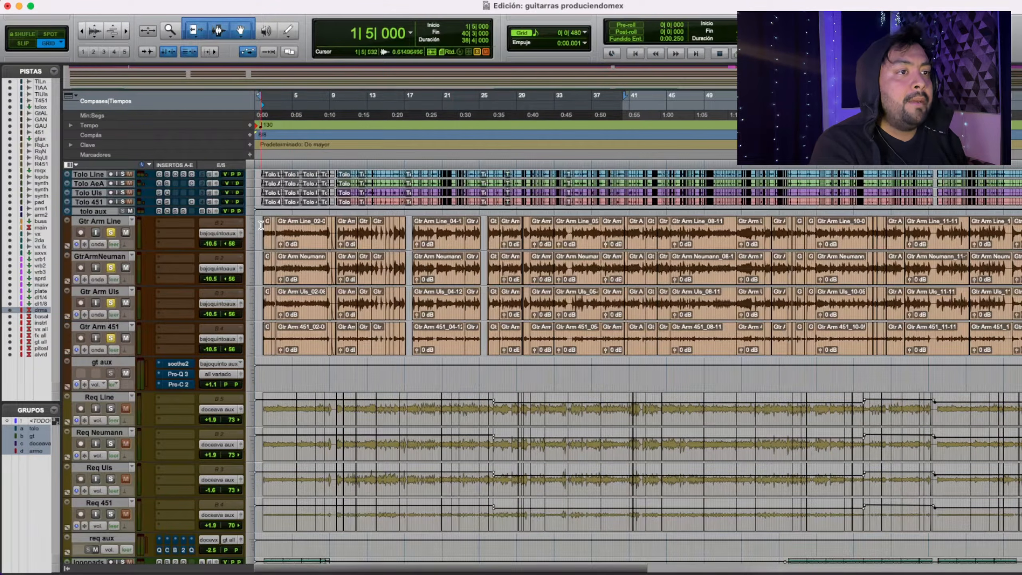
click(261, 225)
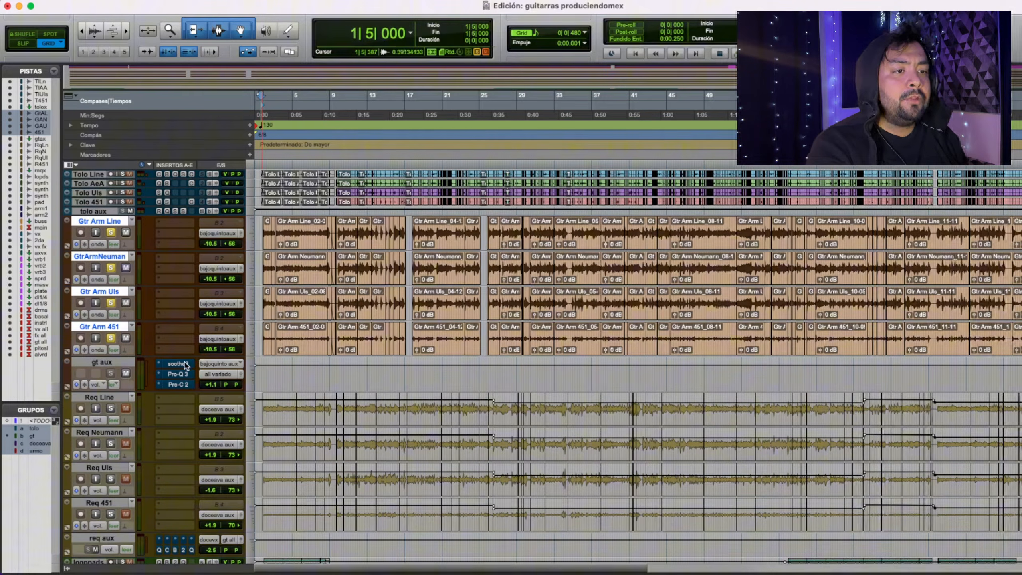
Inspect the soothe2, Pro-Q 3 and Pro-C 2 inserts on the gt aux channel in the Mix window
key(super+equal)
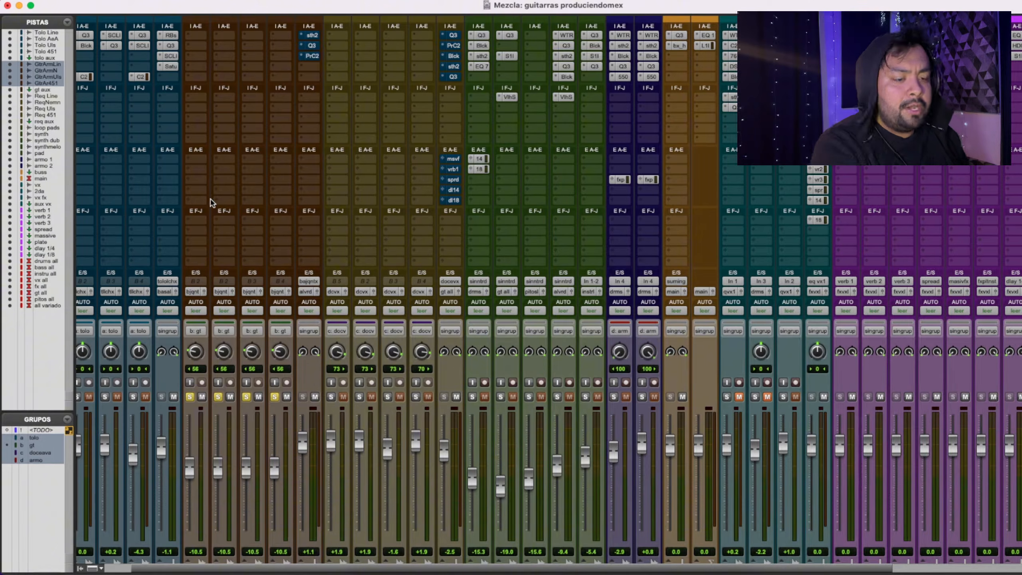
key(super+equal)
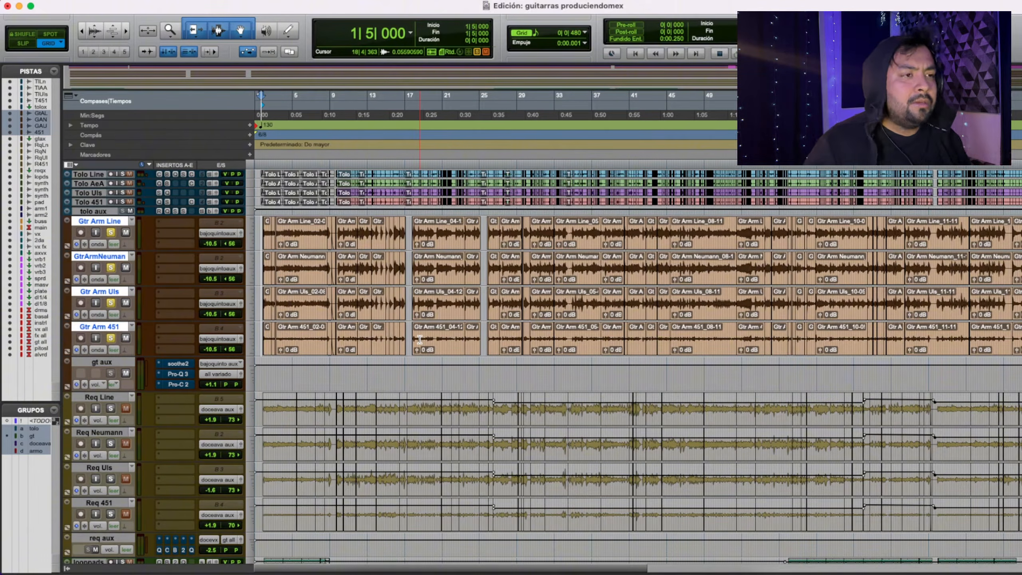
key(super+equal)
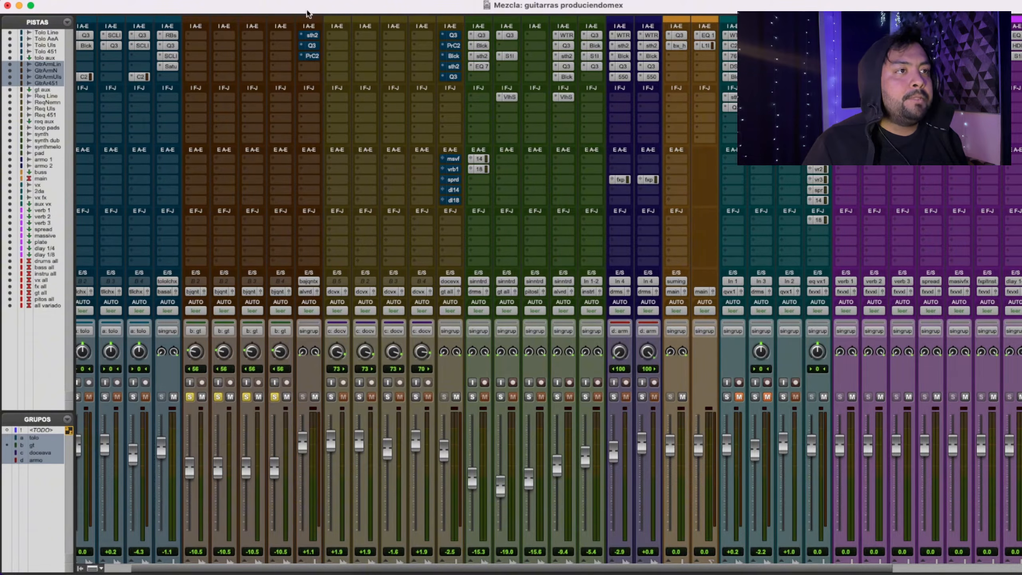
click(313, 35)
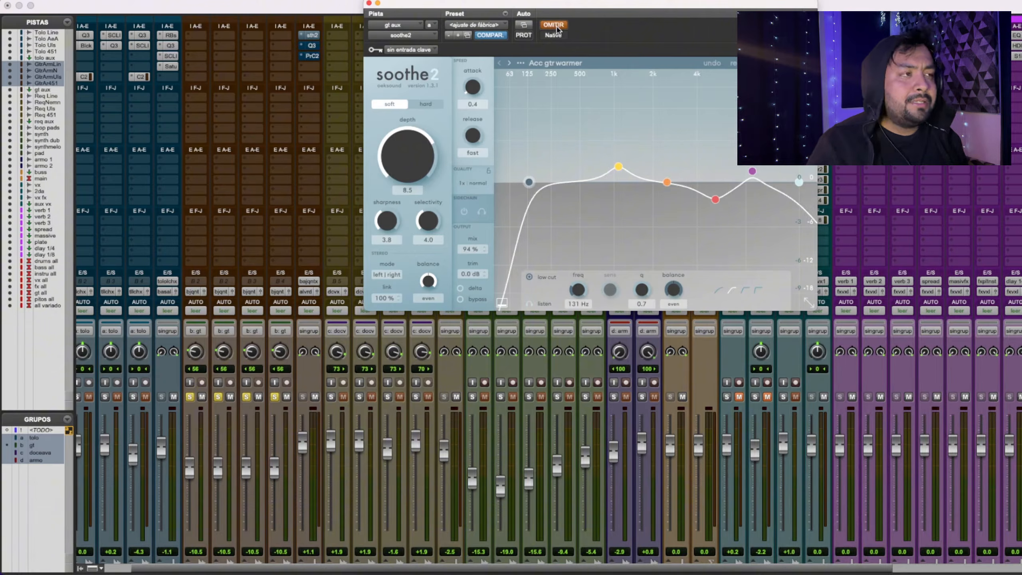
click(312, 47)
click(312, 48)
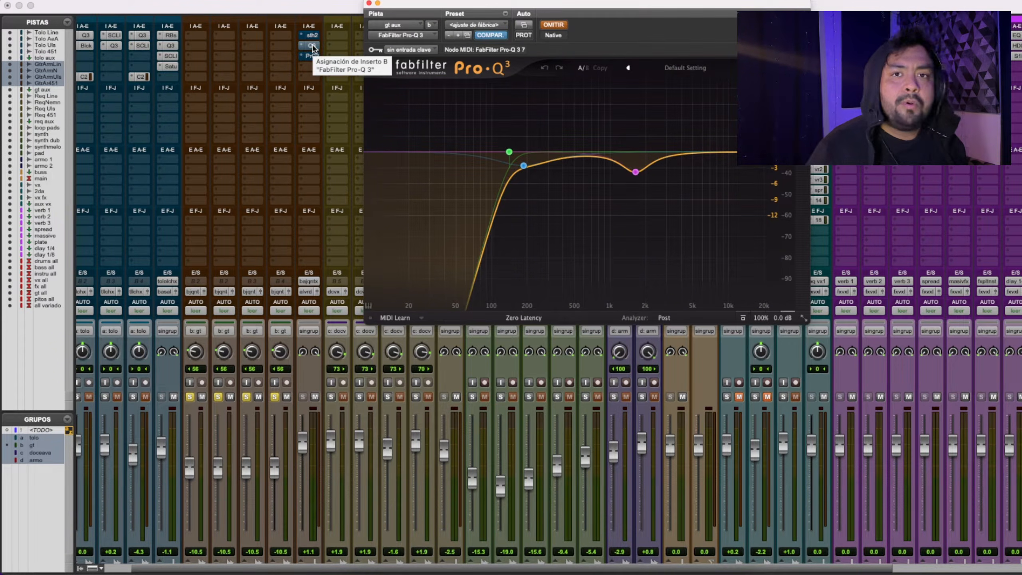
mouse_move(632, 175)
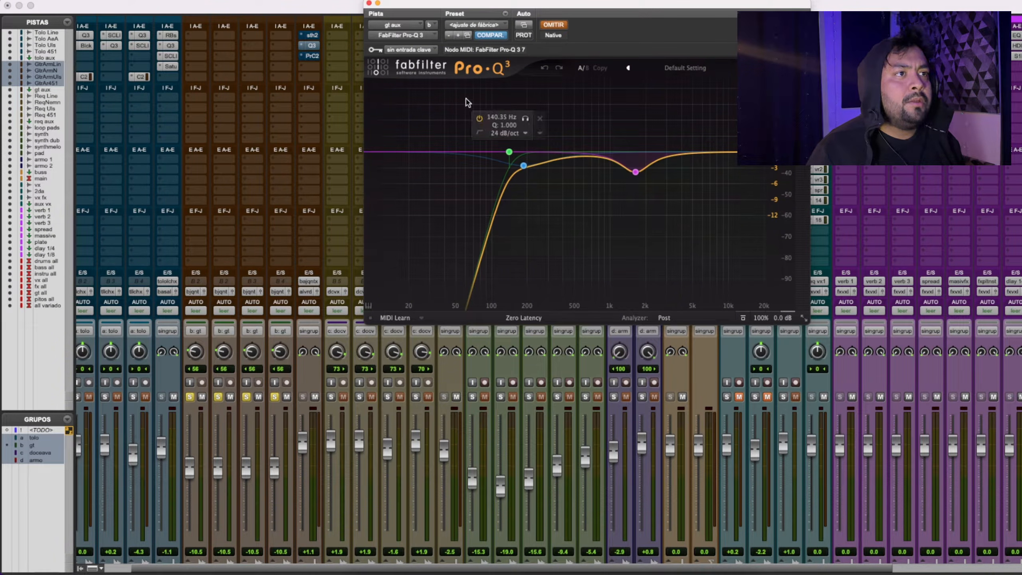
click(313, 55)
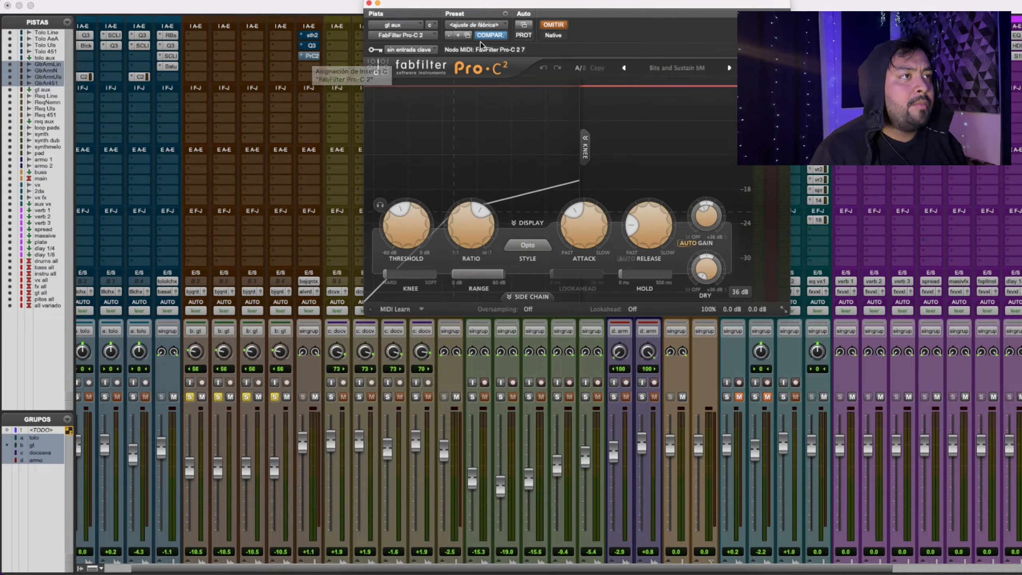
click(369, 3)
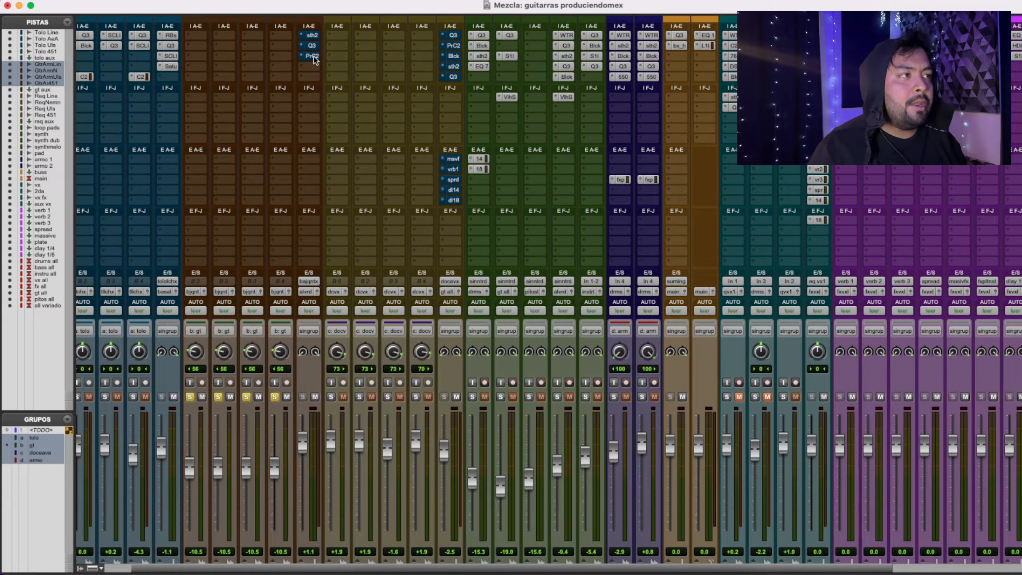
Play the guitars while checking the mixer levels and inspect the EQ3 1-Band low-pass filter on the main channel
scroll(446, 375, down, 3)
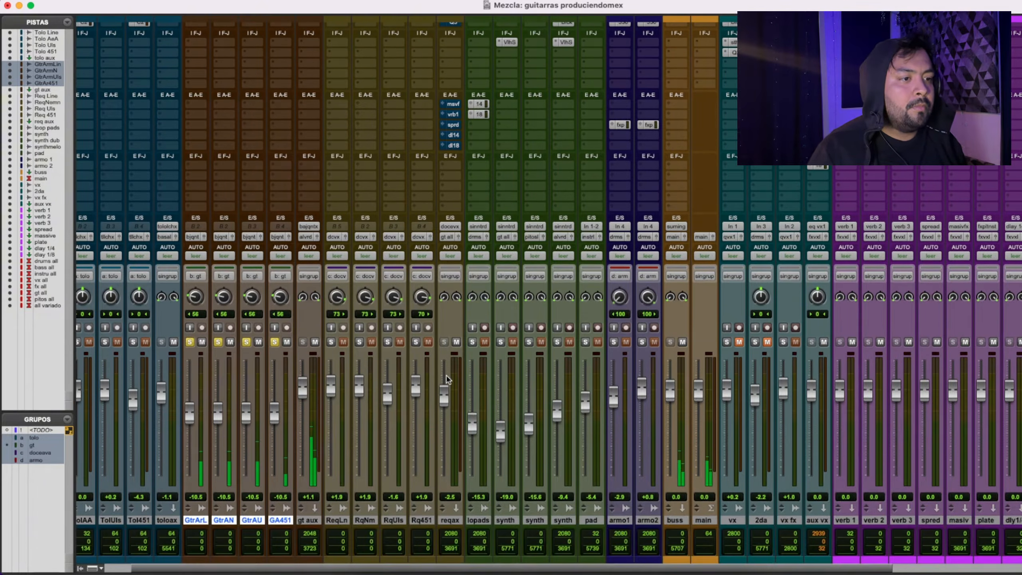
key(super+equal)
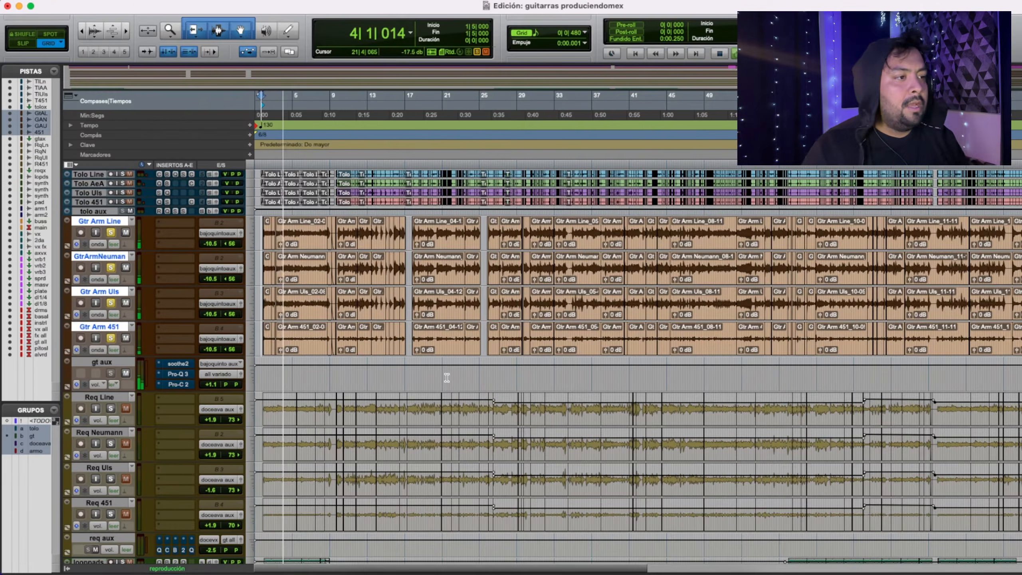
key(super+equal)
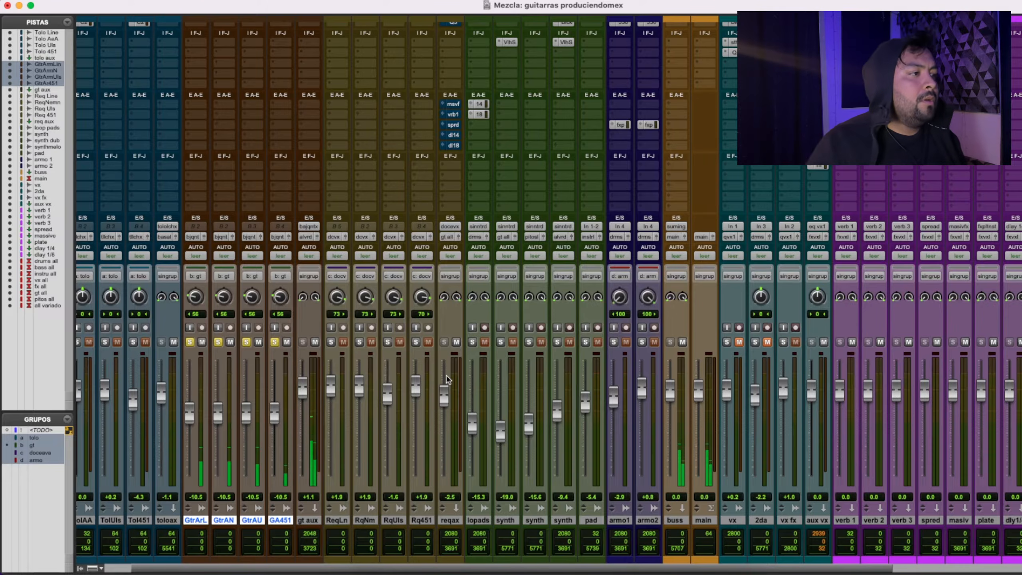
scroll(670, 233, up, 3)
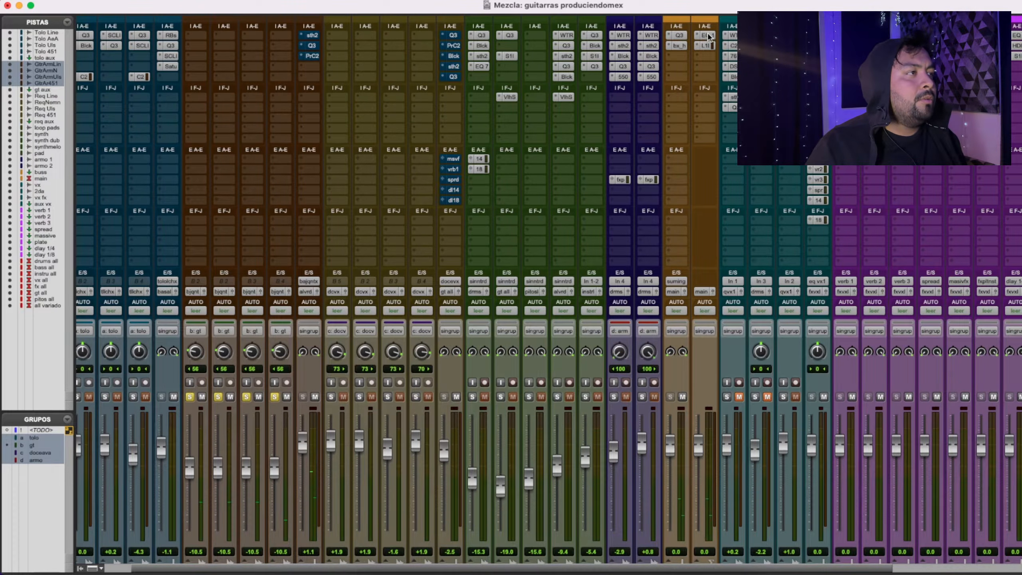
click(706, 36)
drag(511, 5, 472, 5)
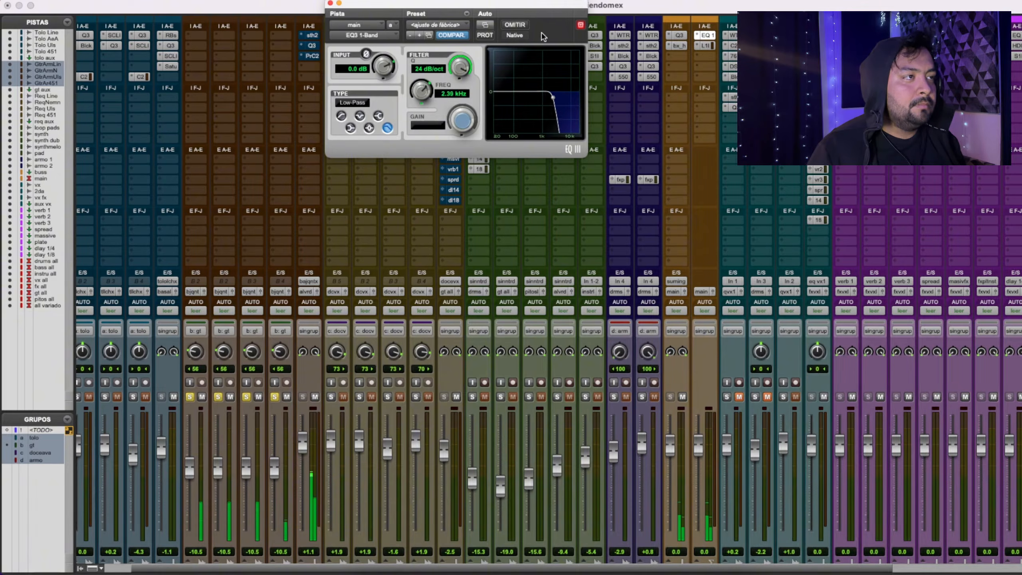
click(330, 3)
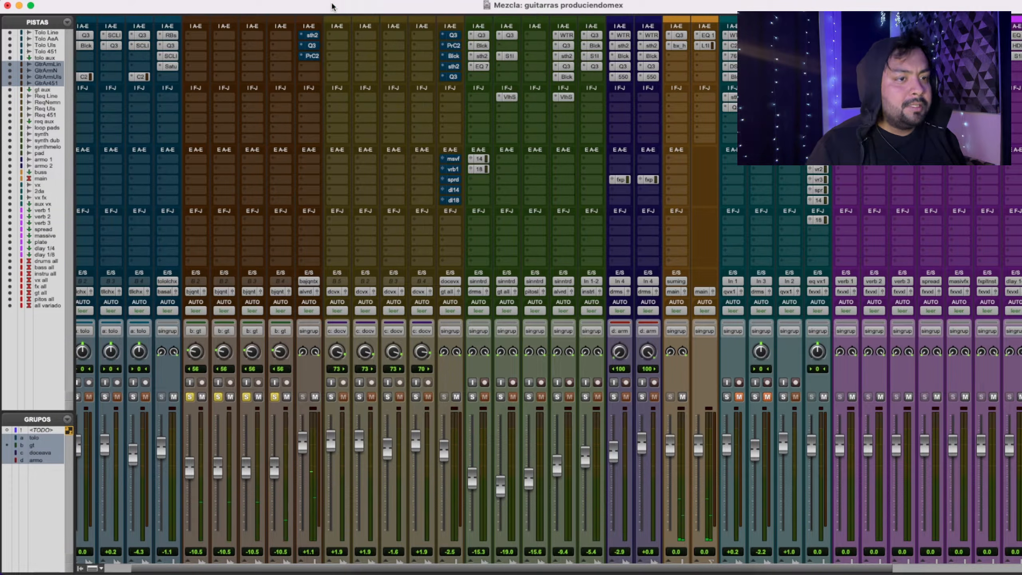
Select the clips on the four Gtr Arm tracks from 9|5|000 to 17|4|000 in the Edit window
key(super+equal)
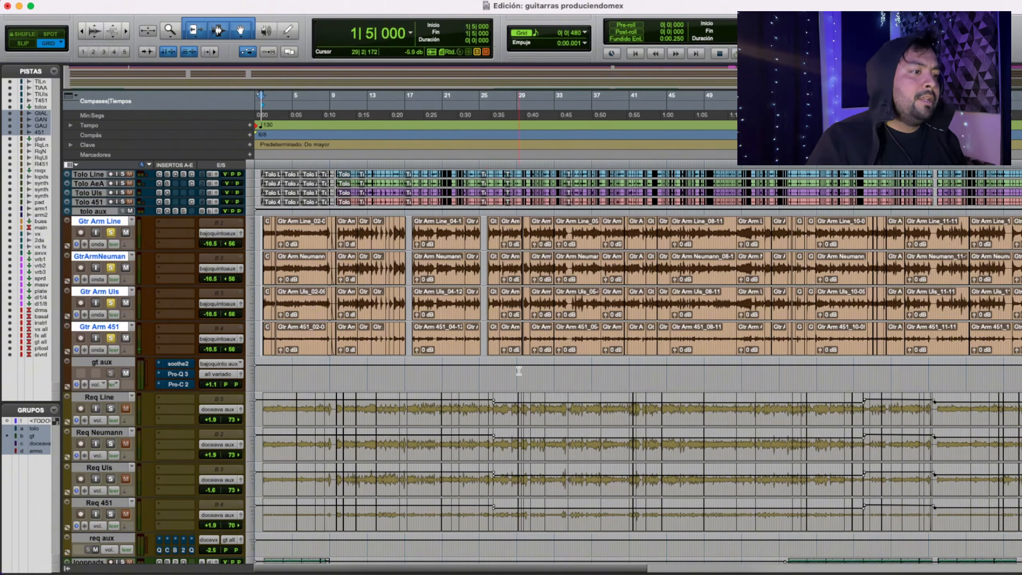
scroll(519, 371, down, 5)
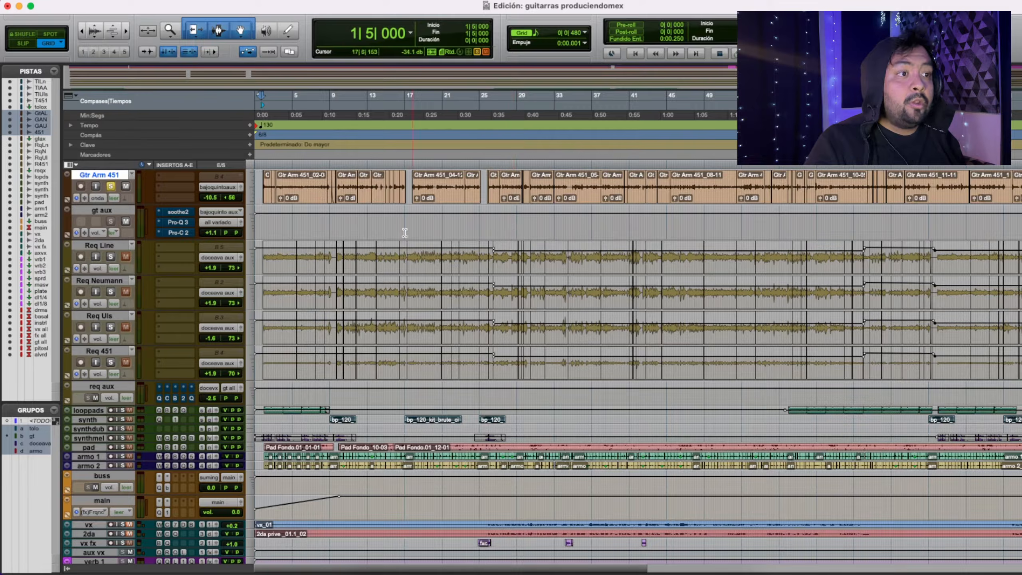
click(393, 232)
key(super+bracketright)
scroll(463, 257, up, 5)
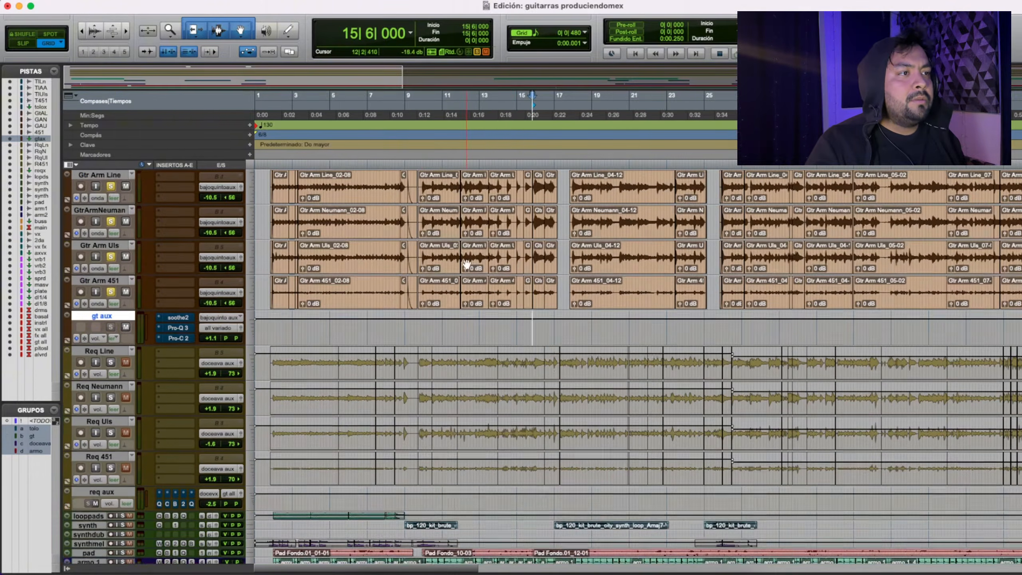
drag(562, 199, 415, 290)
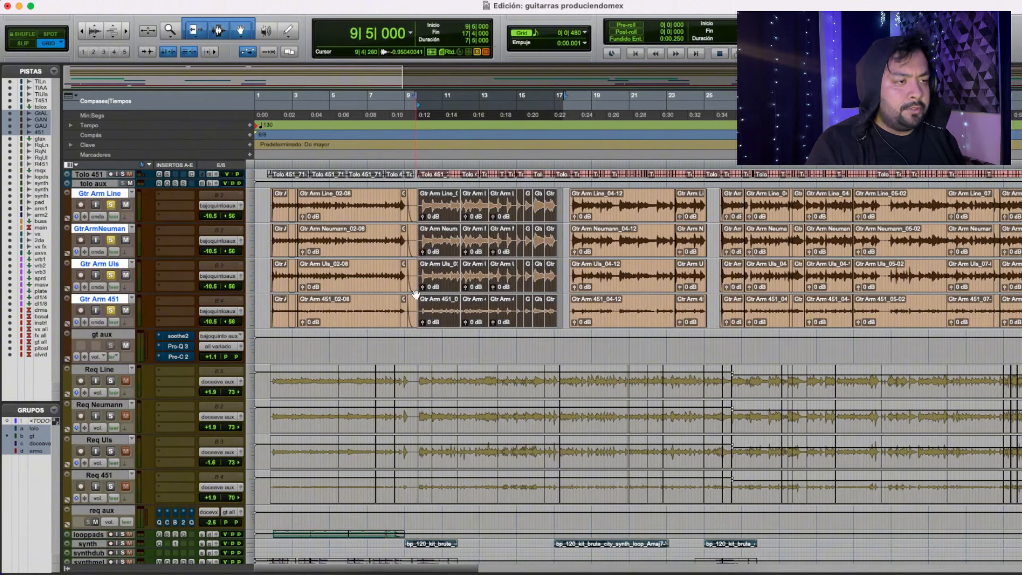
Audition the selected guitar passage with the gt aux inserts bypassed, and select the gt aux track
key(space)
key(super+equal)
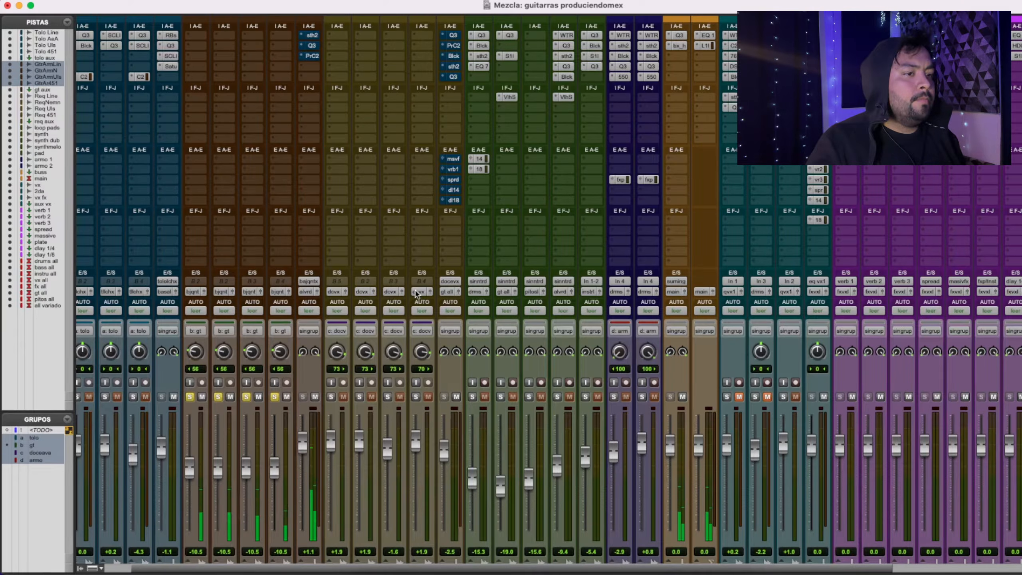
key(super+equal)
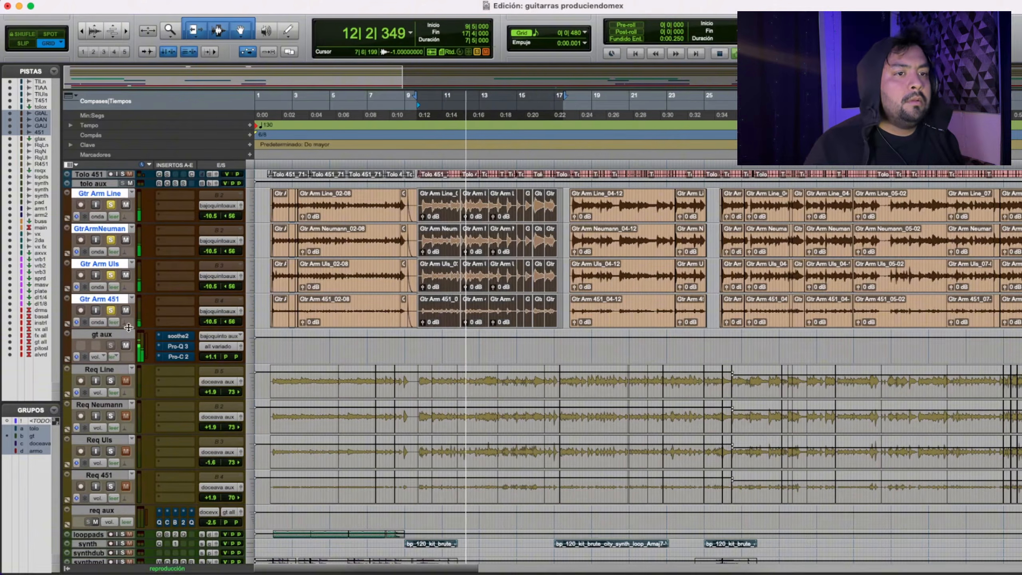
click(102, 334)
scroll(179, 342, up, 1)
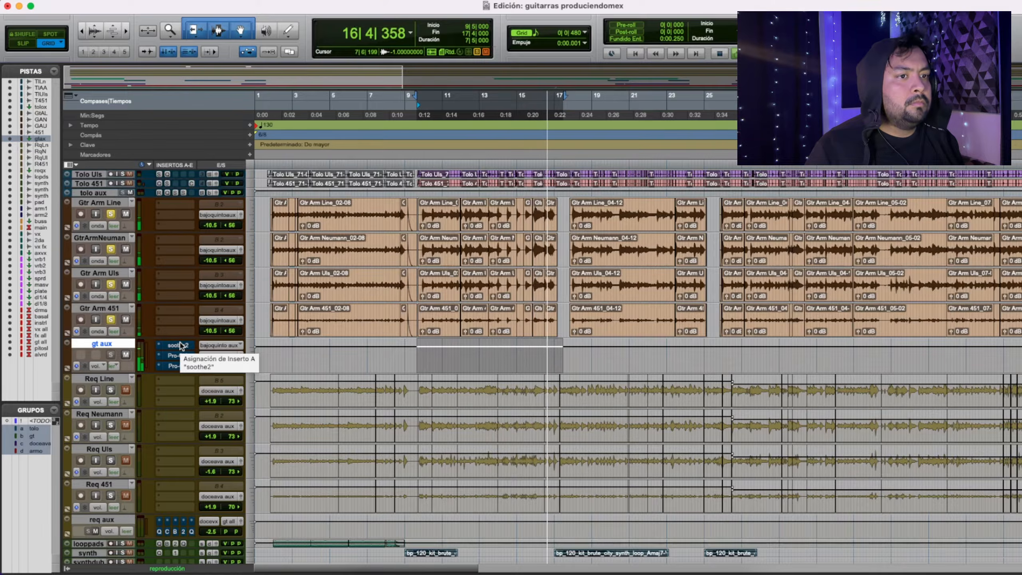
key(space)
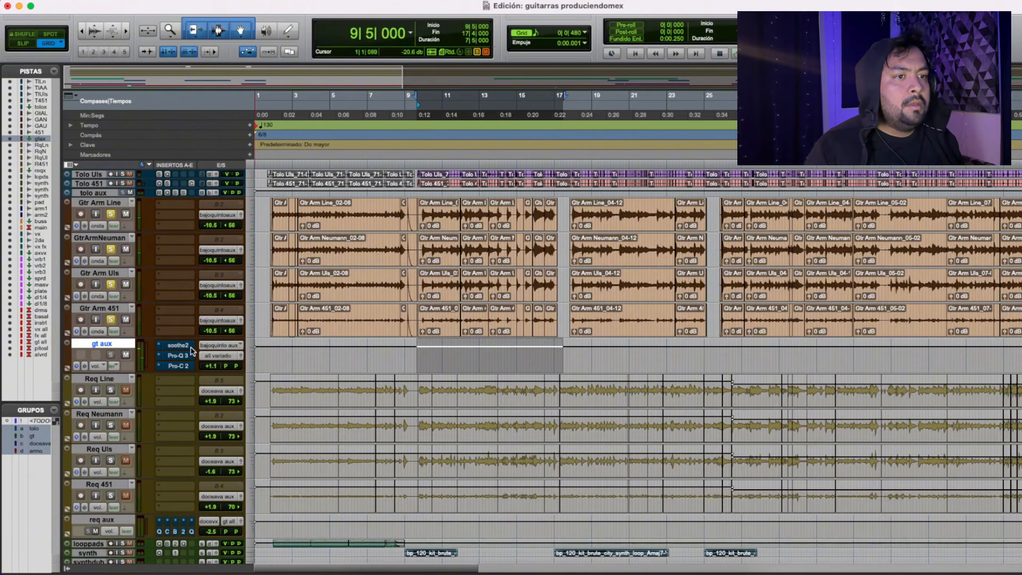
Take soothe2 on gt aux out of bypass and play the passage through it
click(176, 346)
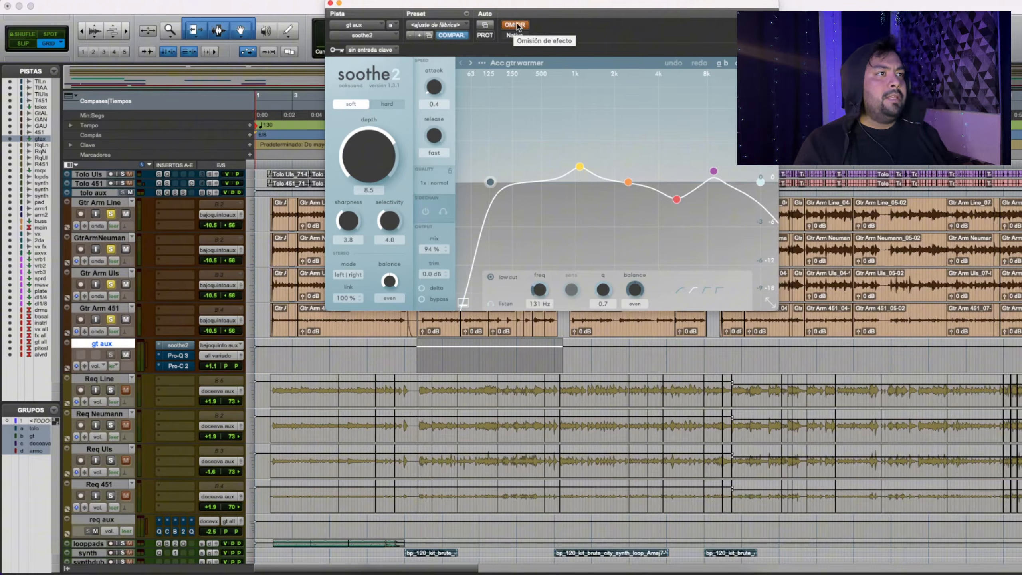
click(517, 25)
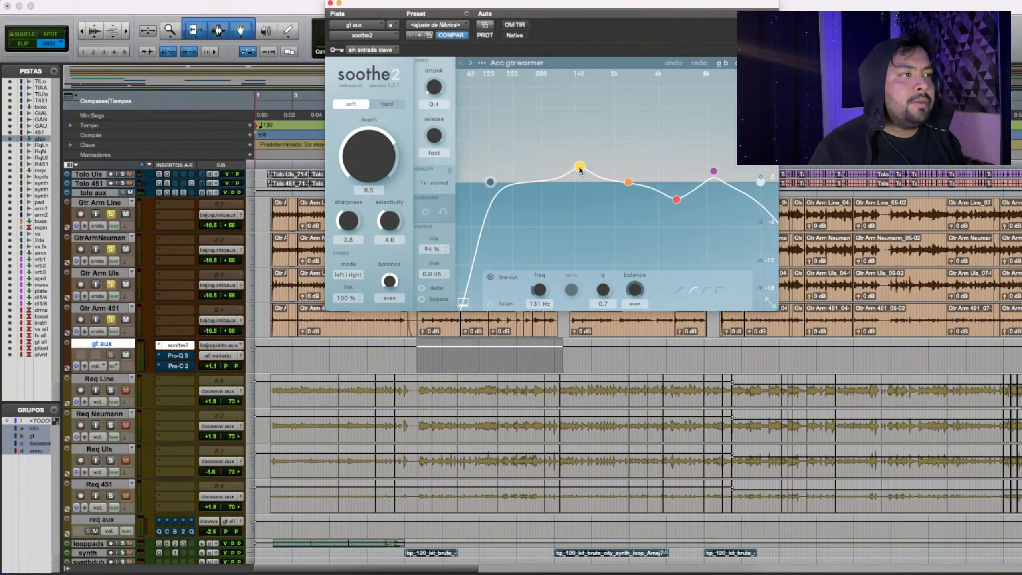
key(space)
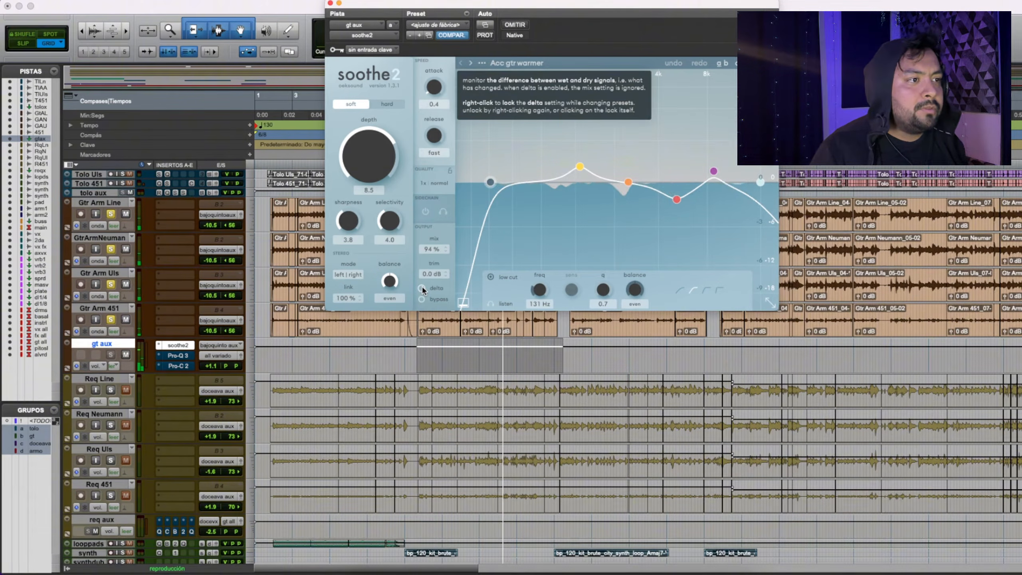
Audition soothe2's delta signal on the guitar passage and return to the normal processed output
key(space)
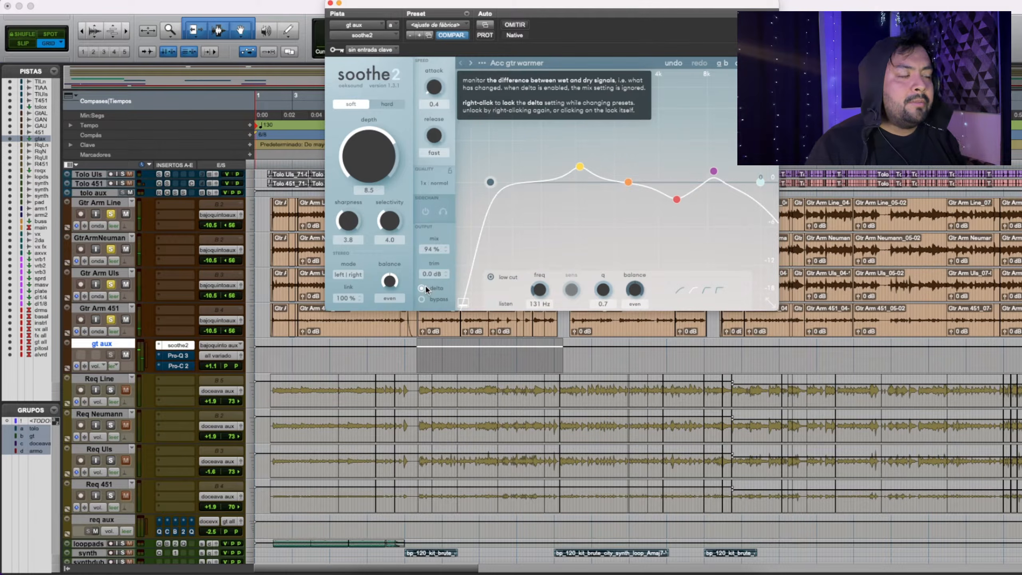
key(space)
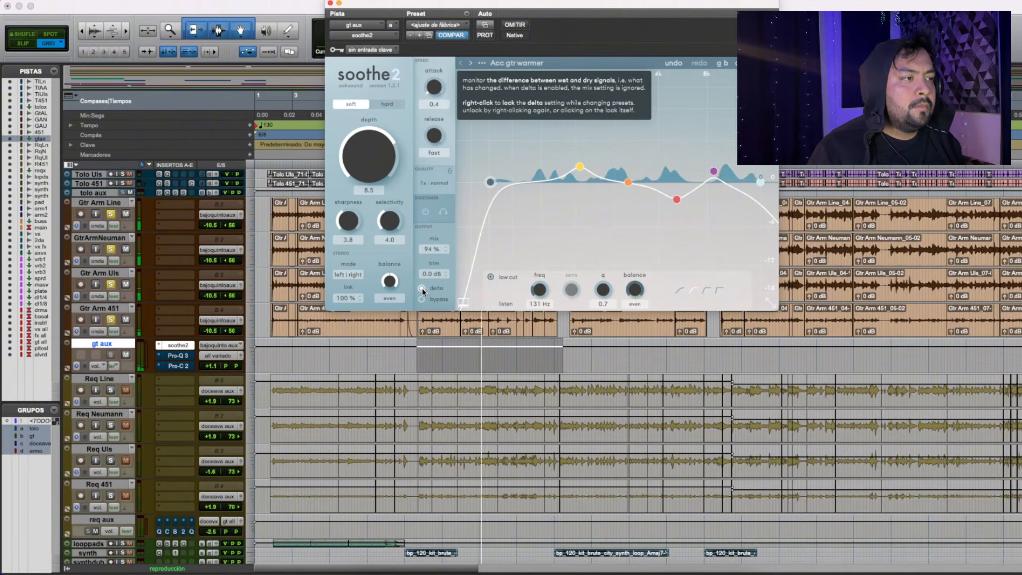
click(421, 288)
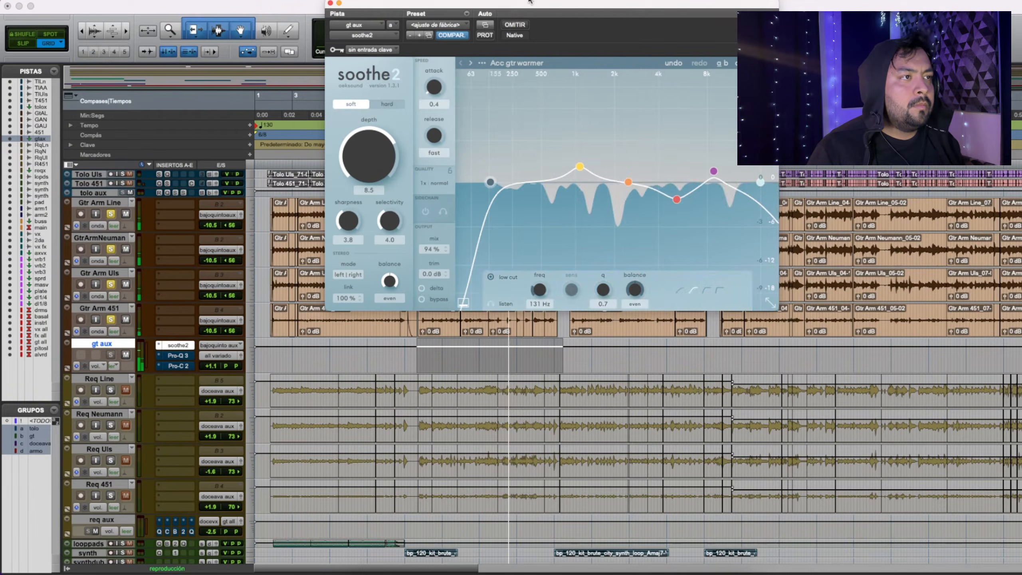
Compare the guitar passage with soothe2 bypassed, re-enable it, and take Pro-Q 3 on gt aux out of bypass
click(515, 25)
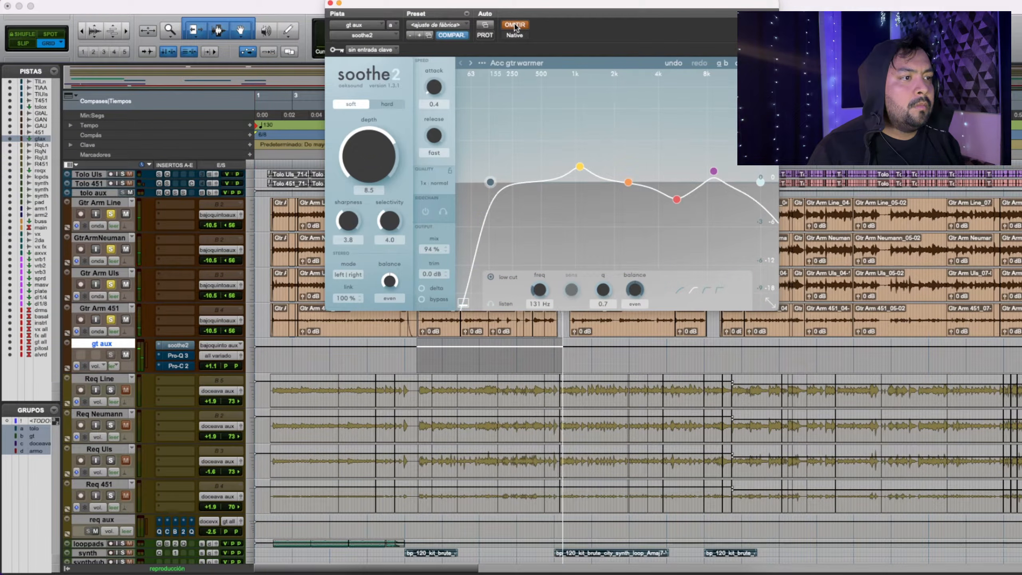
super+click(178, 345)
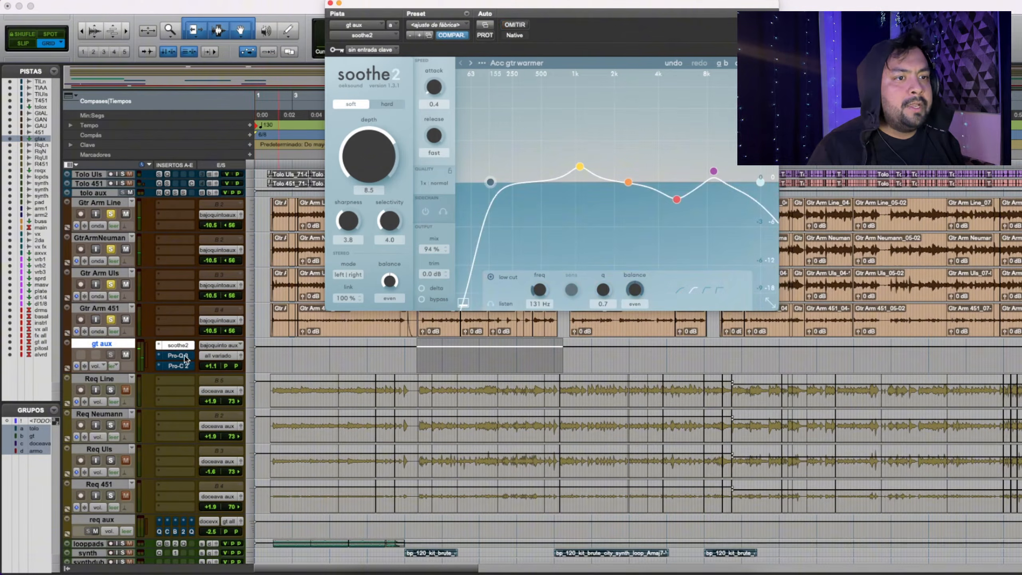
click(185, 355)
click(508, 25)
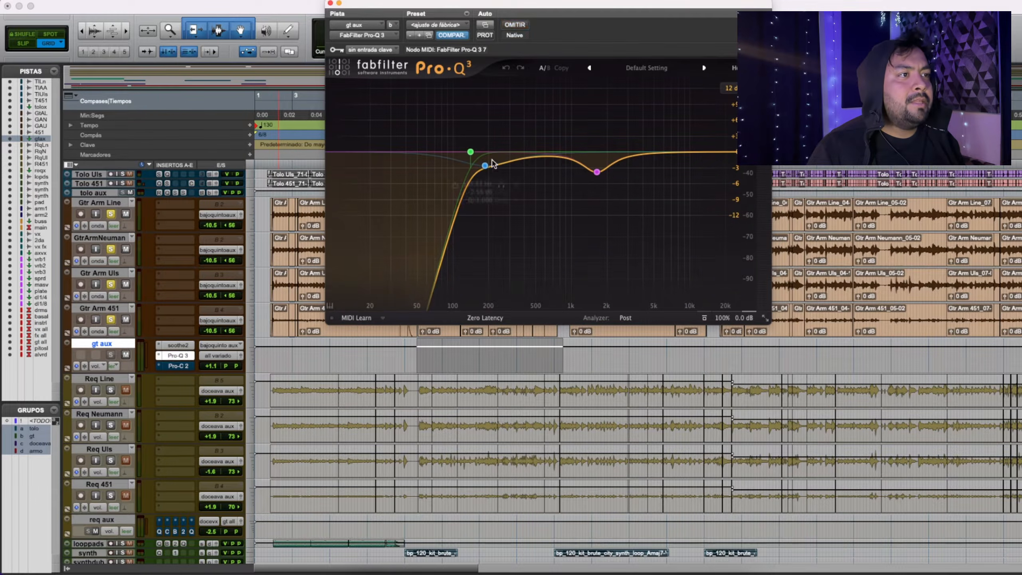
Play the guitar passage with Pro-Q 3's 140 Hz low-cut band soloed, and end that solo
click(470, 151)
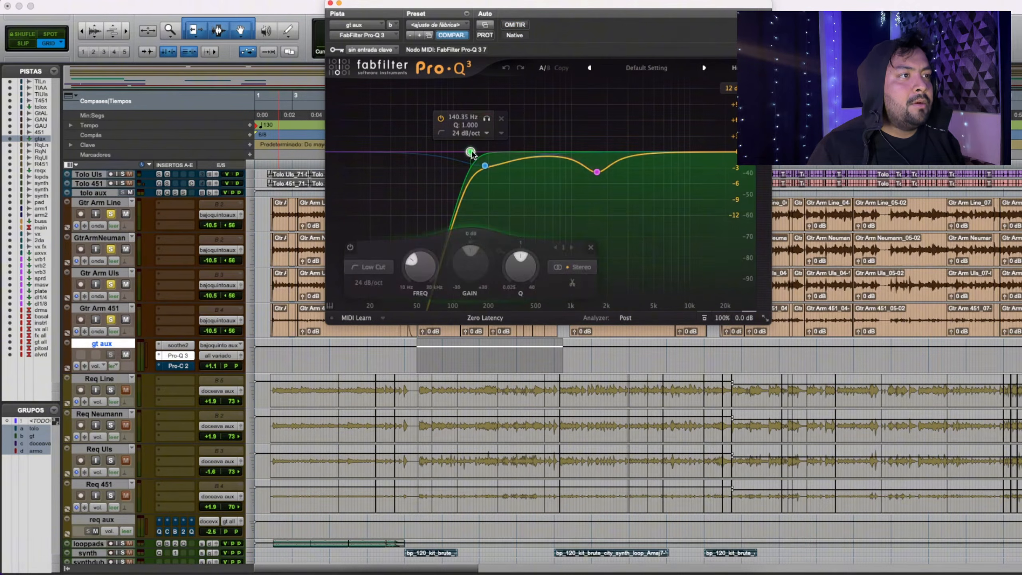
click(486, 119)
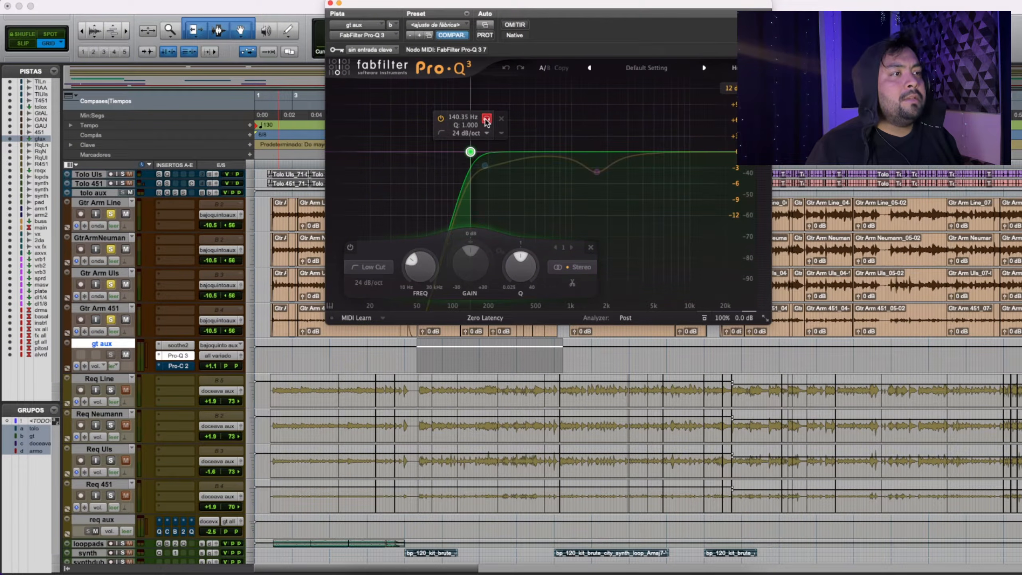
key(space)
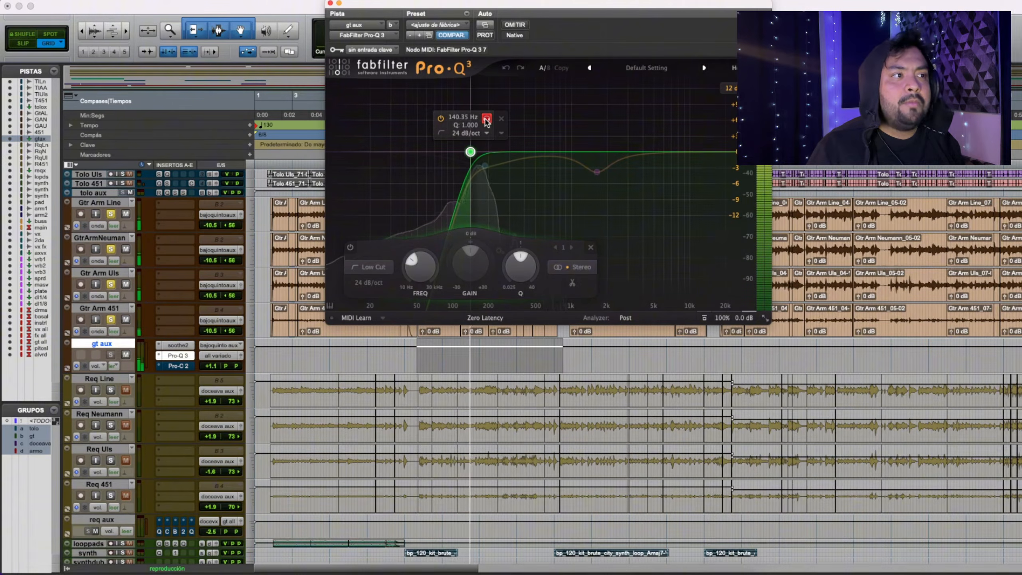
click(486, 119)
Audition Pro-Q 3's 185 Hz bell band in solo on the guitar passage and stop playback
click(484, 166)
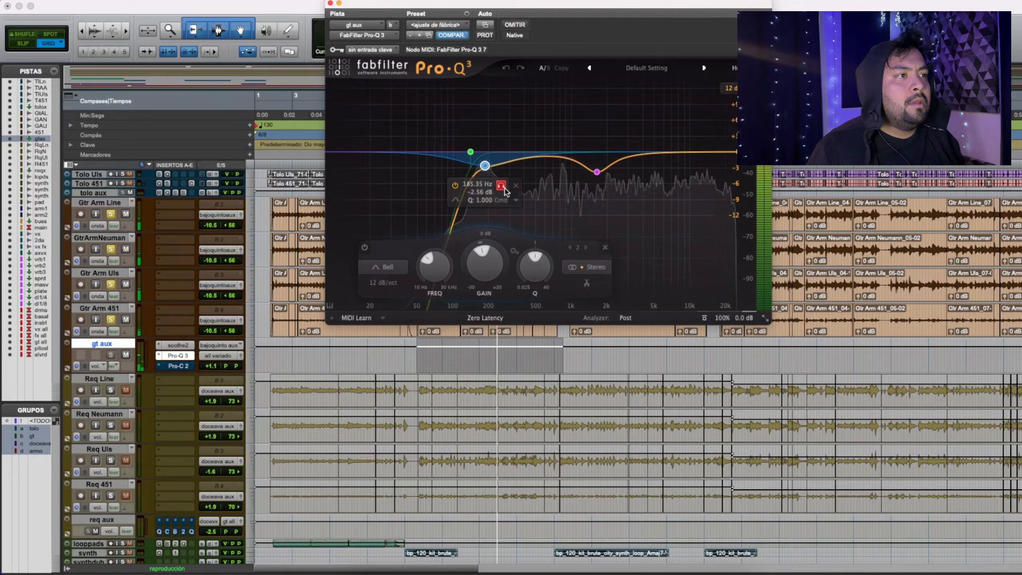
click(502, 186)
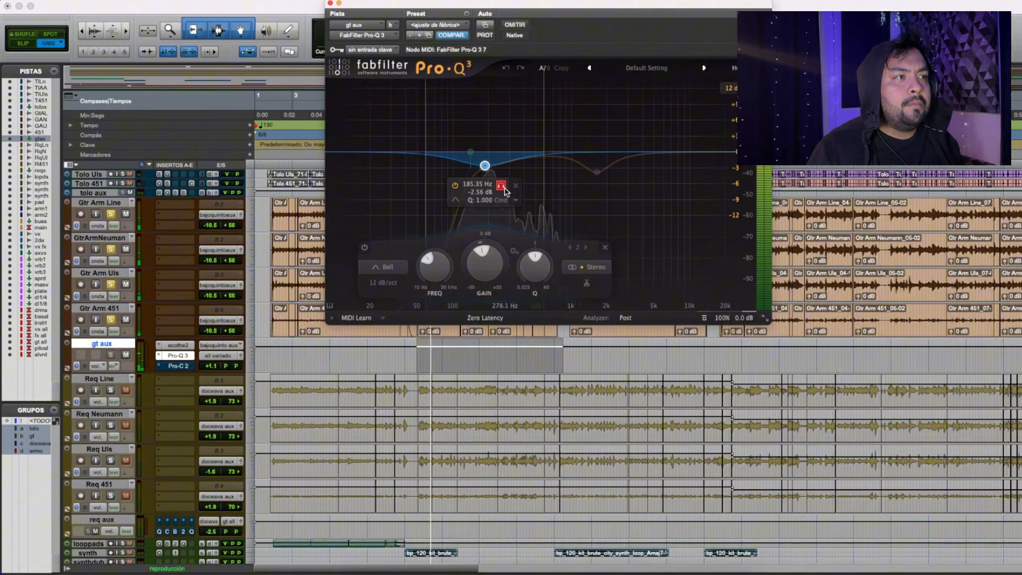
key(space)
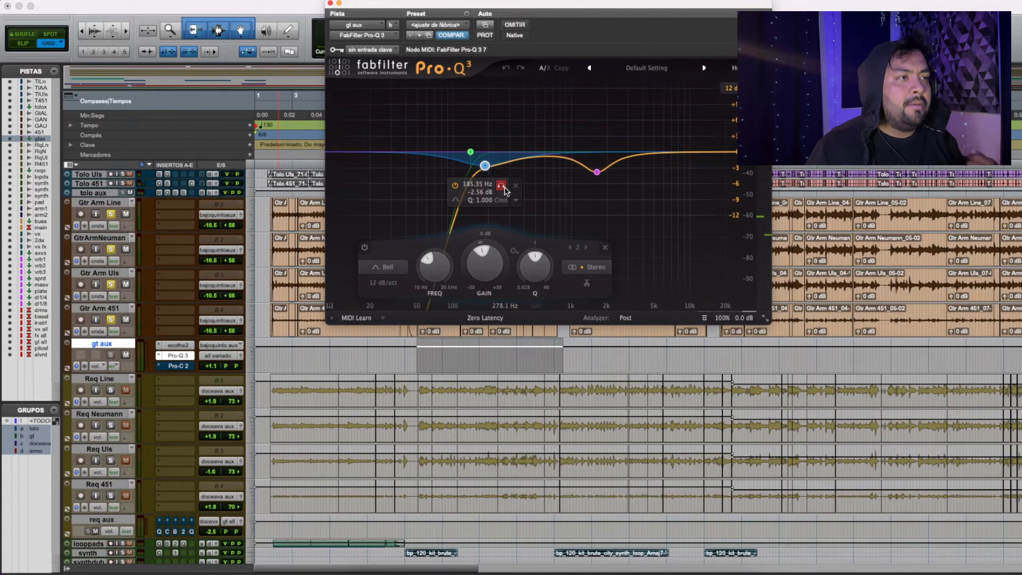
Audition Pro-Q 3's 1648 Hz bell band in solo, return to the full signal, and stop playback
click(597, 173)
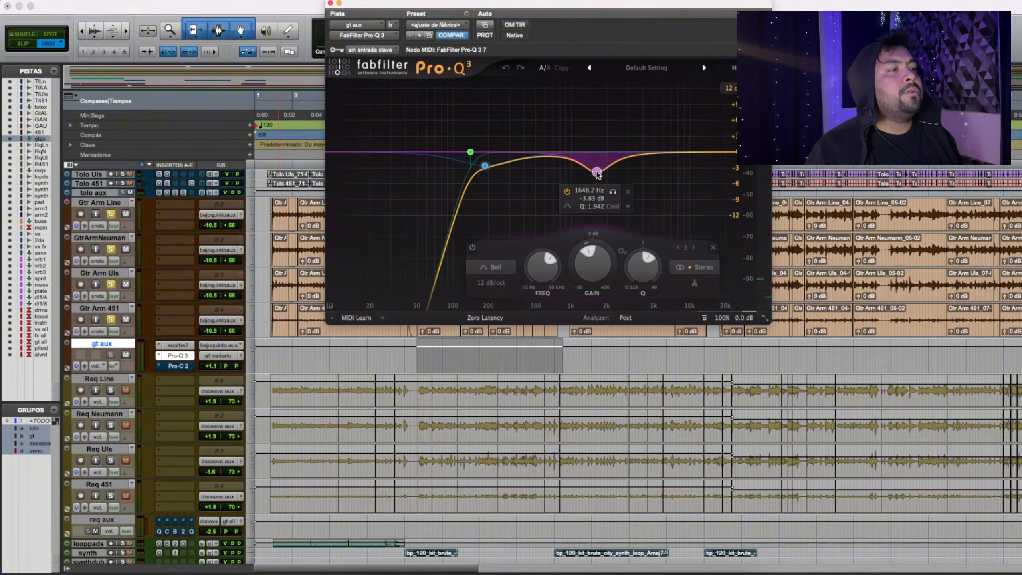
click(613, 192)
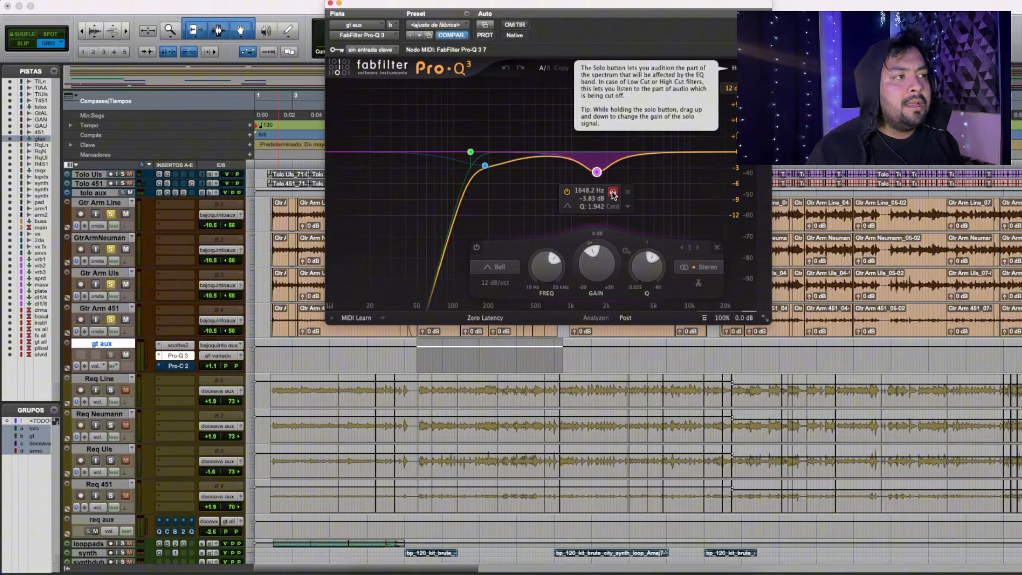
click(613, 193)
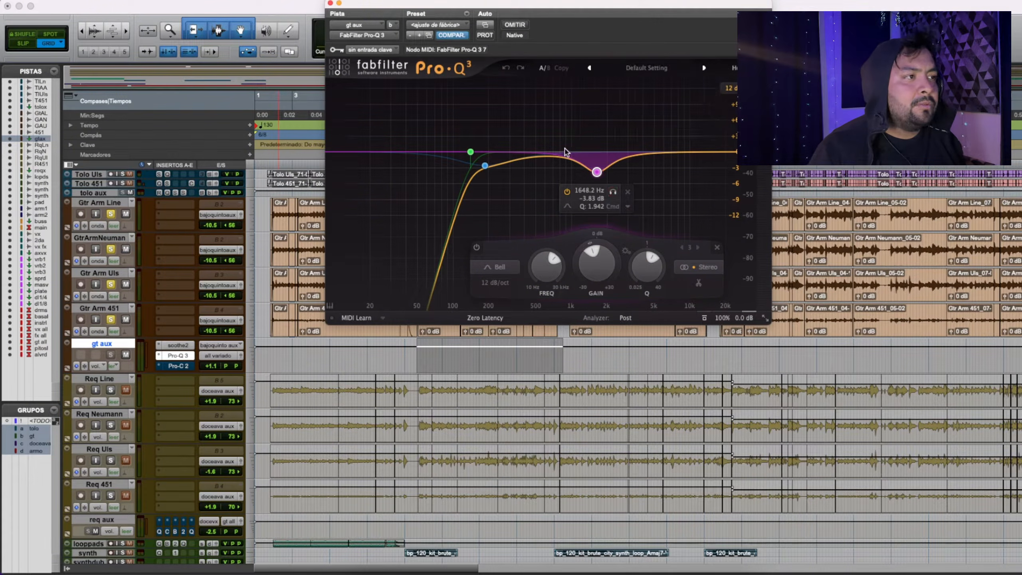
click(613, 192)
key(space)
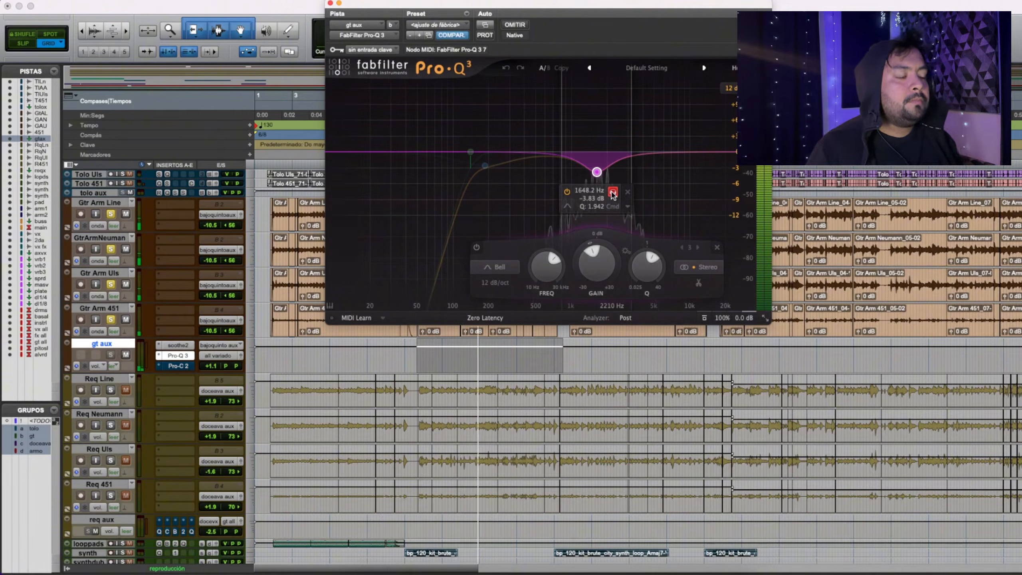
click(613, 193)
key(space)
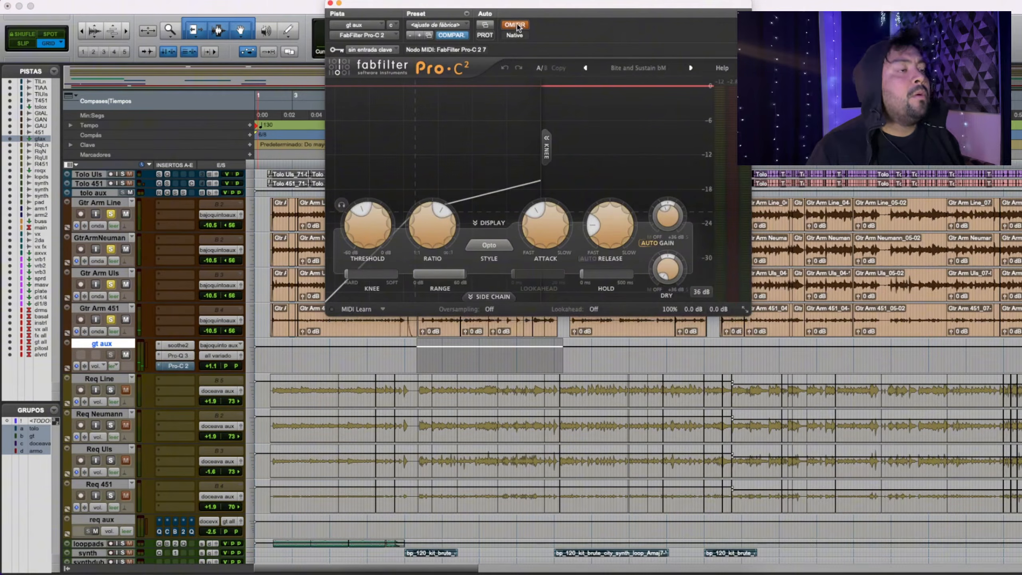
Take Pro-C 2 on gt aux out of bypass, compare the passage with and without its compression, and close the plug-in window
click(516, 26)
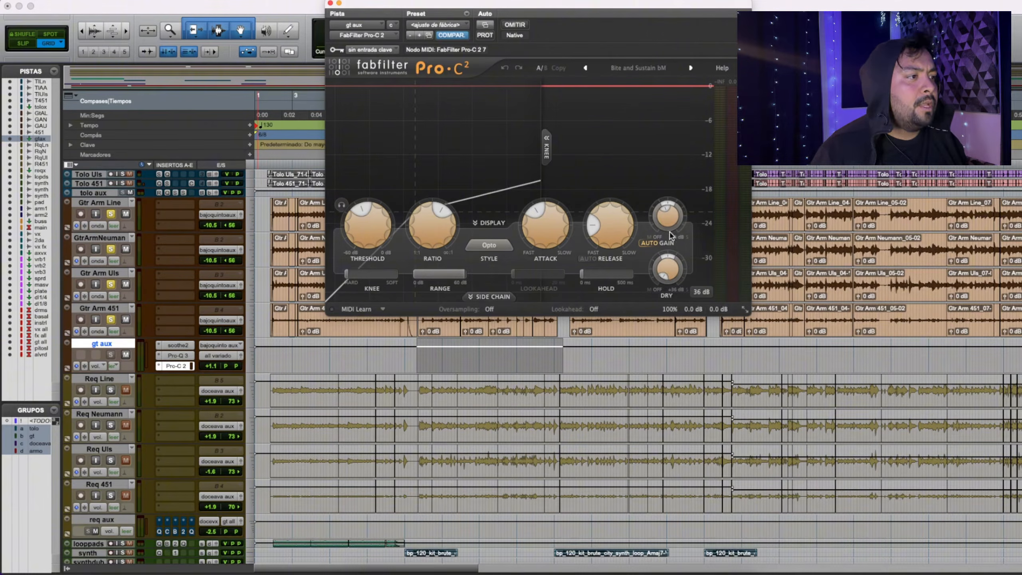
key(space)
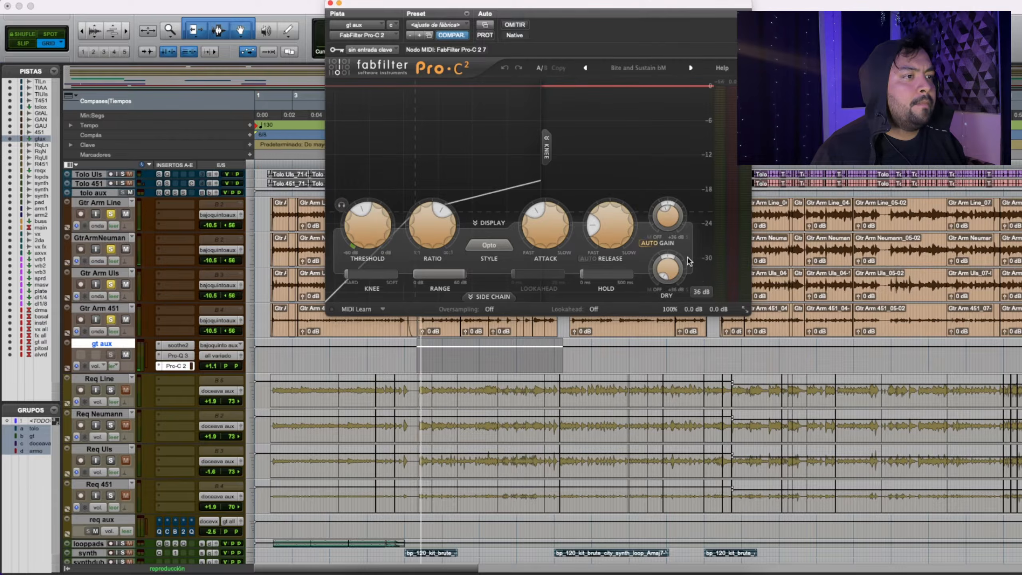
click(515, 25)
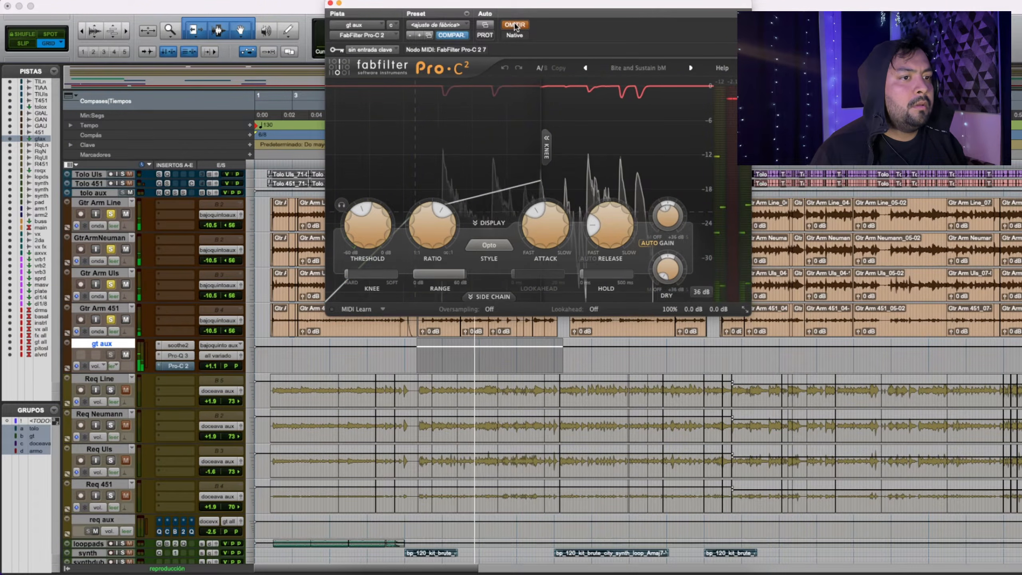
click(515, 25)
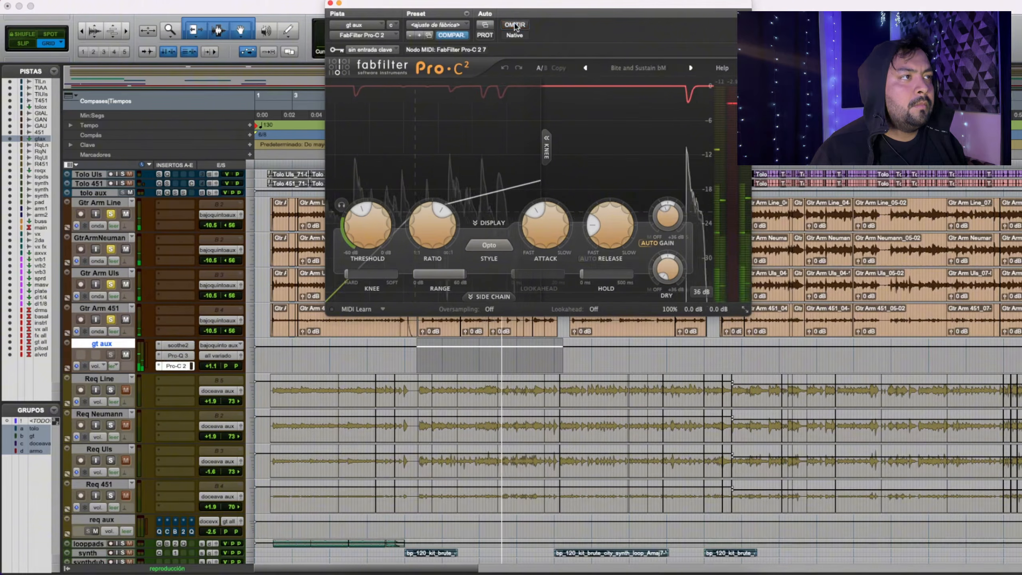
click(330, 3)
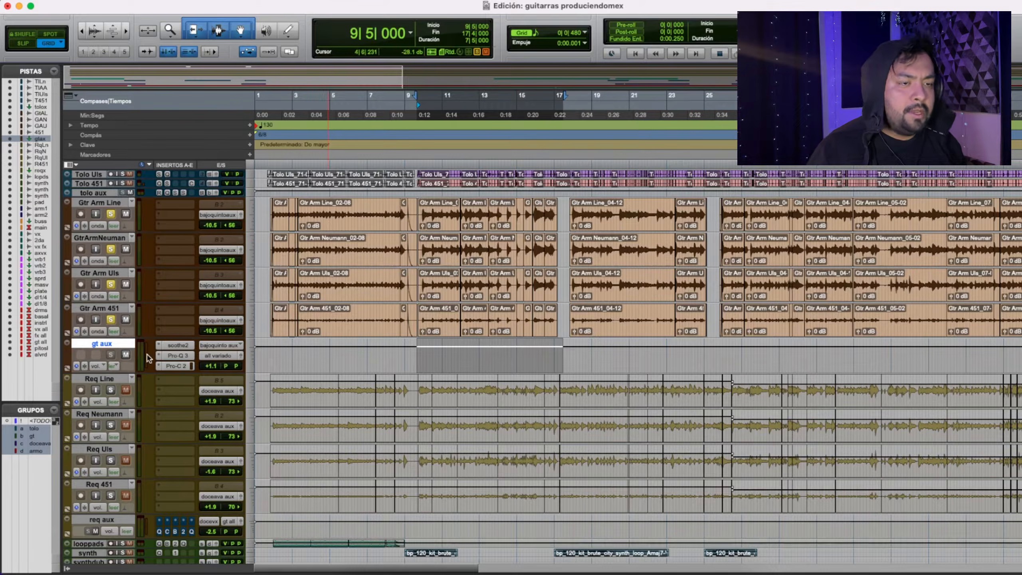
Play the guitar passage and compare it with all three gt aux inserts bypassed and re-enabled
key(space)
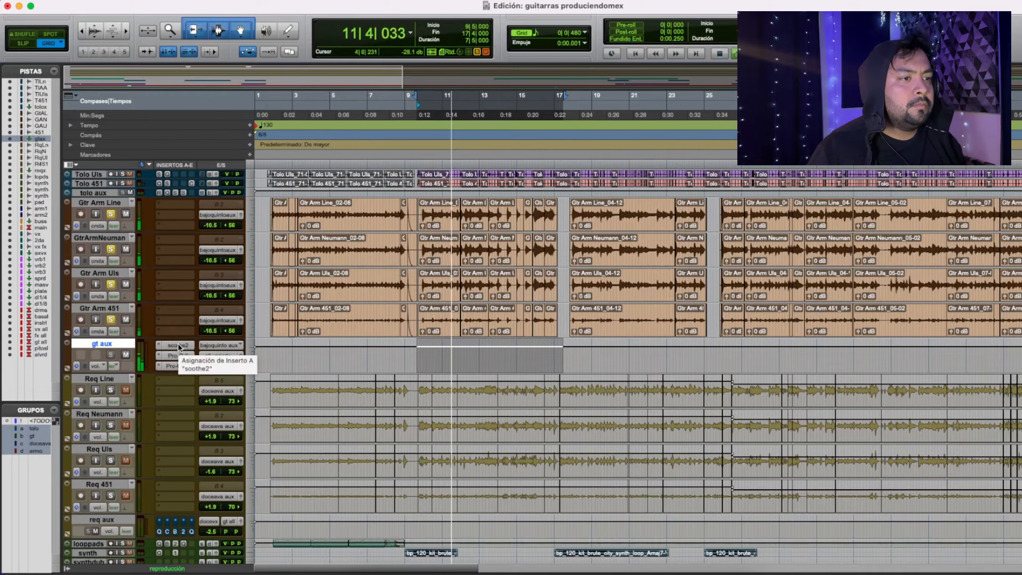
key(shift+a)
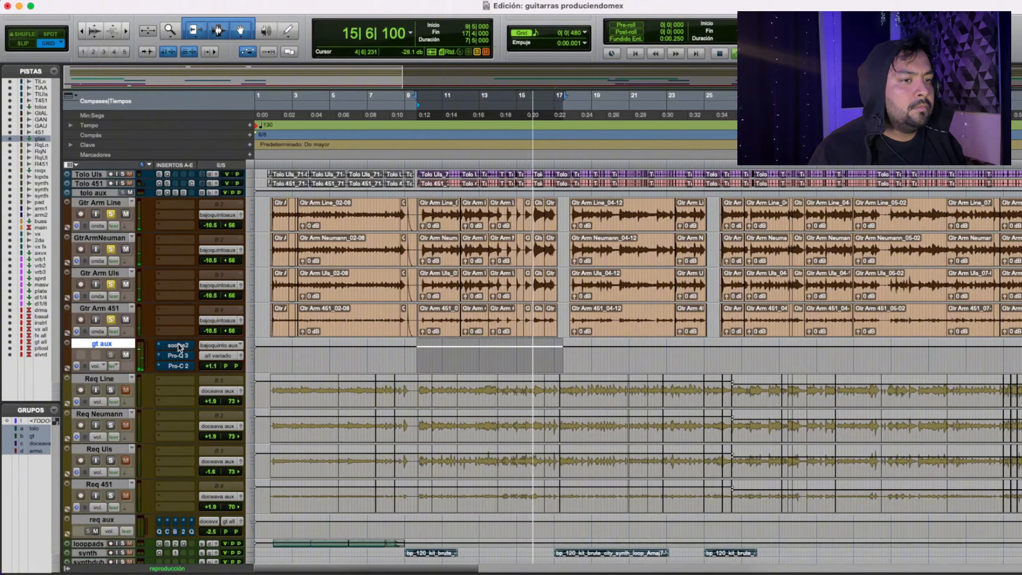
key(shift+a)
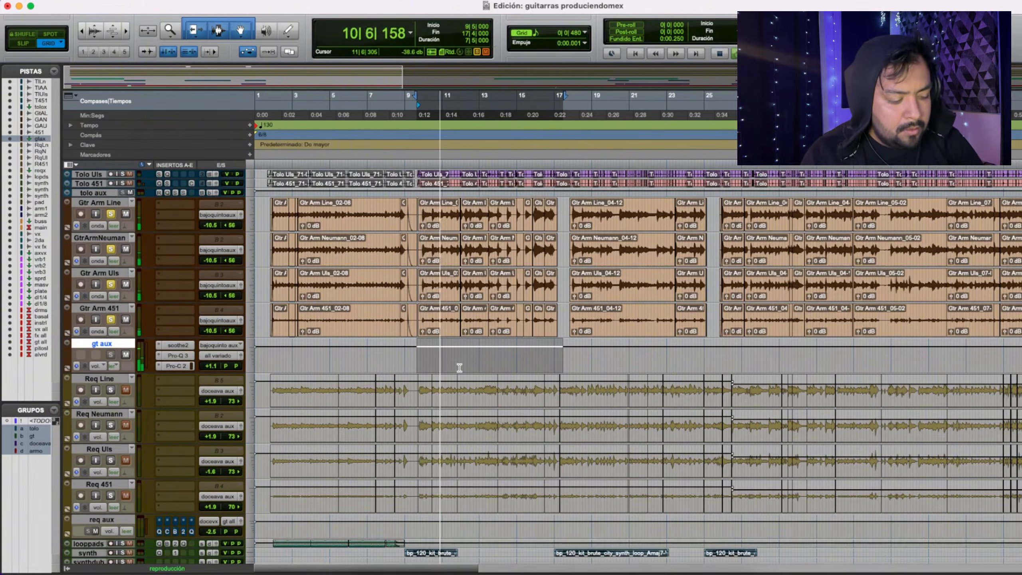
Switch to the Mix window and repeat the comparison of the gt aux insert chain bypassed and active
key(super+equal)
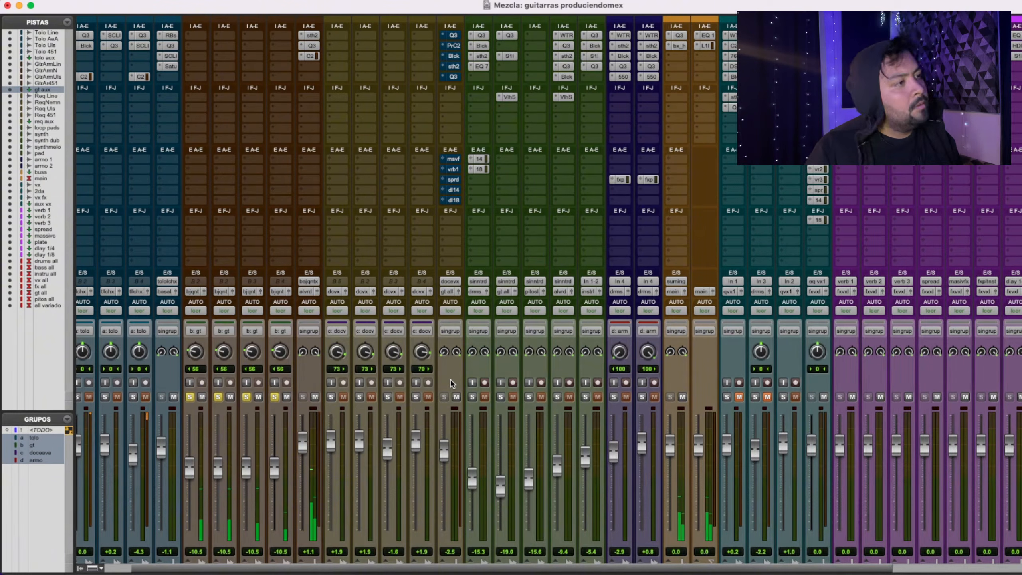
click(312, 37)
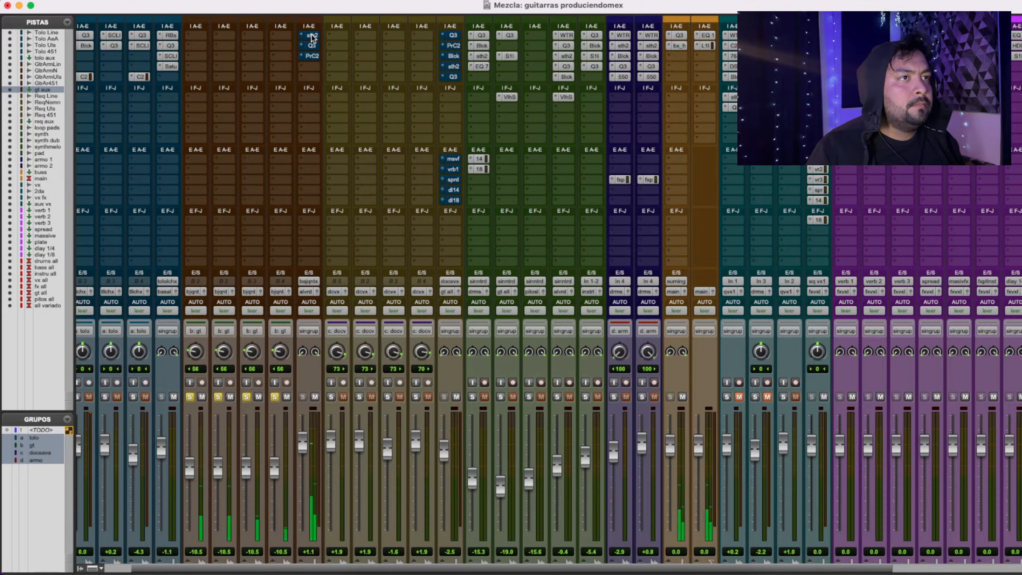
click(312, 37)
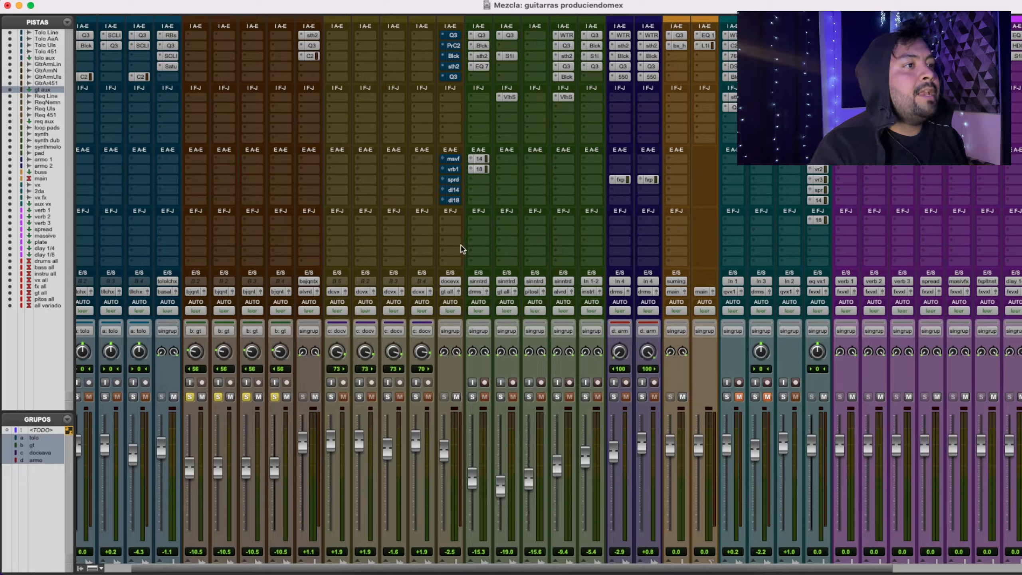
Clear the Gtr Arm solos, solo the four Req tracks instead, and return to the Edit window
click(415, 397)
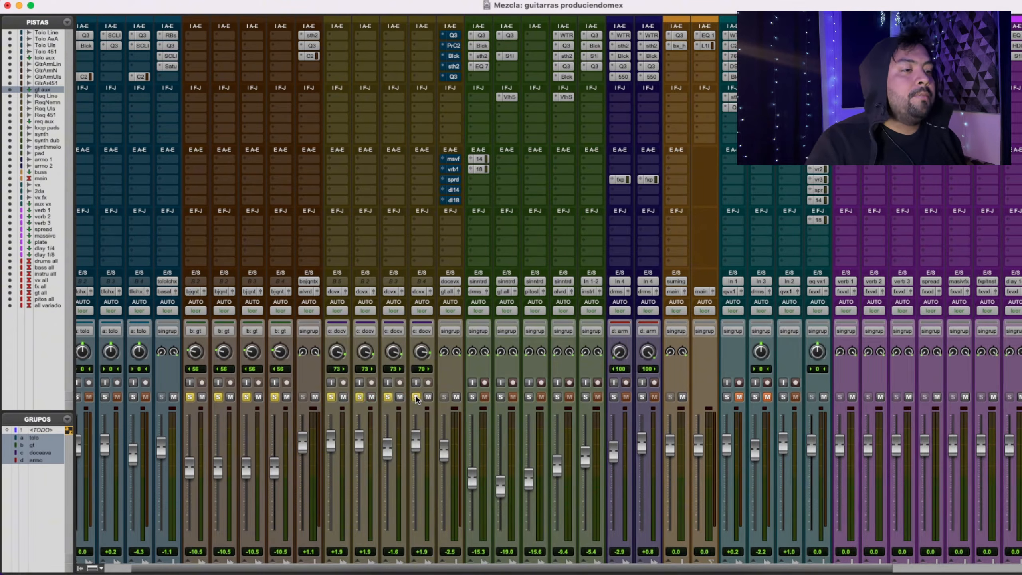
alt+click(416, 397)
click(415, 397)
key(super+equal)
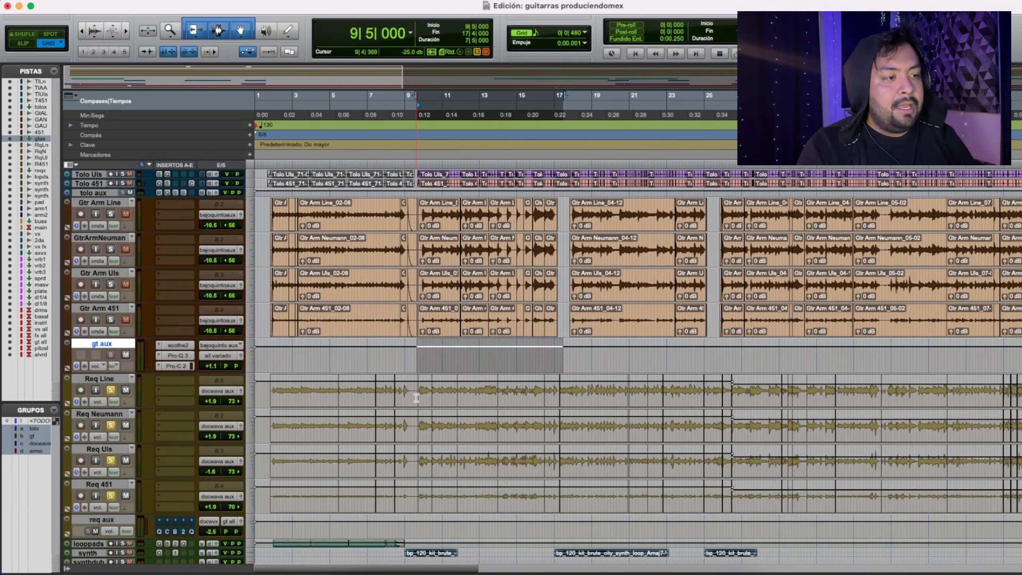
Set the four Req tracks to waveform view and select their clips from about bar 9 to bar 21
scroll(420, 395, down, 5)
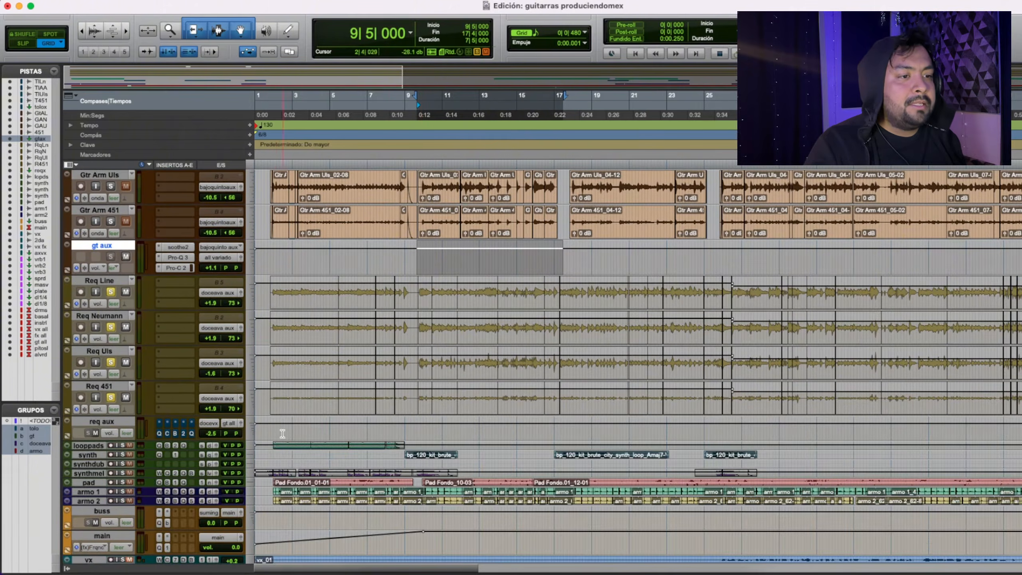
drag(270, 431, 622, 432)
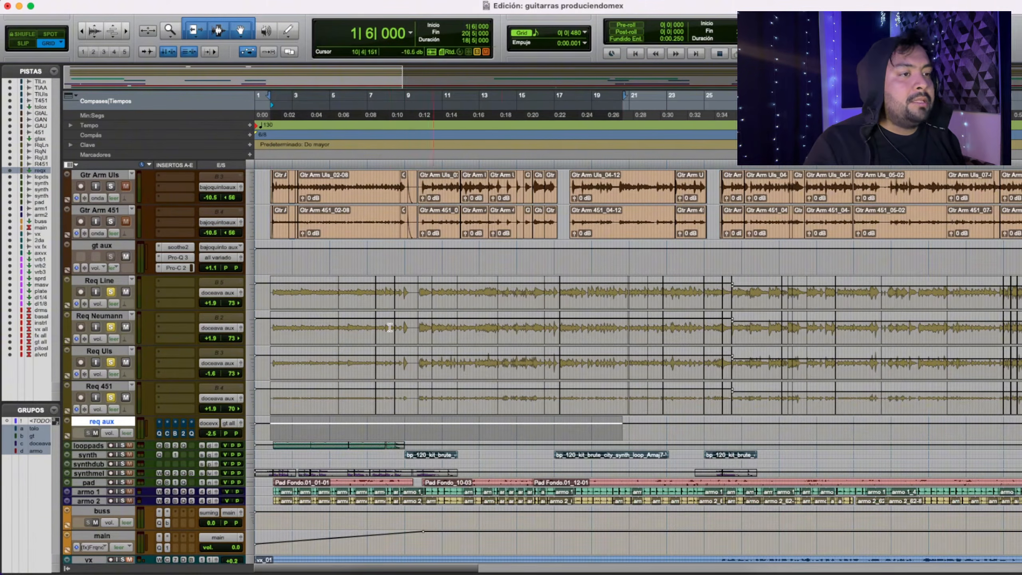
click(99, 301)
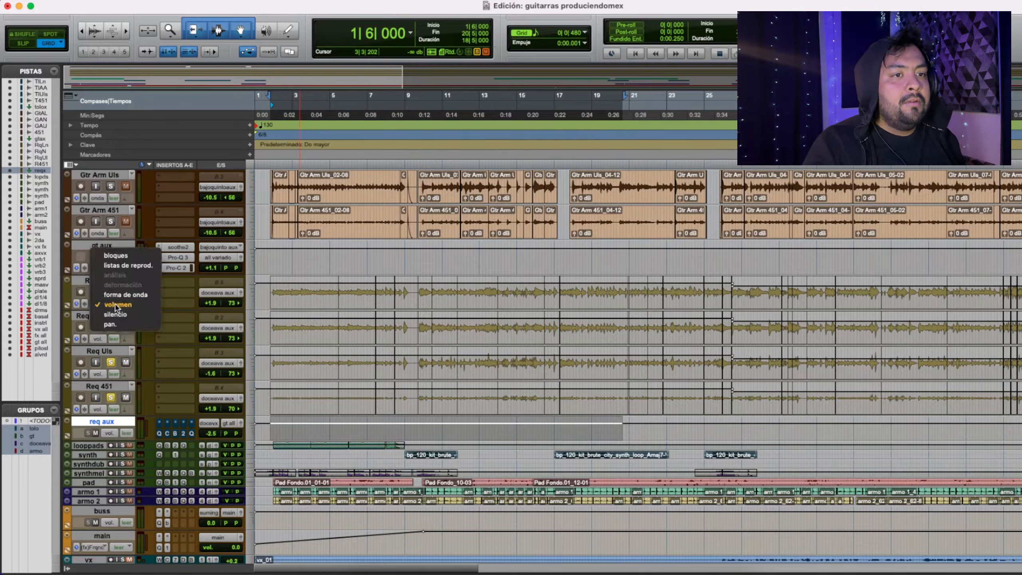
click(125, 295)
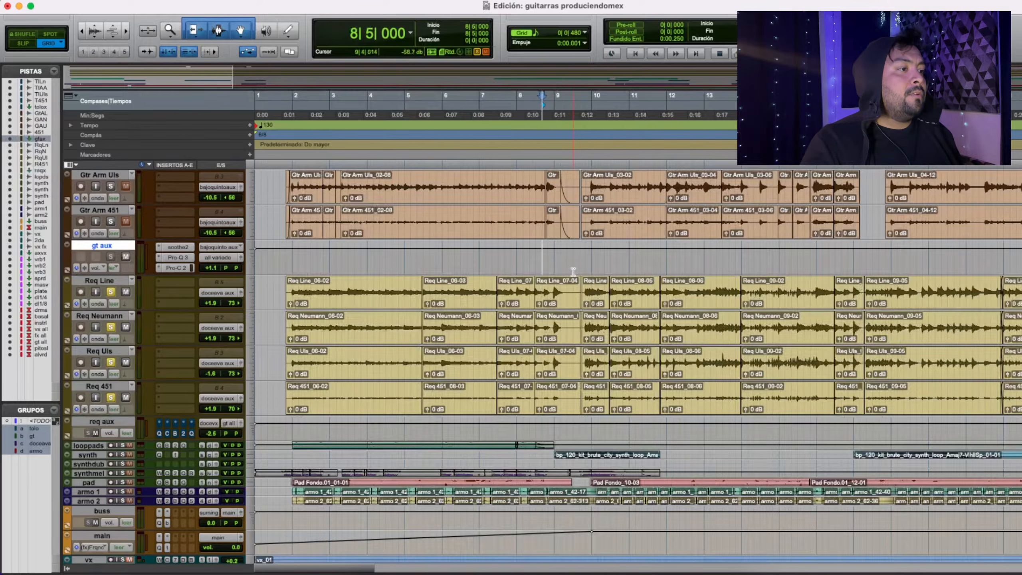
drag(574, 294, 909, 298)
Play the selected Req passage and examine the Req and req aux channel strips in the Mix window
key(super+equal)
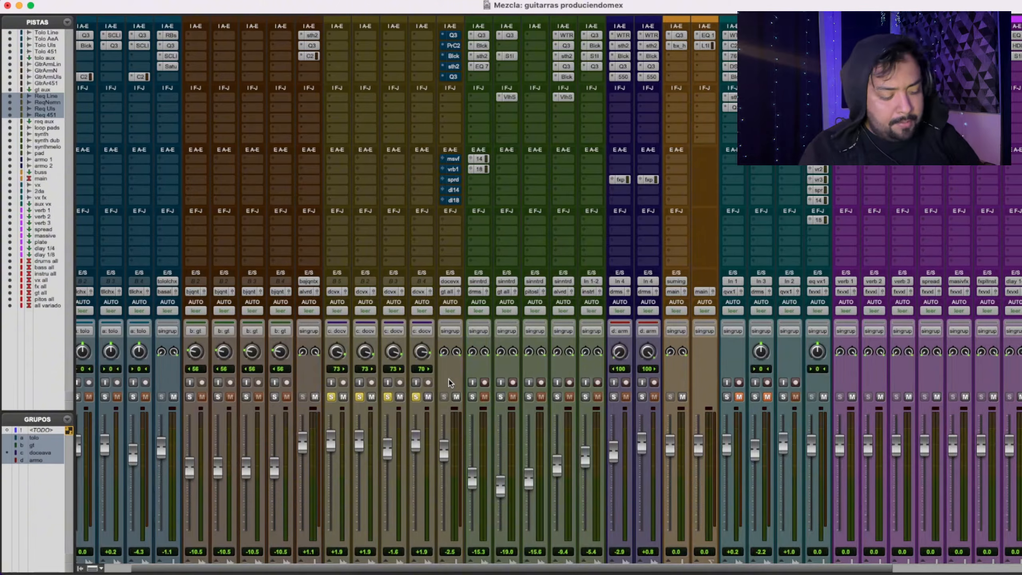
key(super+equal)
key(space)
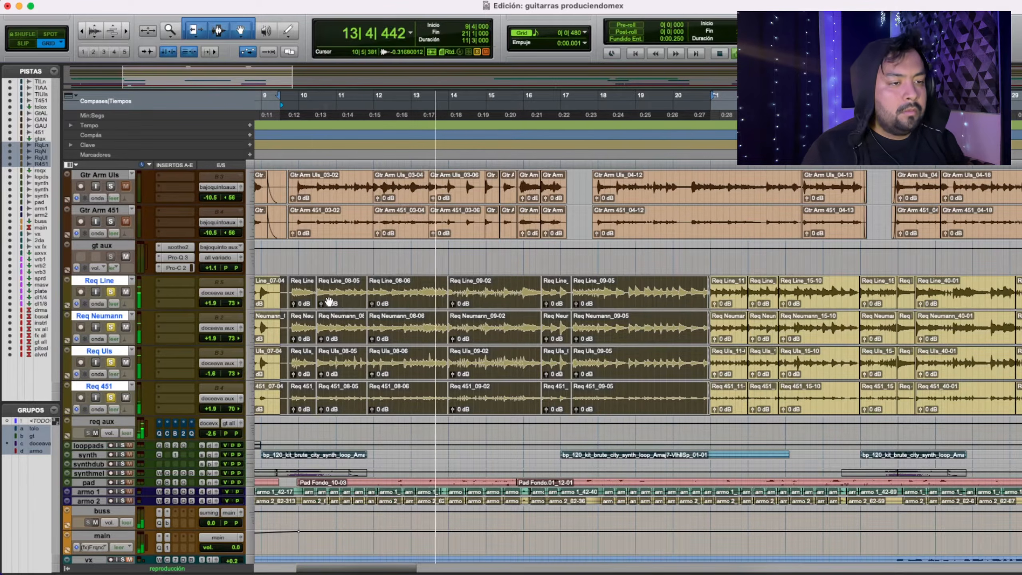
key(super+equal)
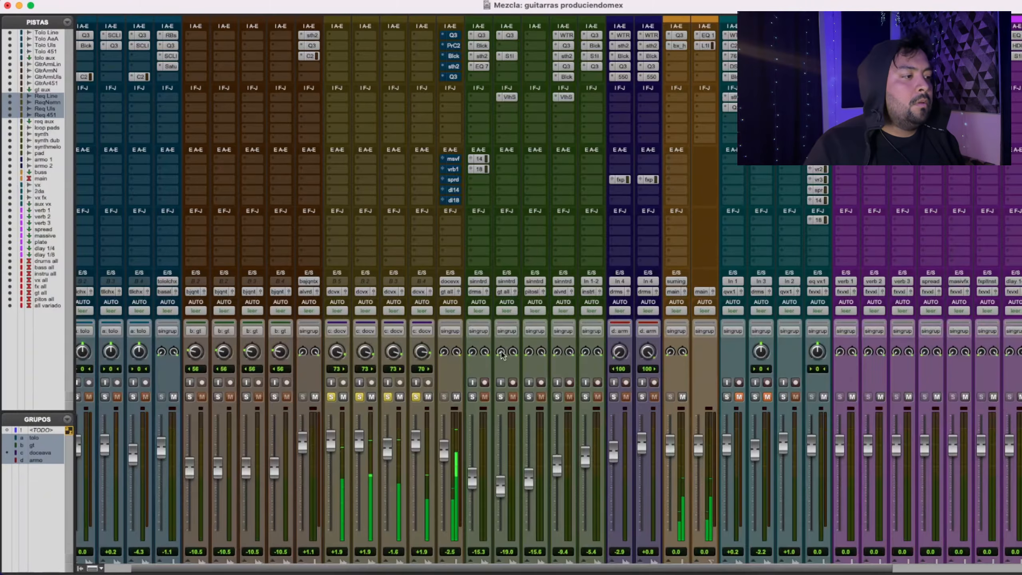
scroll(451, 329, down, 3)
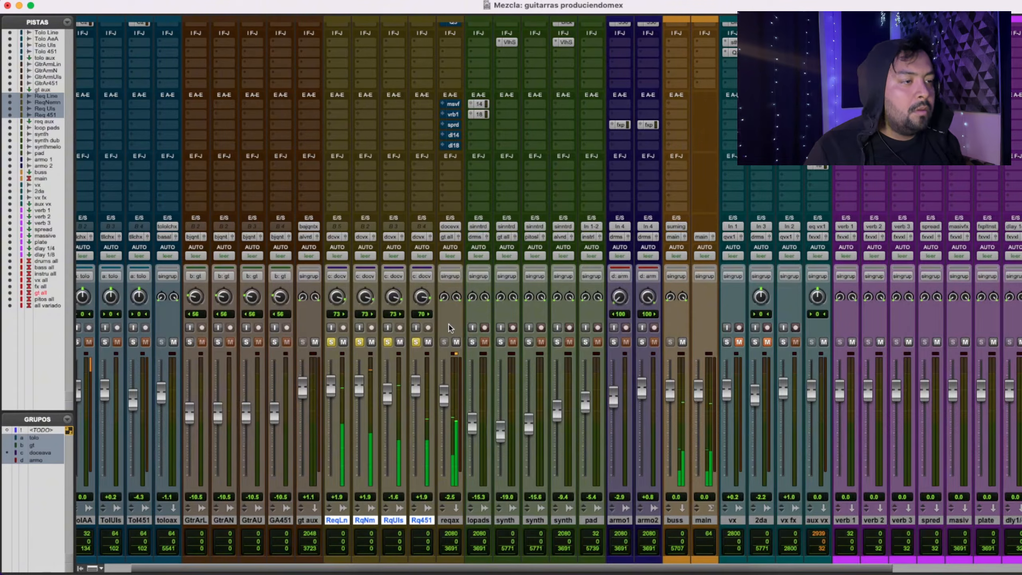
Open the Pro-Q 3 on req aux, take it out of bypass and audition its 259.86 Hz band
scroll(450, 328, up, 3)
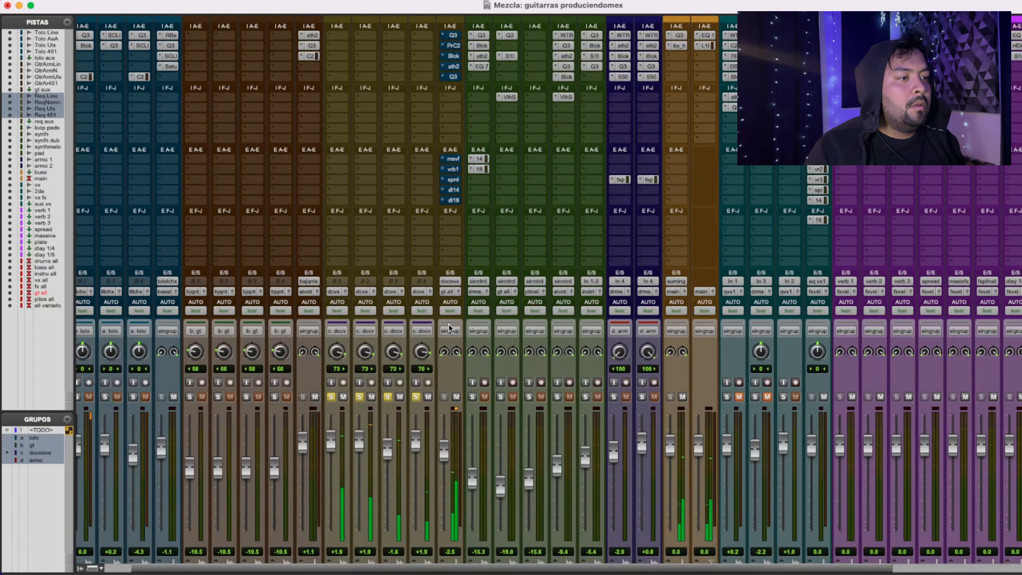
scroll(450, 328, right, 3)
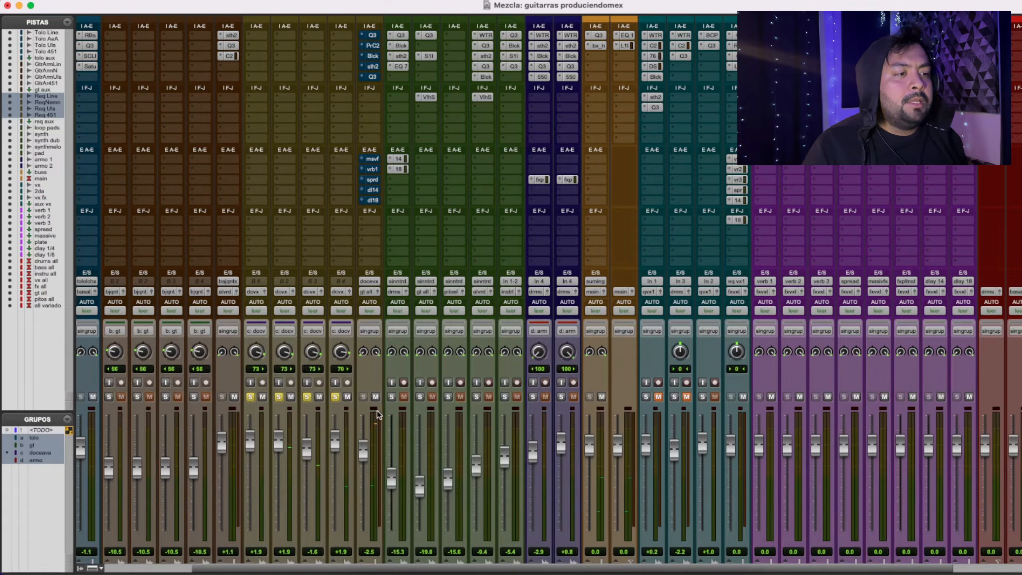
scroll(374, 415, right, 1)
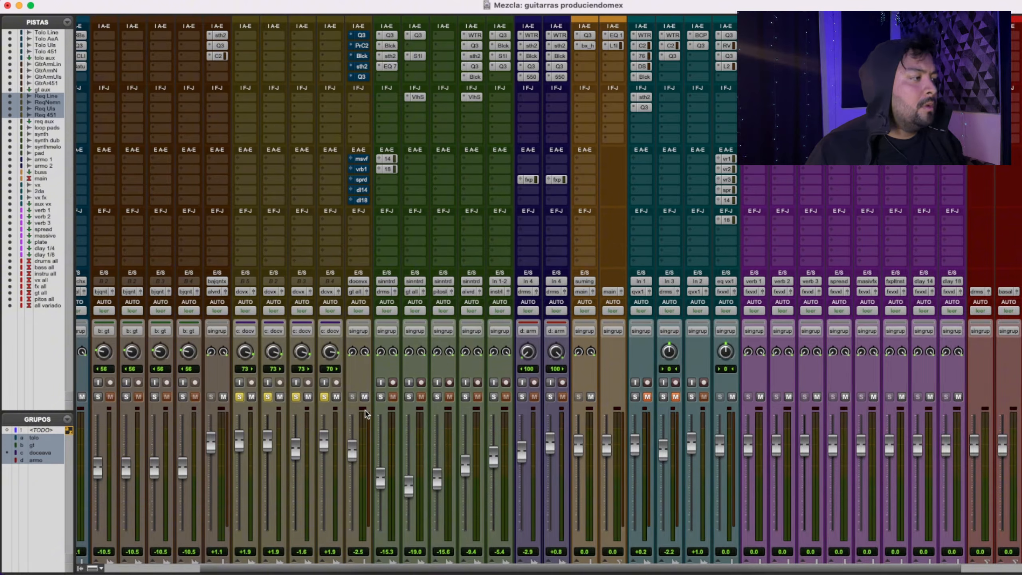
scroll(362, 40, left, 2)
scroll(362, 41, down, 1)
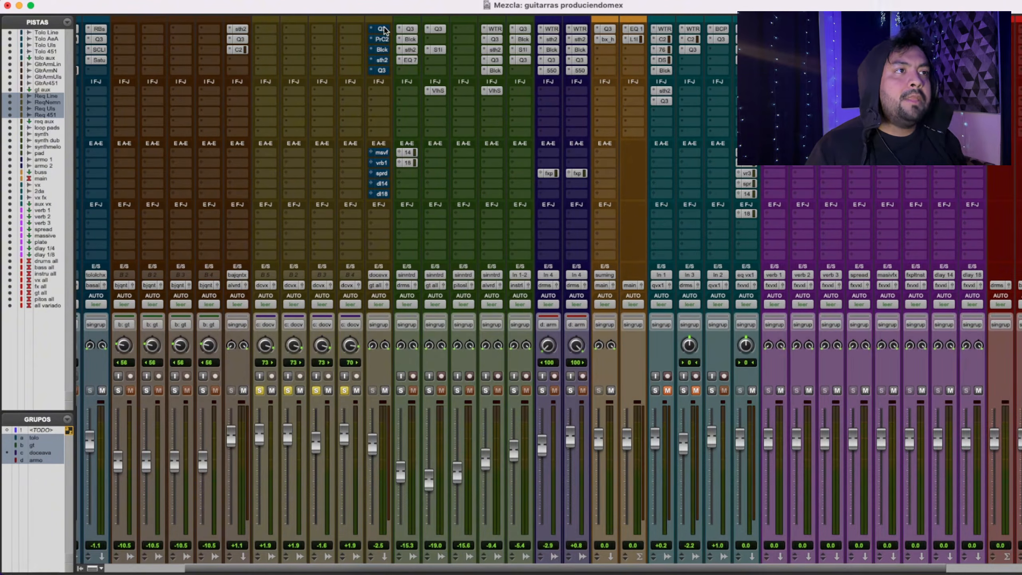
click(382, 30)
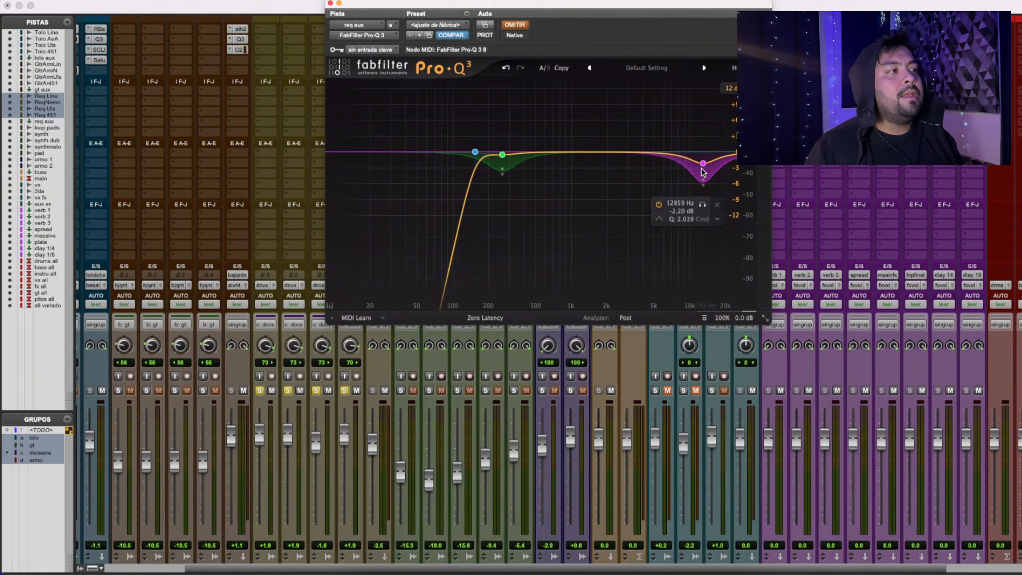
click(518, 26)
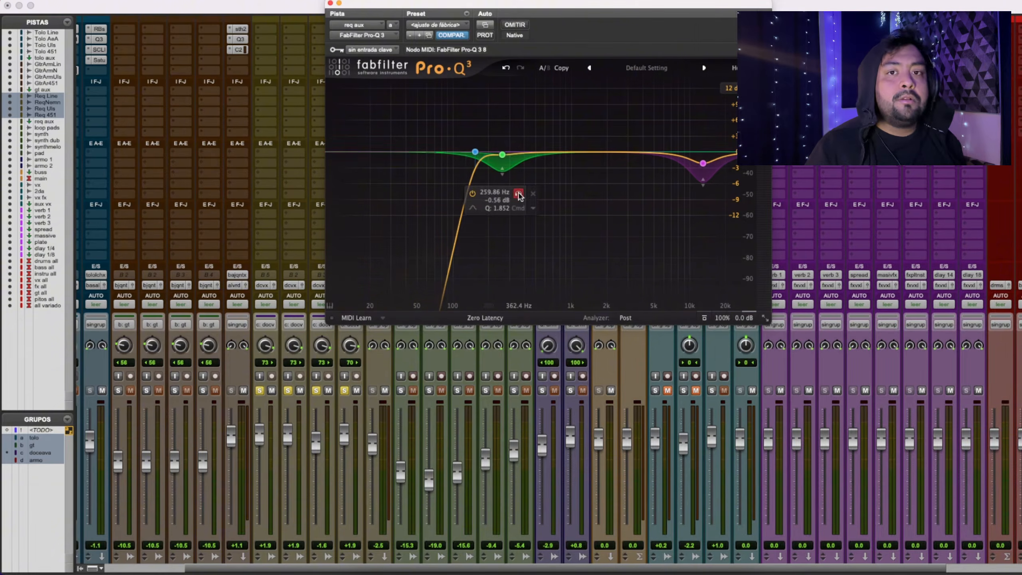
click(518, 195)
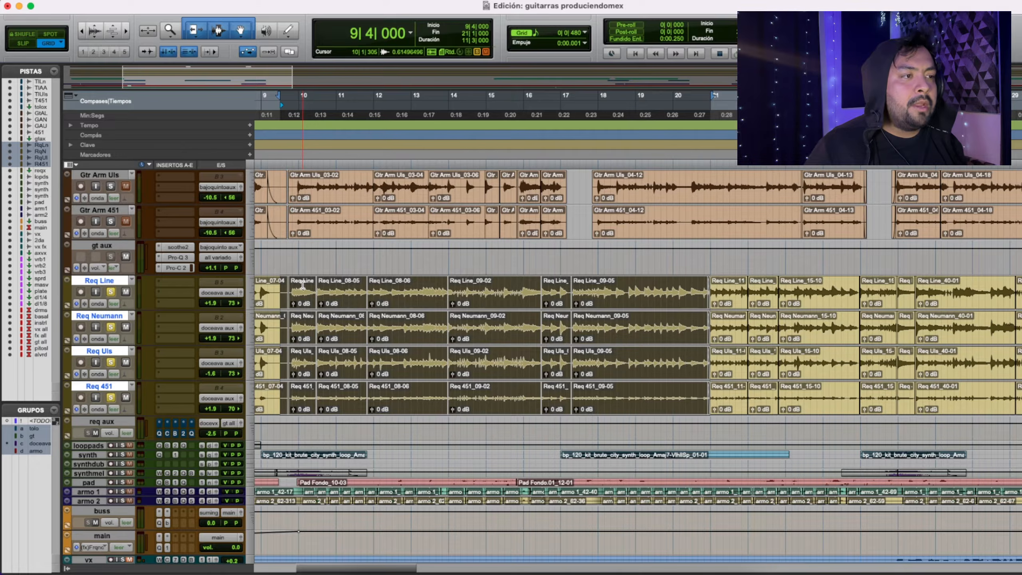
Play the selected Req passage and check the Req and req aux levels in the Mix window before stopping playback
key(space)
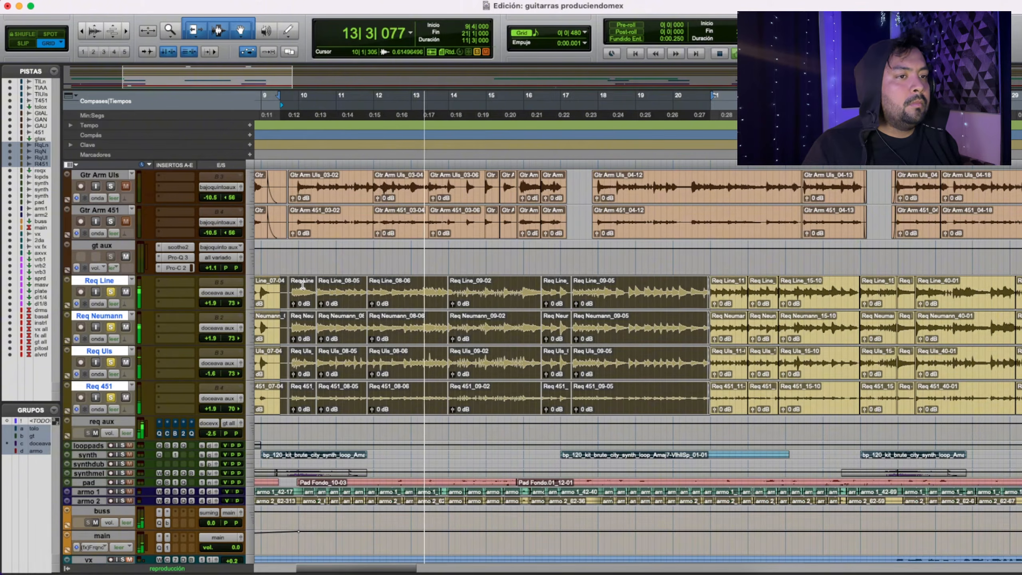
key(super+equal)
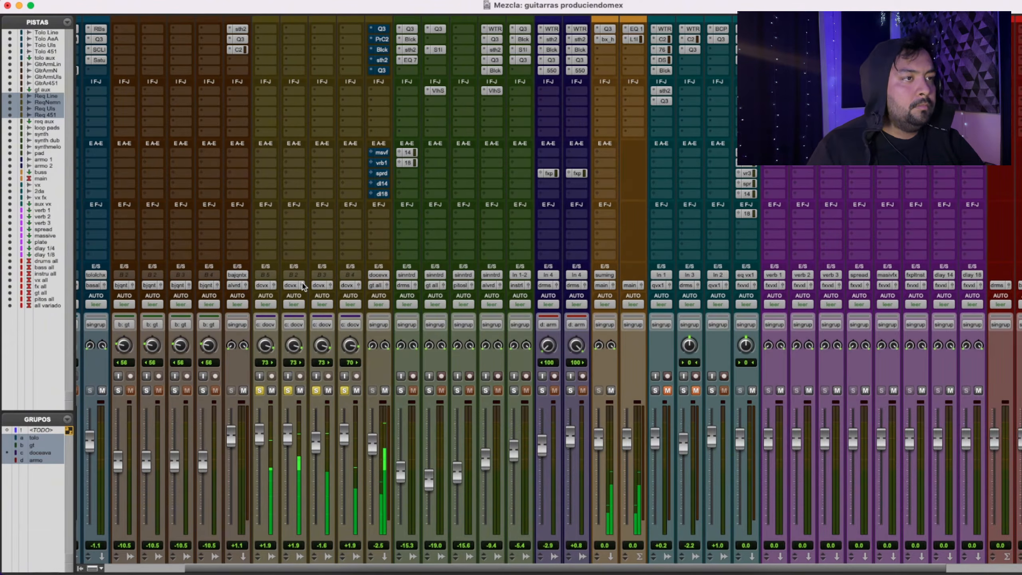
key(super+equal)
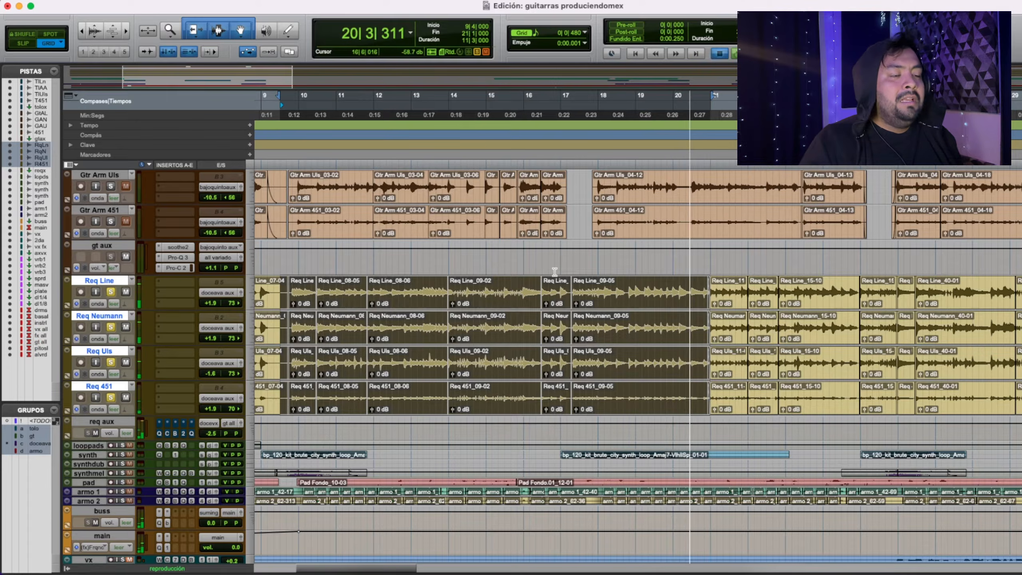
key(space)
key(super+equal)
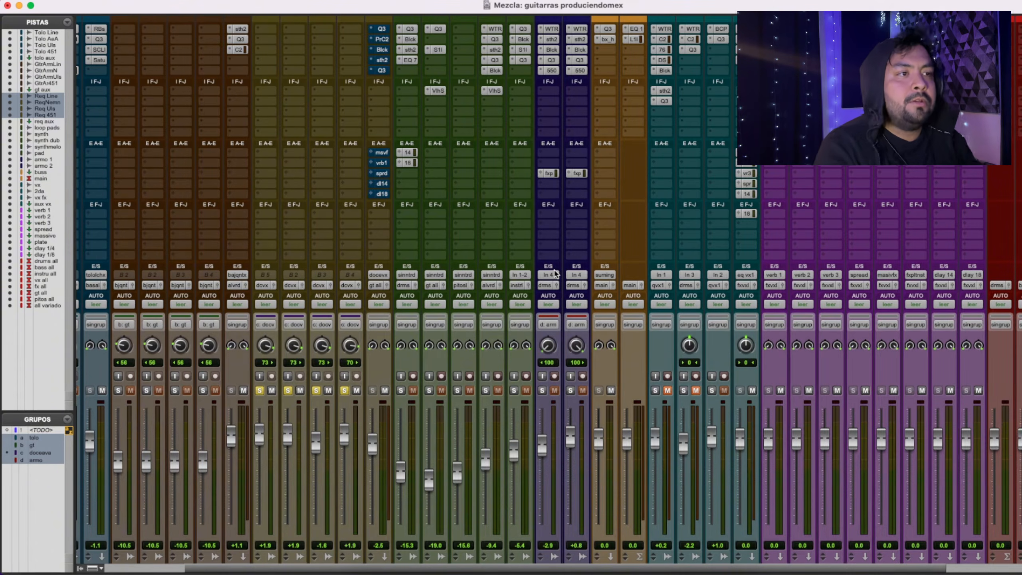
scroll(321, 55, up, 1)
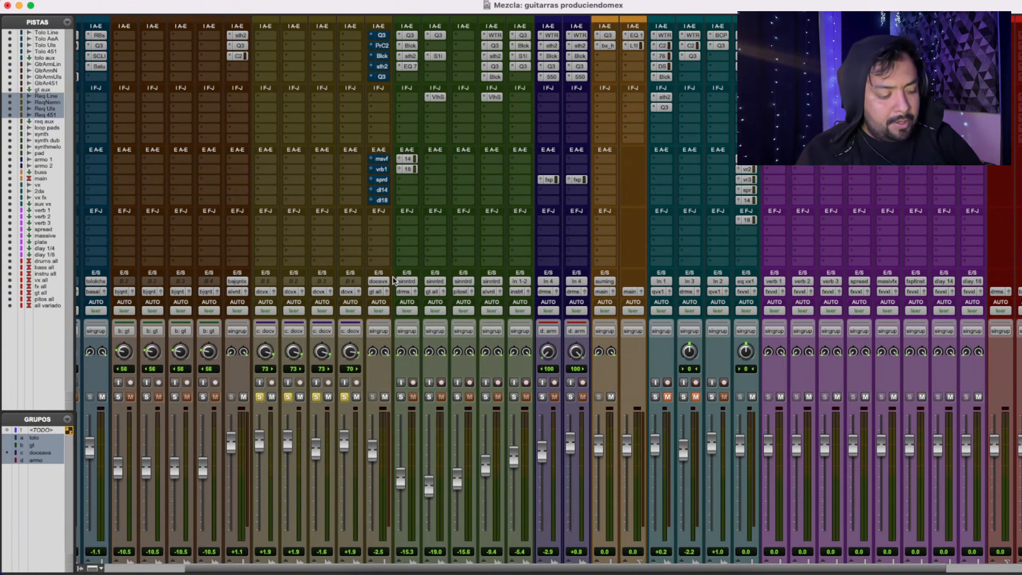
key(super+equal)
click(470, 288)
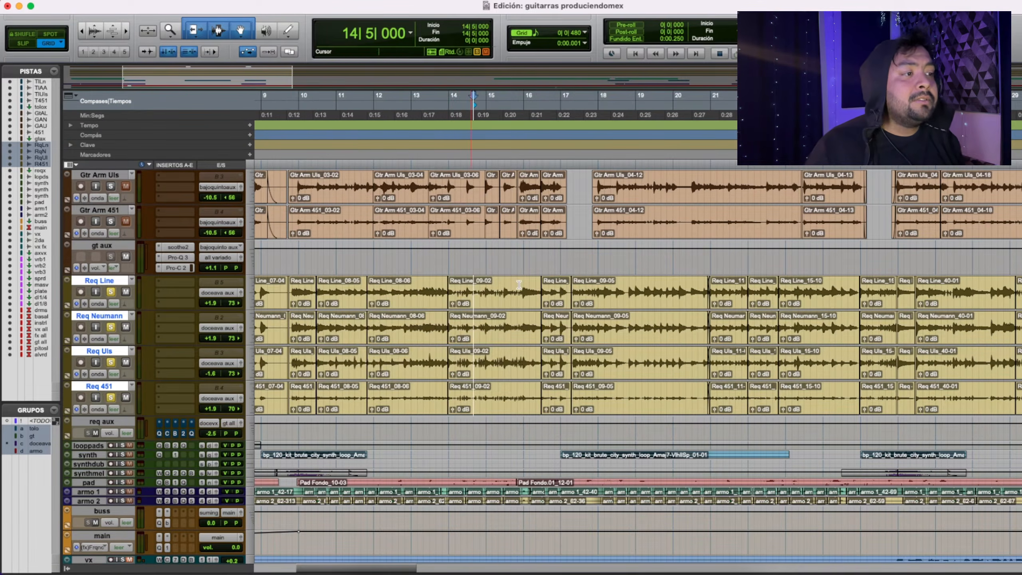
drag(452, 303, 463, 276)
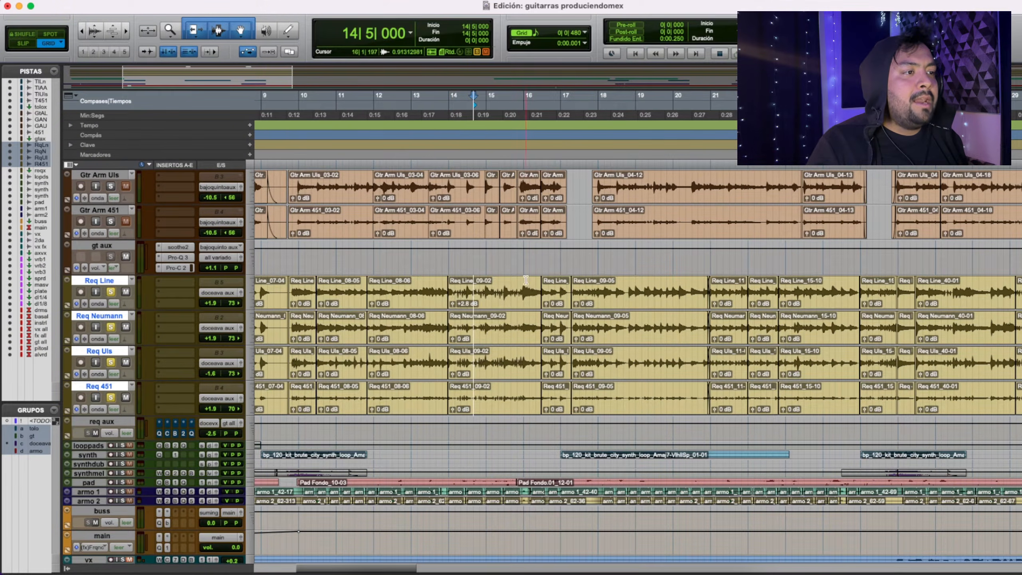
key(super+z)
Select the clips of the four Req tracks from about bar 9 to bar 26 in the Edit window
key(super+bracketleft)
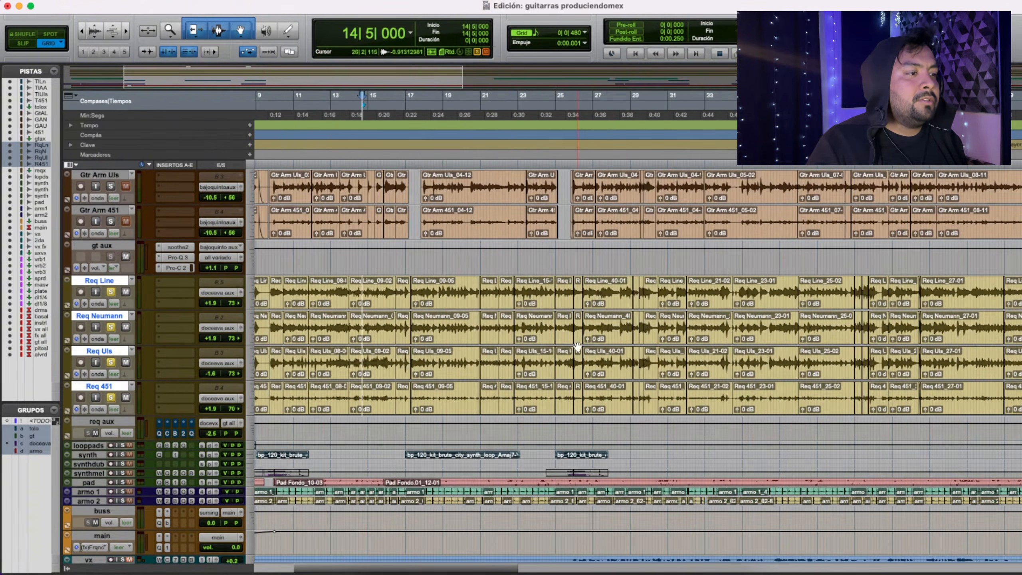
key(super+bracketleft)
click(427, 322)
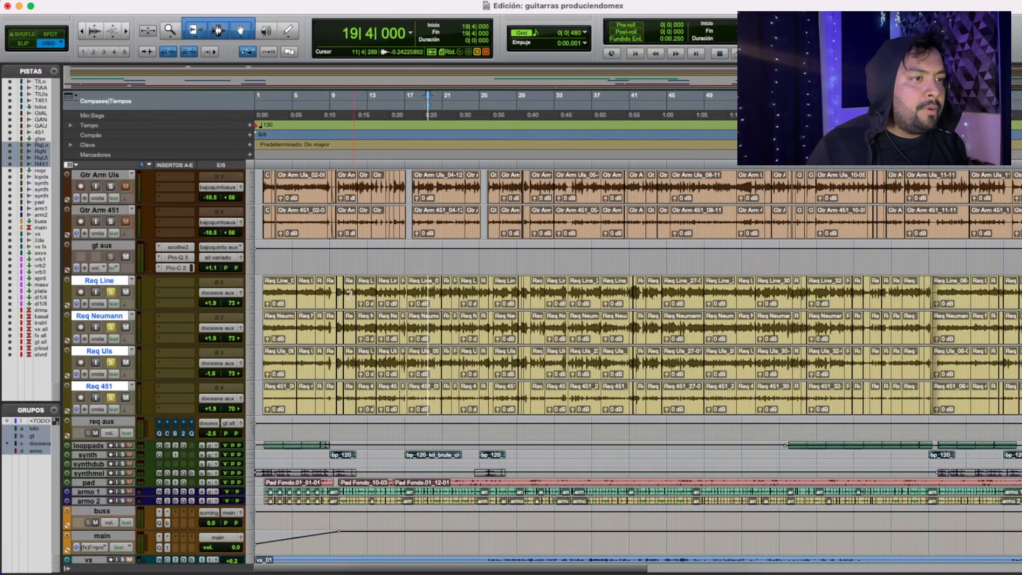
click(373, 264)
key(super+bracketright)
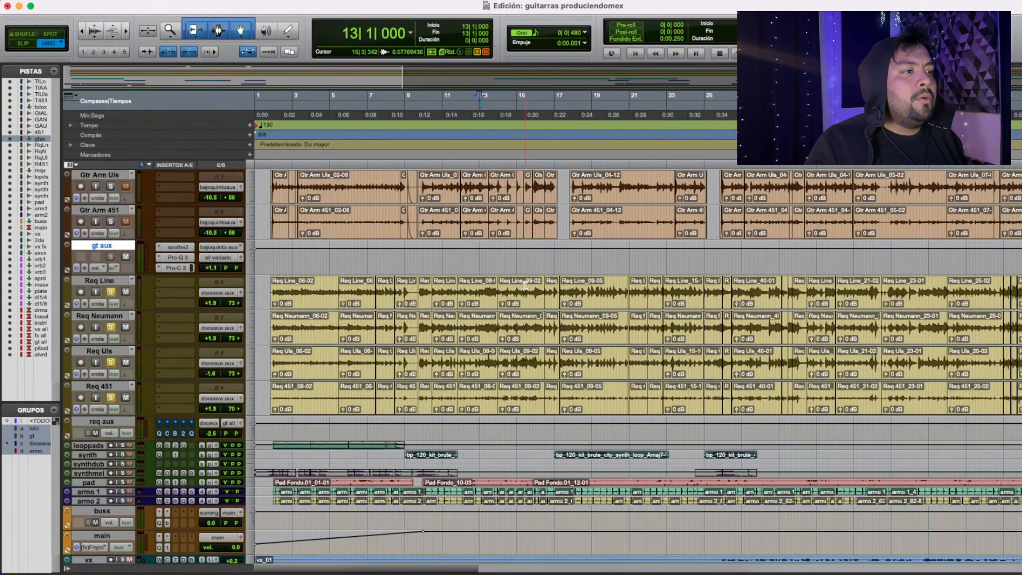
click(411, 286)
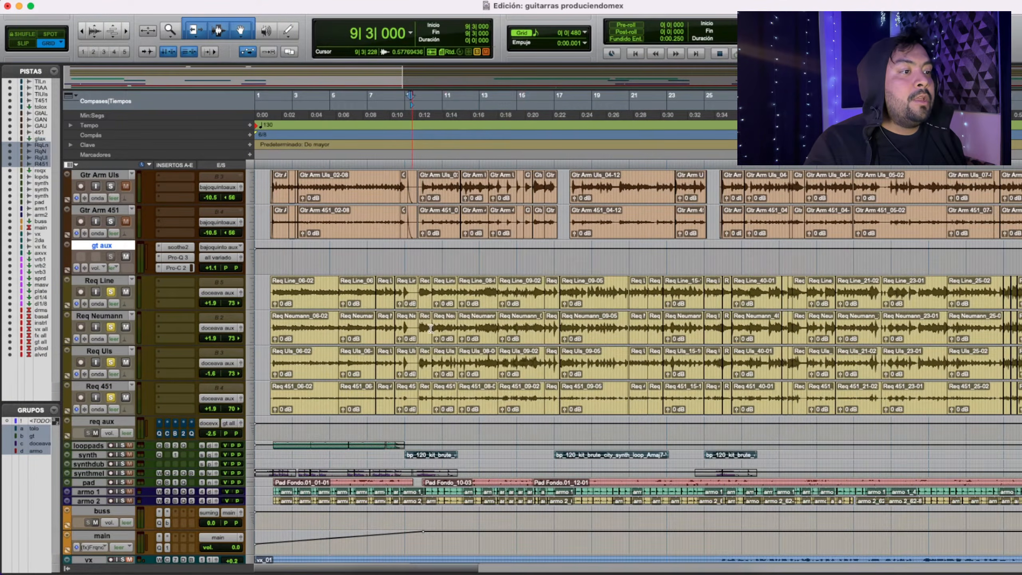
drag(411, 328, 730, 354)
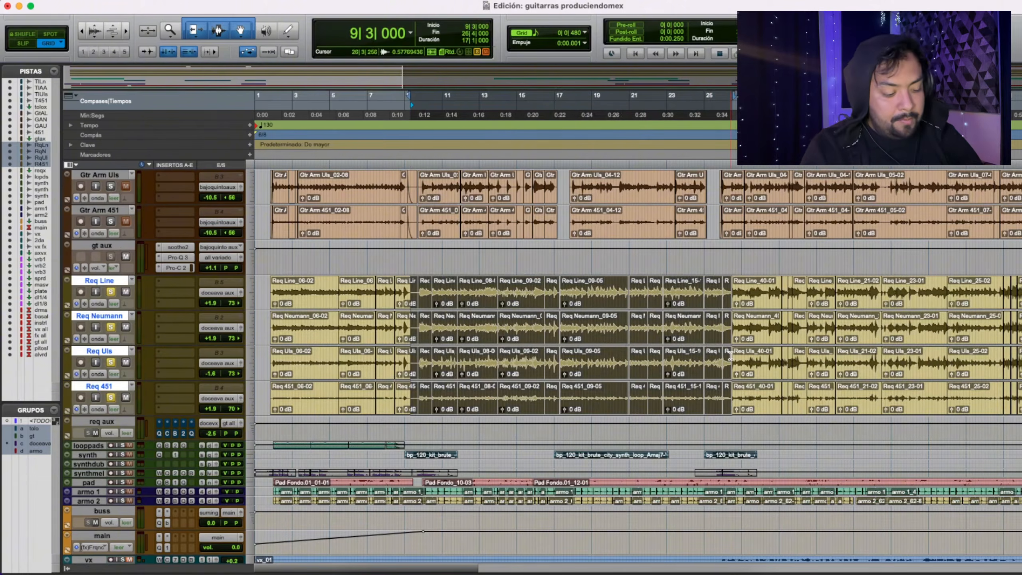
Reopen the req aux Pro-Q 3 from the Mix window and undo the last Q change on its 259.86 Hz band
key(super+equal)
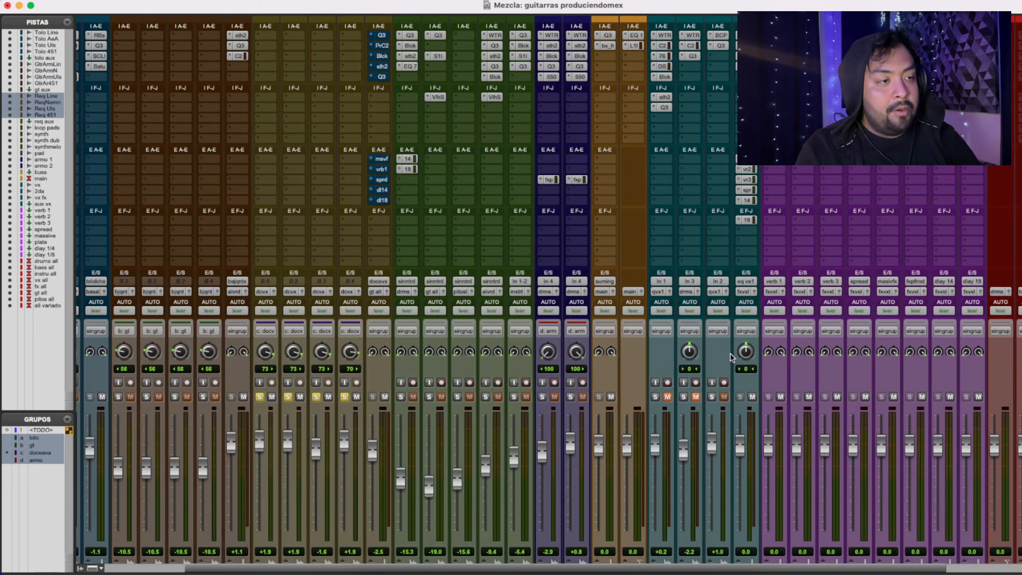
click(381, 37)
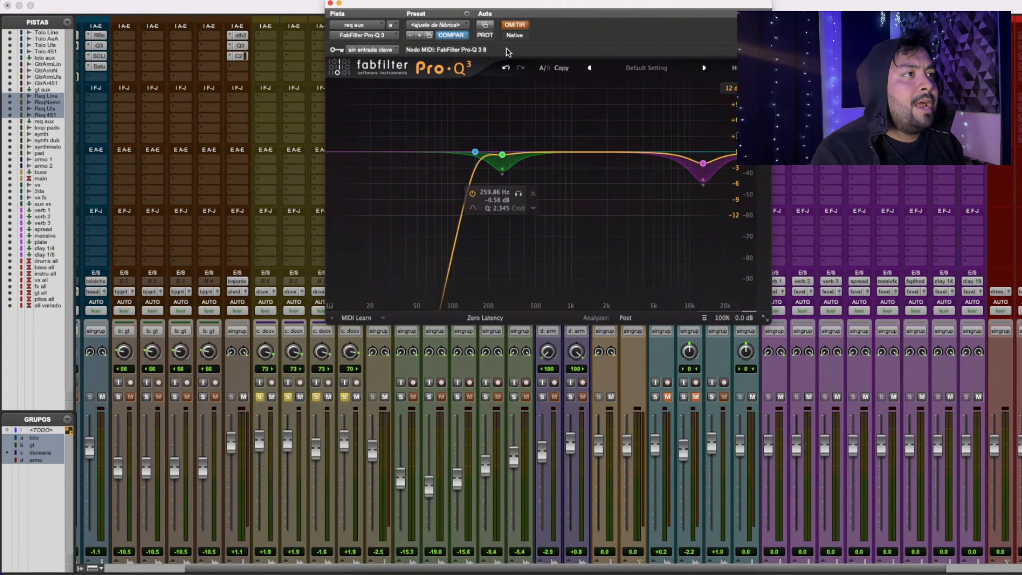
click(506, 68)
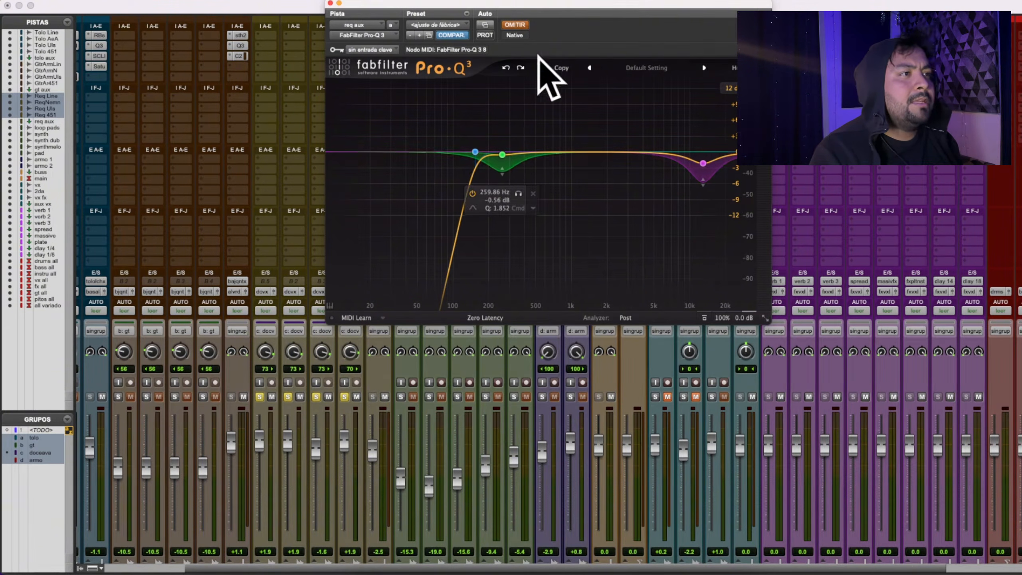
Audition the EQ's low-cut band, compare the passage with the Pro-Q 3 bypassed and active, and close it left active
mouse_move(474, 152)
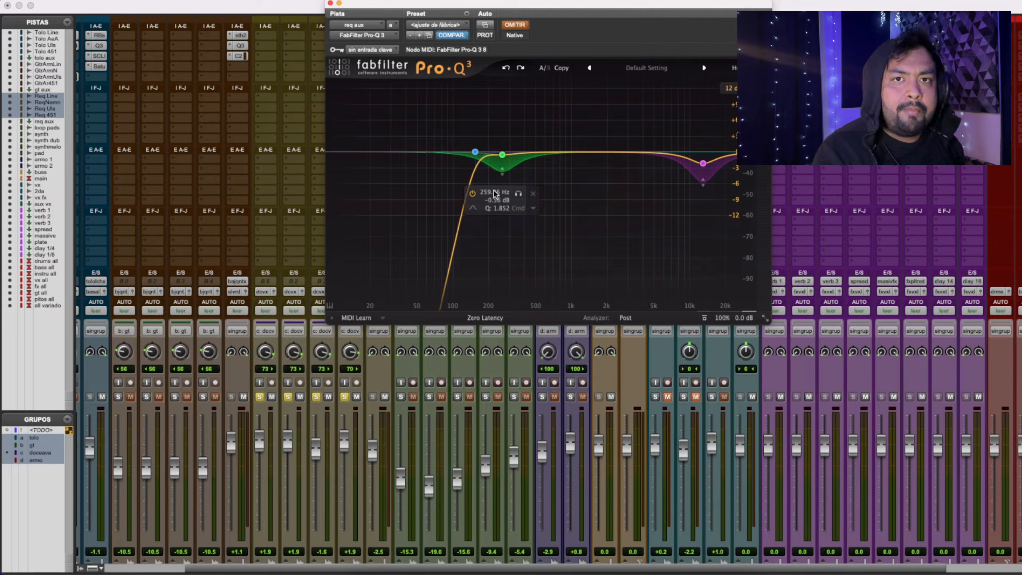
click(474, 152)
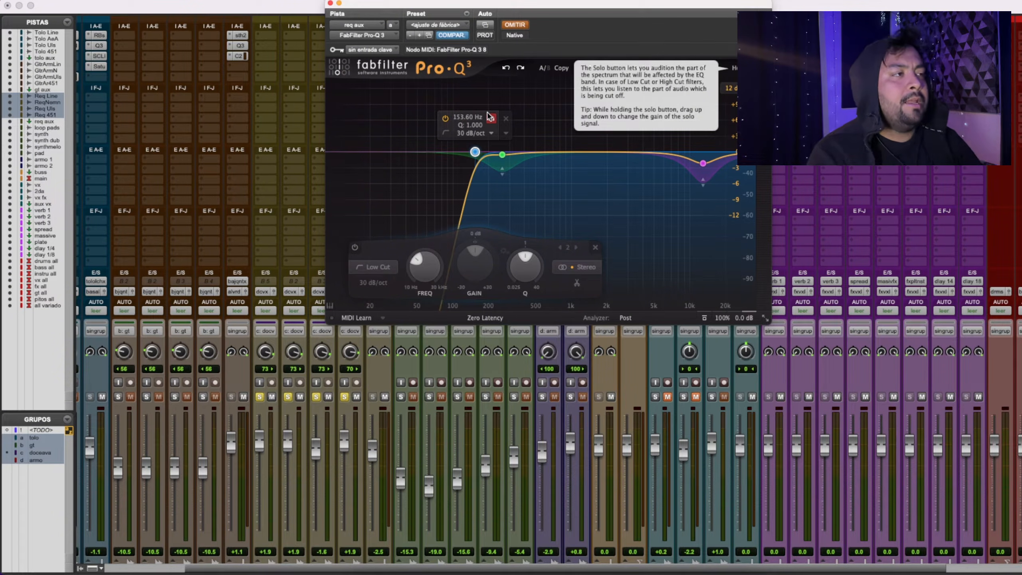
click(515, 26)
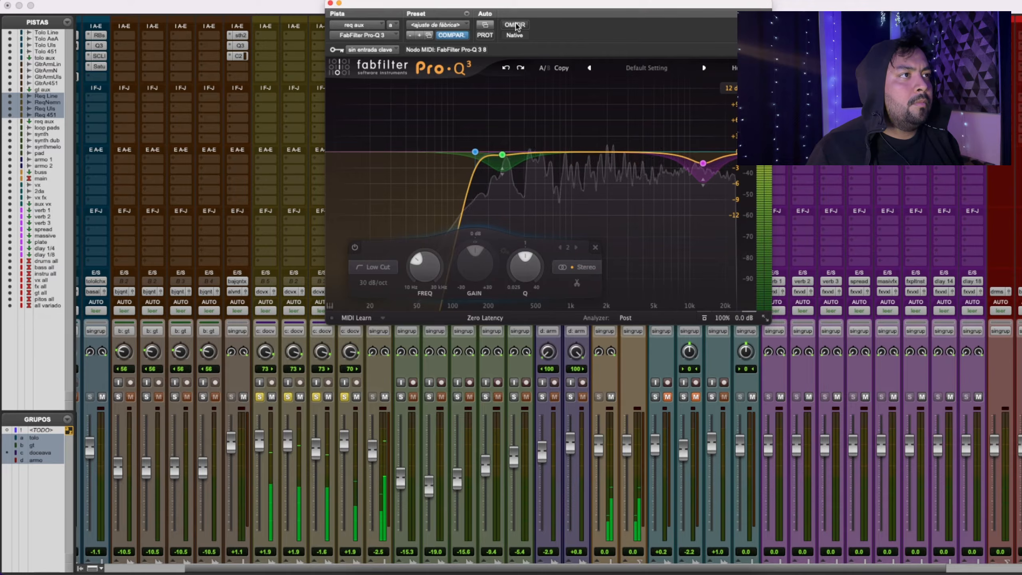
click(515, 25)
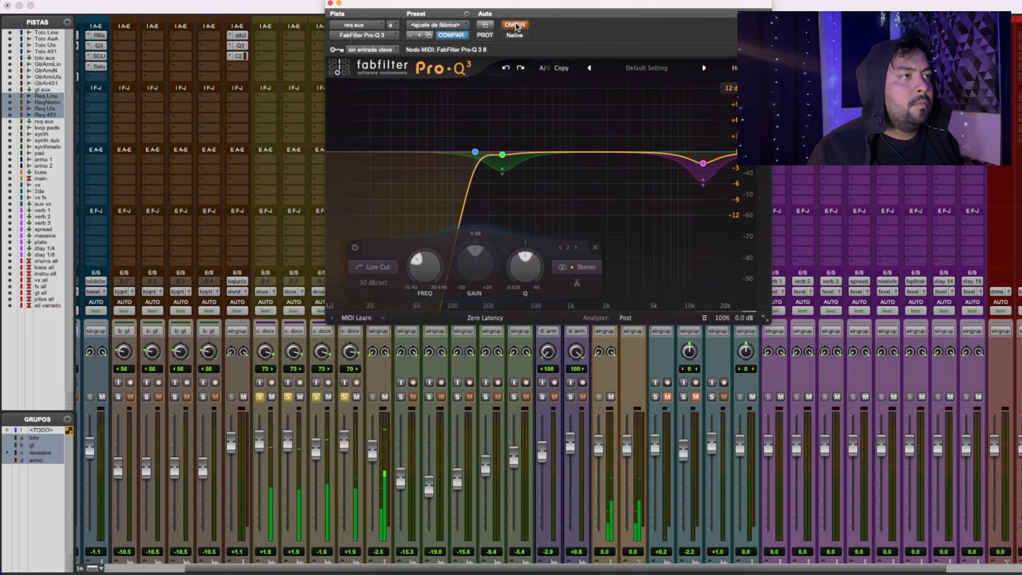
click(516, 26)
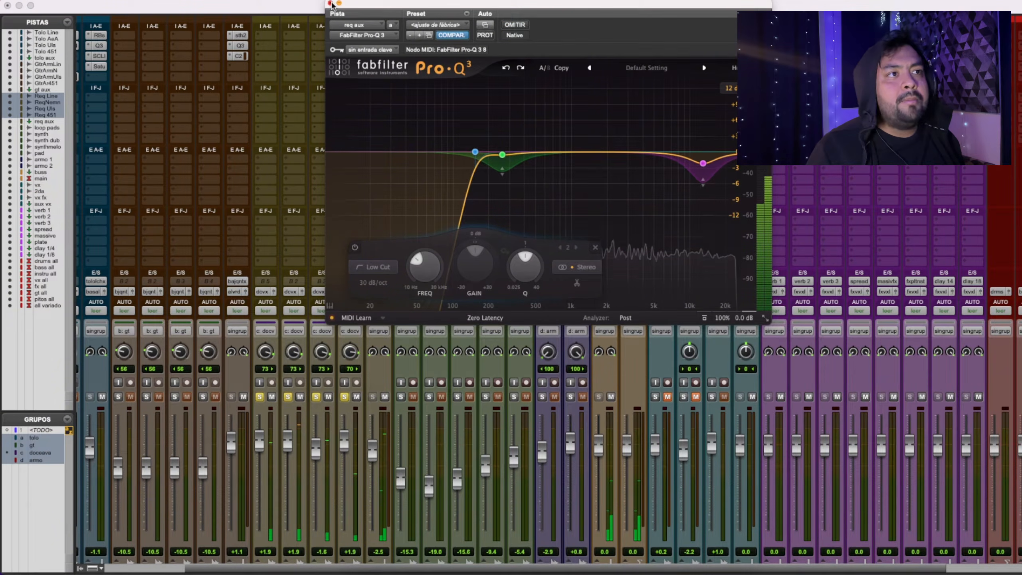
click(330, 4)
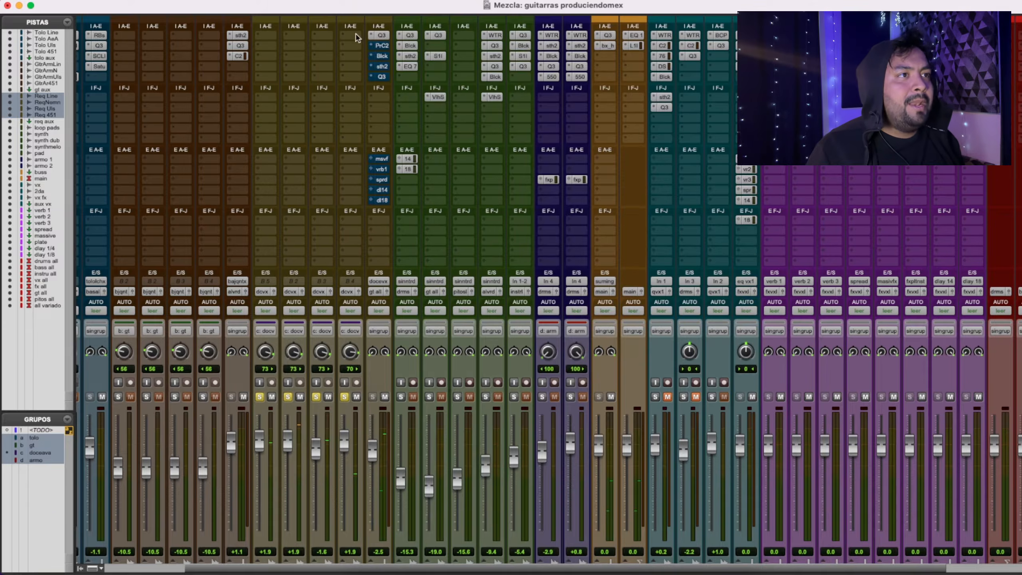
Take the Pro-C 2 on req aux out of bypass and place the gt aux Pro-C 2 beside it for comparison
click(381, 46)
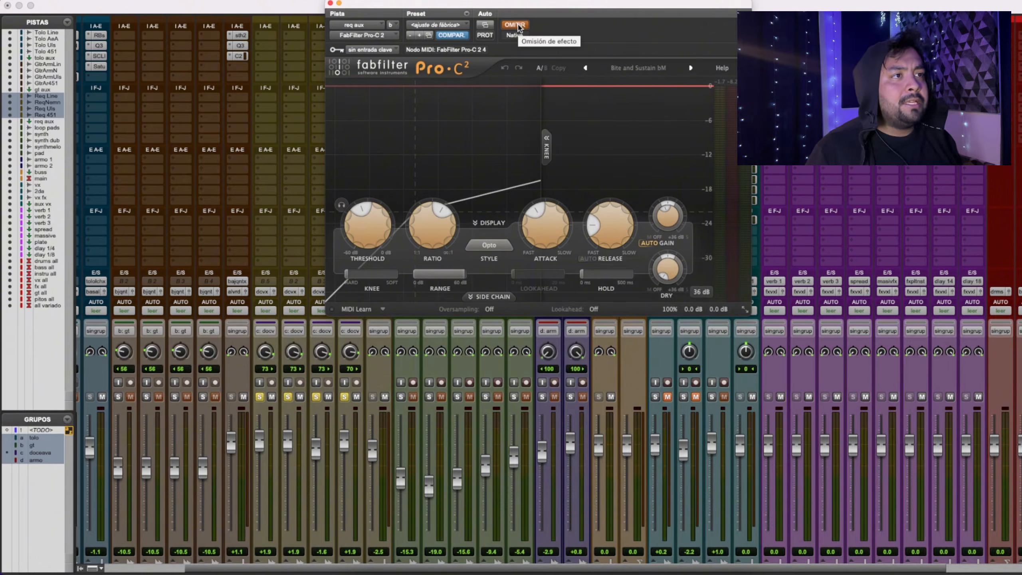
click(513, 25)
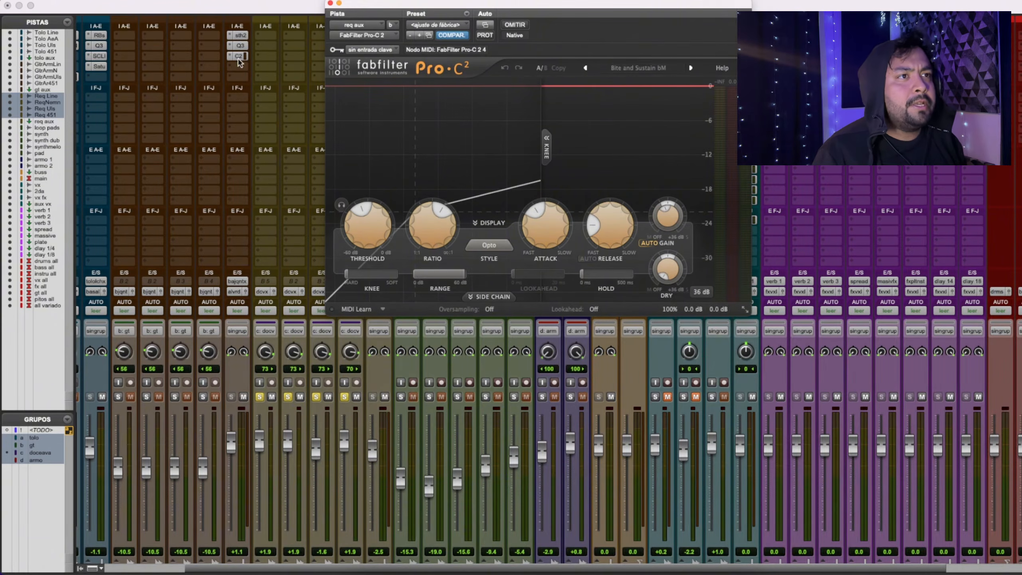
click(240, 56)
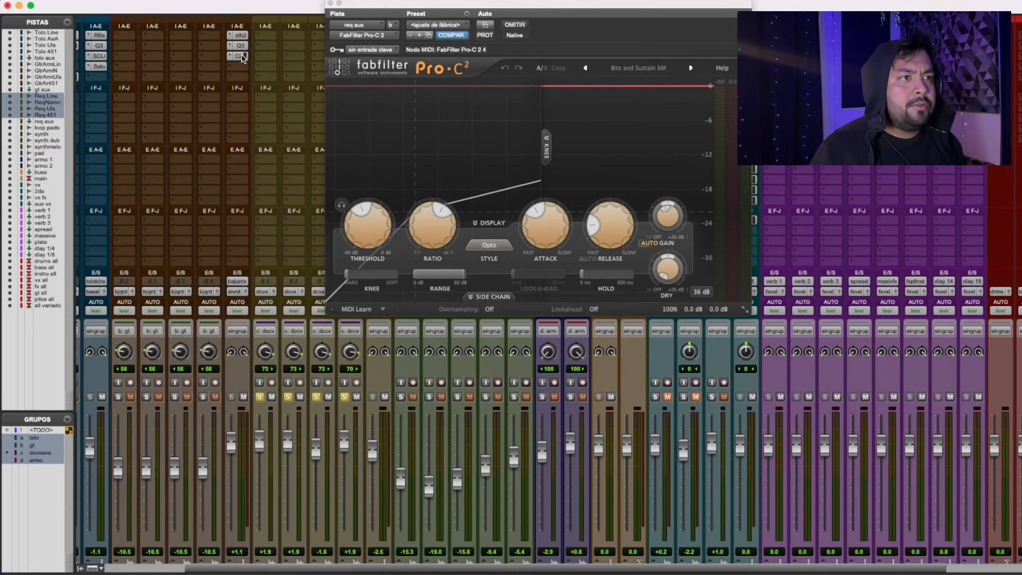
drag(214, 6, 184, 1)
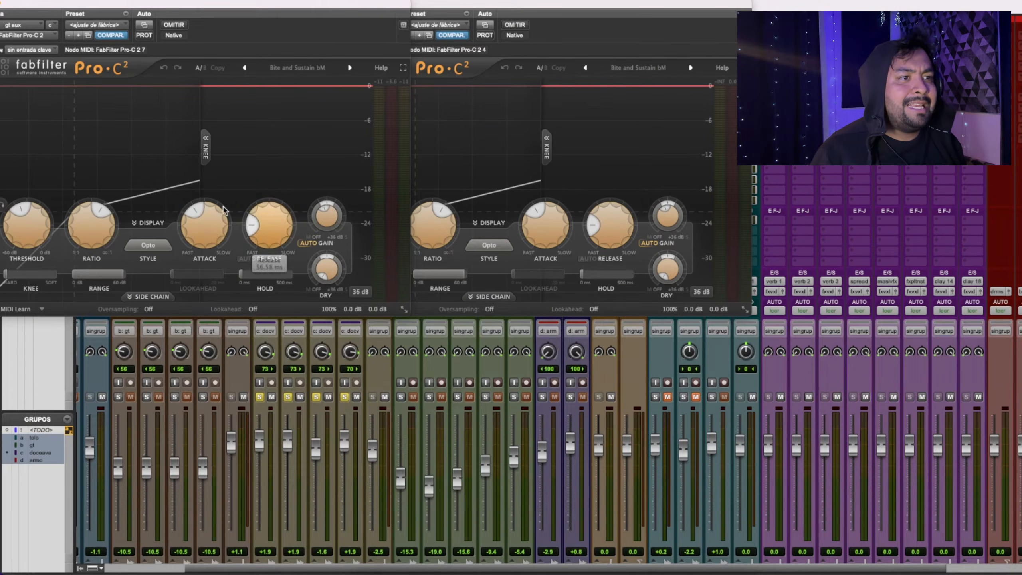
click(542, 16)
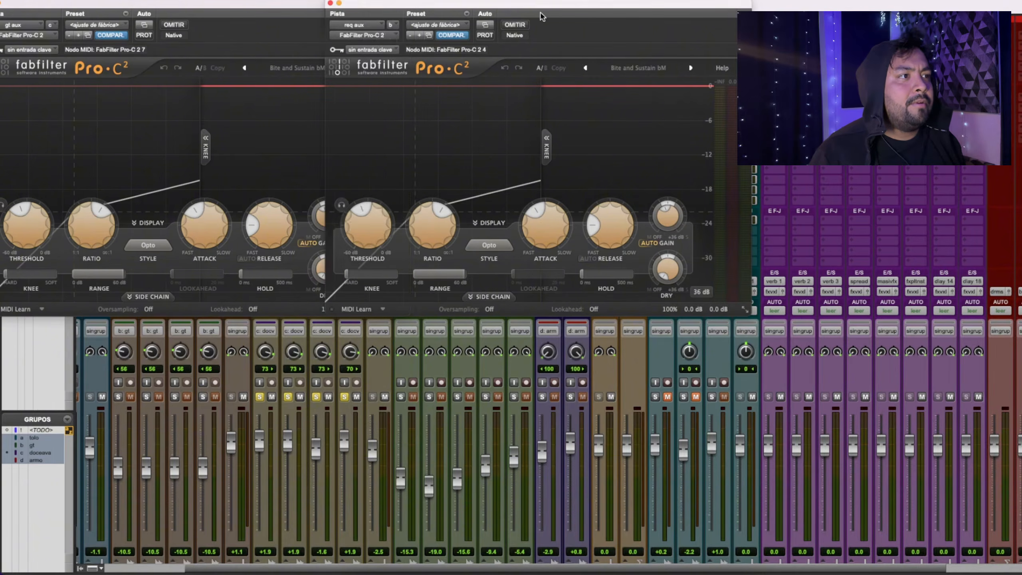
drag(406, 3, 640, 4)
Play the Req guitars through the req aux Pro-C 2, and close it and the gt aux Pro-C 2
key(space)
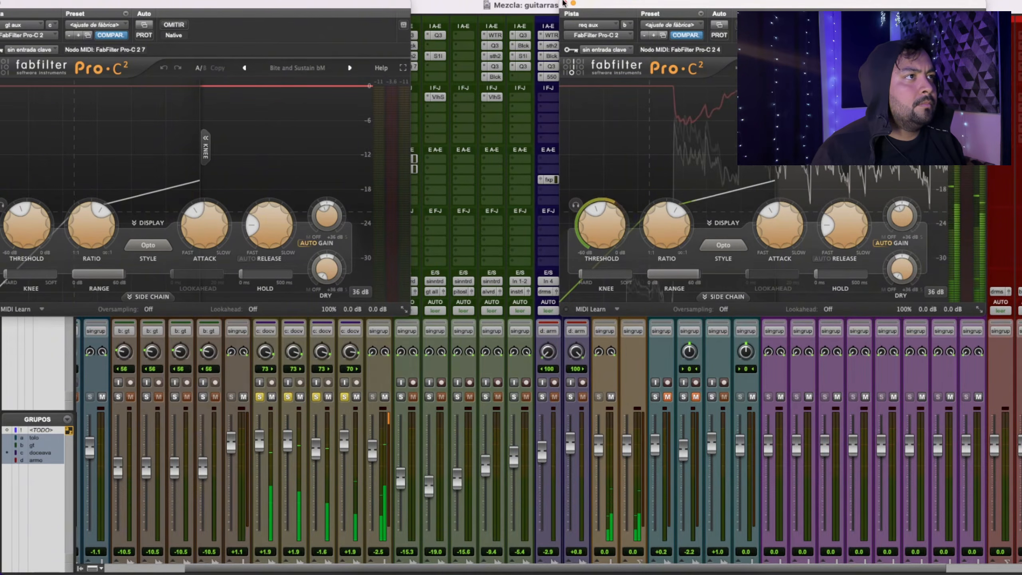
click(564, 3)
drag(87, 2, 119, 2)
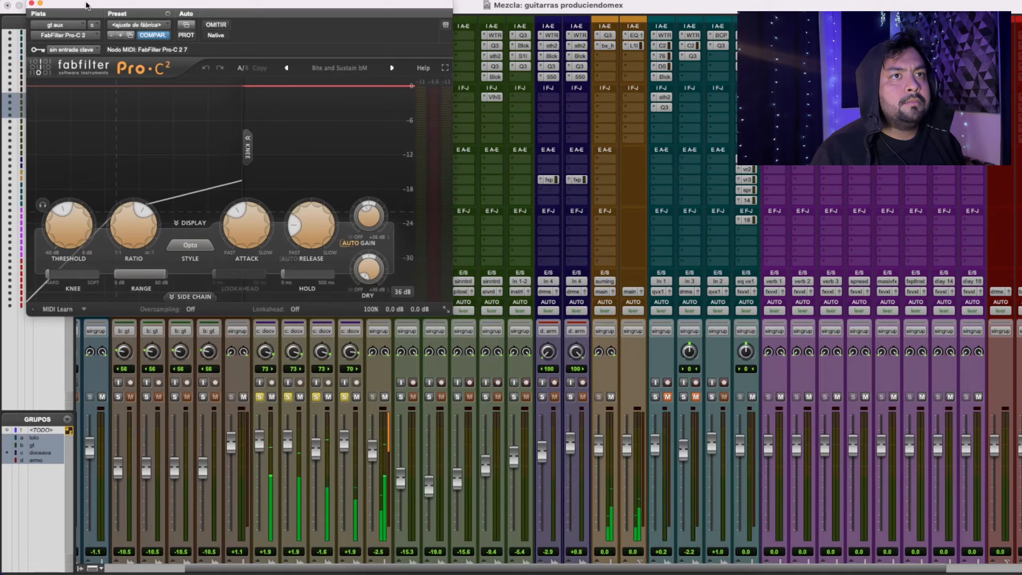
click(36, 6)
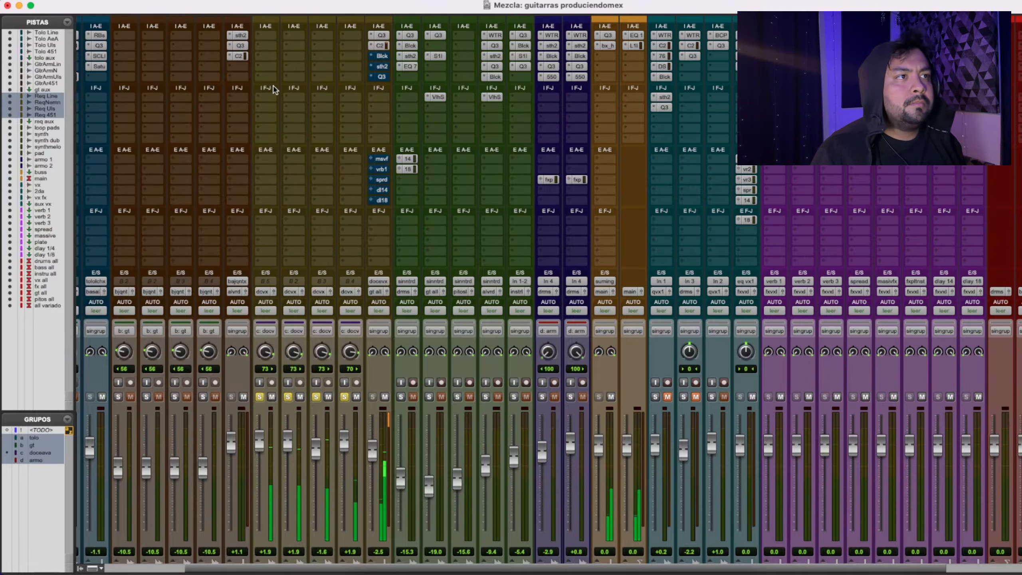
Open the Black Box on req aux, compare the passage with it active and bypassed, and close it left active
click(382, 57)
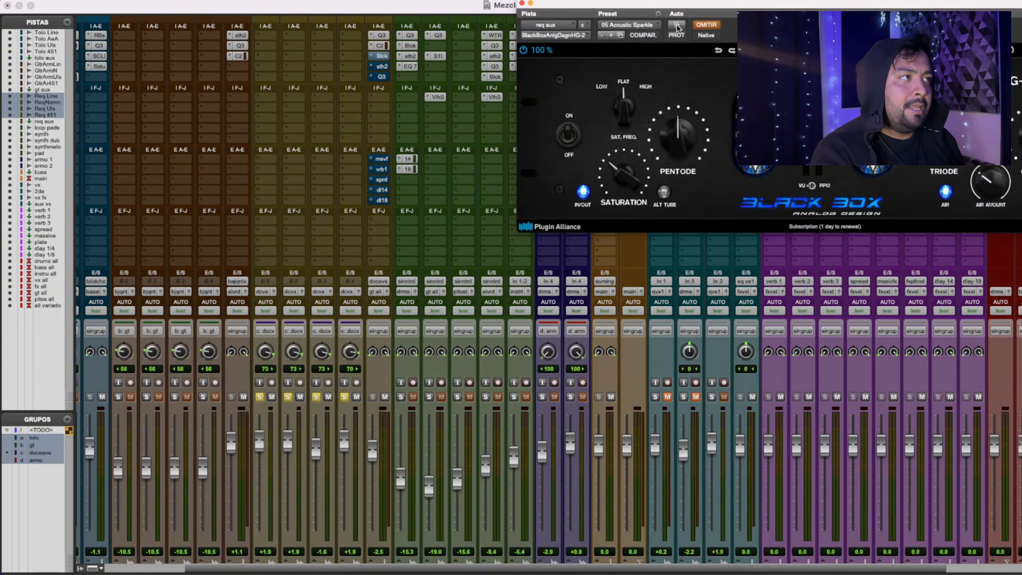
drag(707, 8, 611, 8)
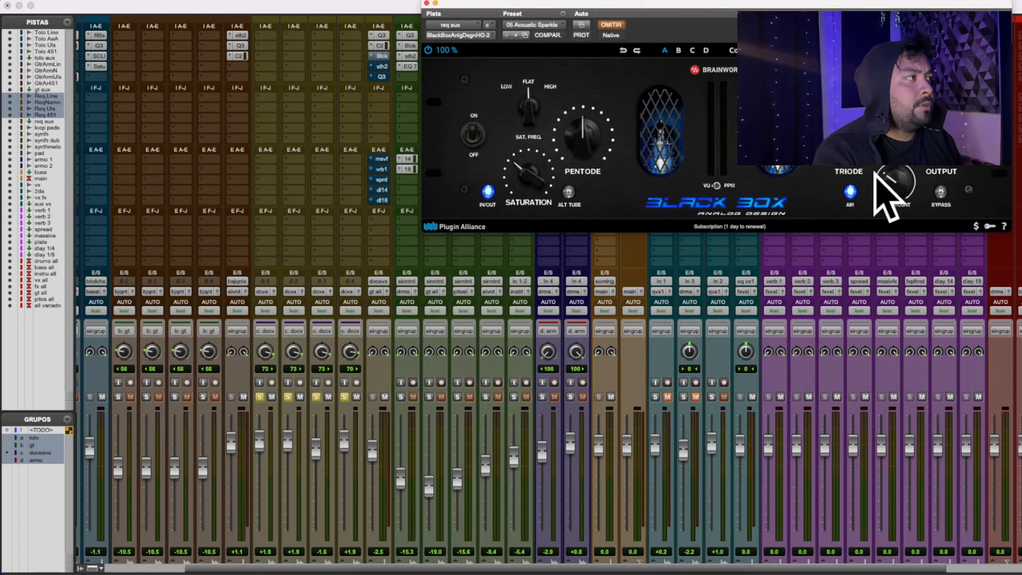
click(610, 25)
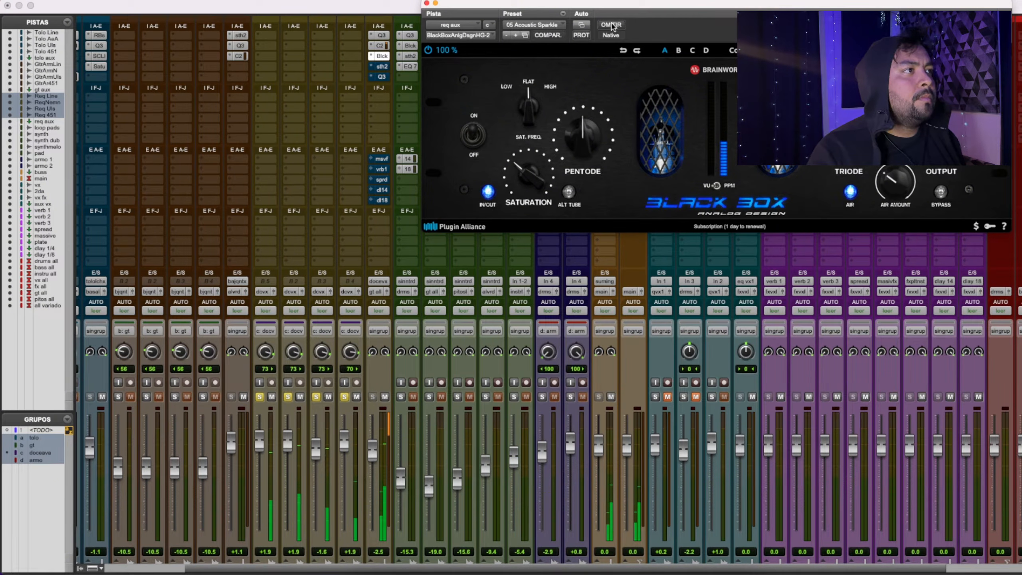
click(611, 25)
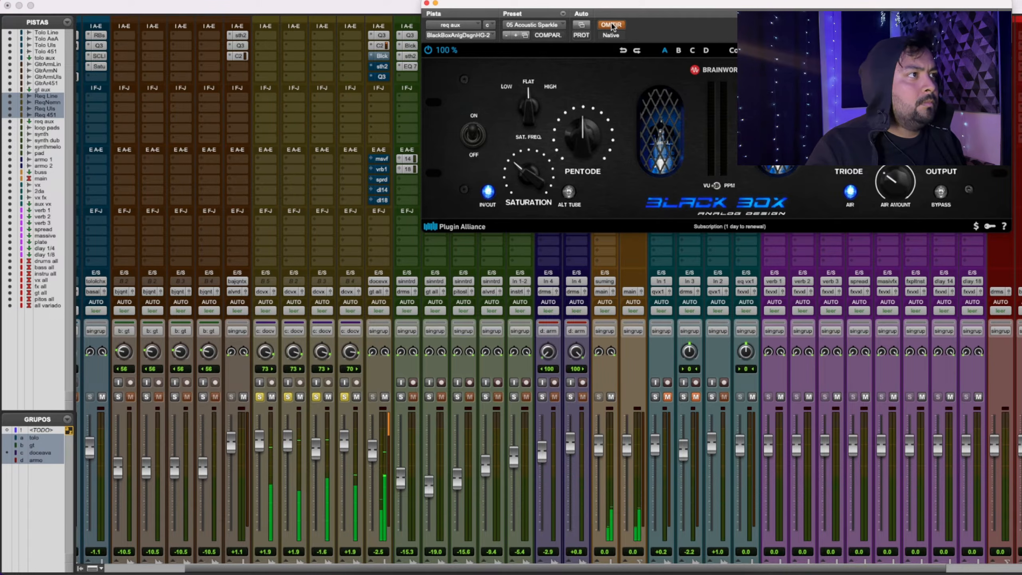
click(610, 25)
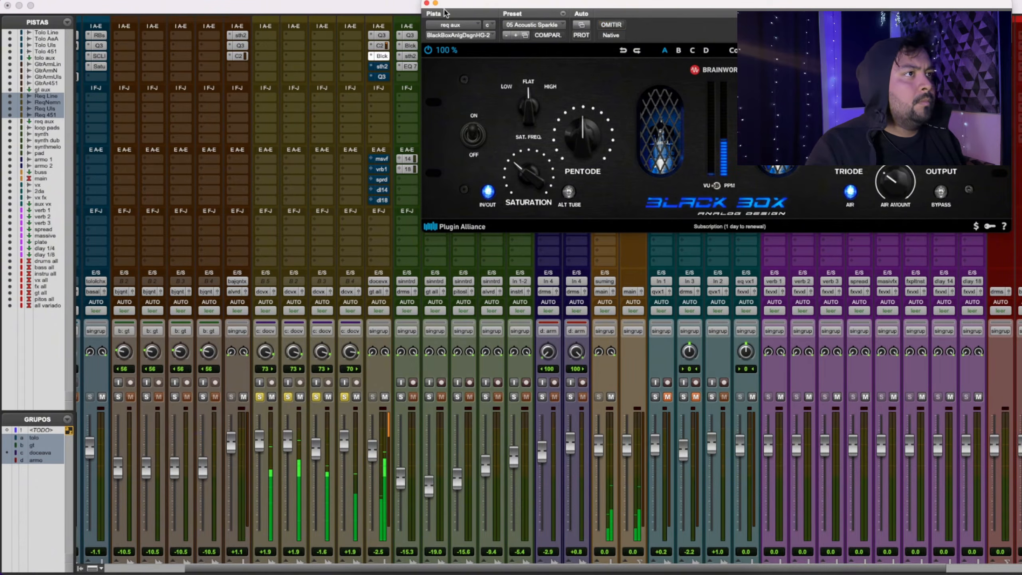
click(426, 4)
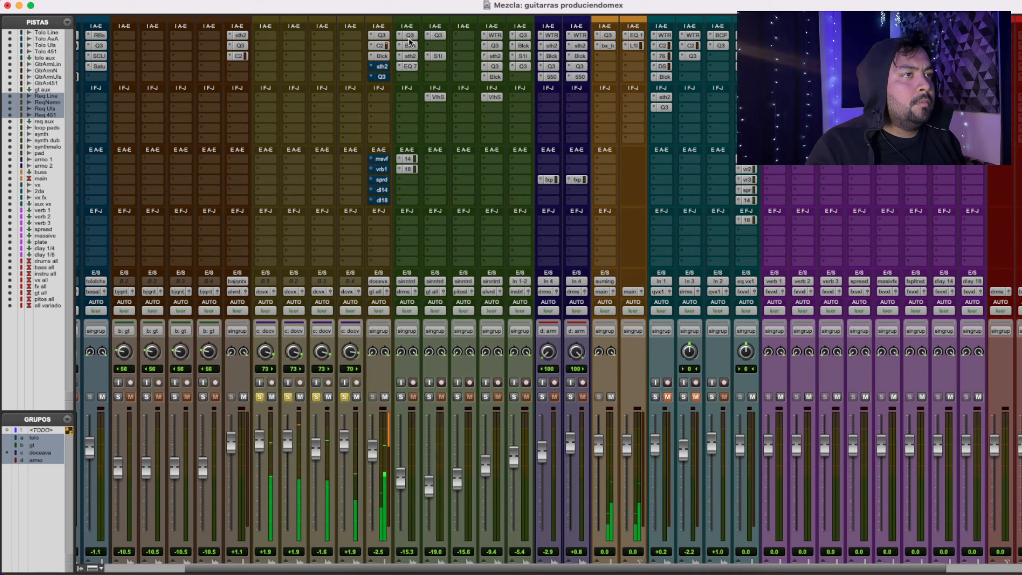
Take the req aux soothe2 out of bypass and check its curve against the first Pro-Q 3 on the same track
click(383, 66)
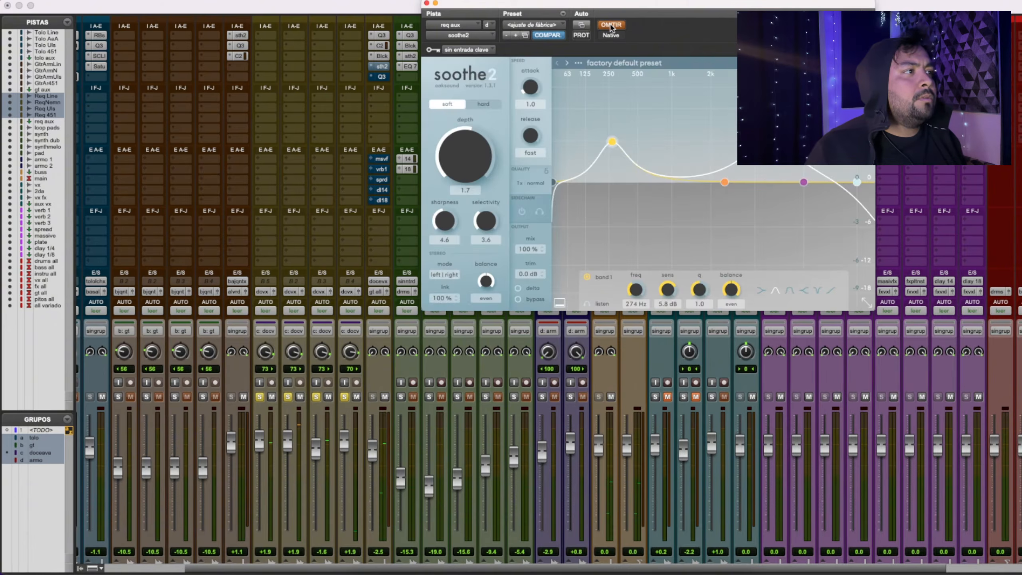
click(611, 24)
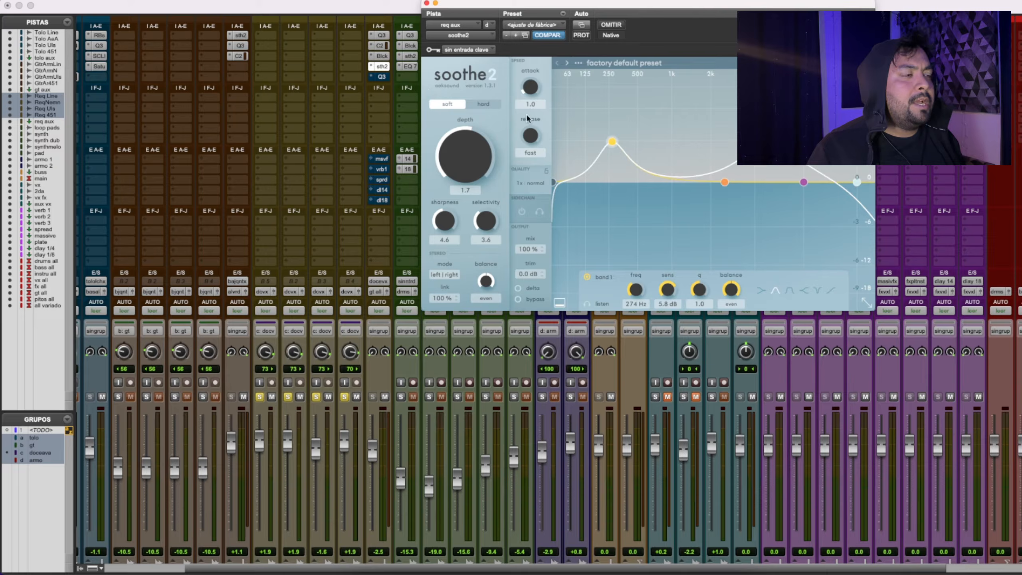
click(381, 36)
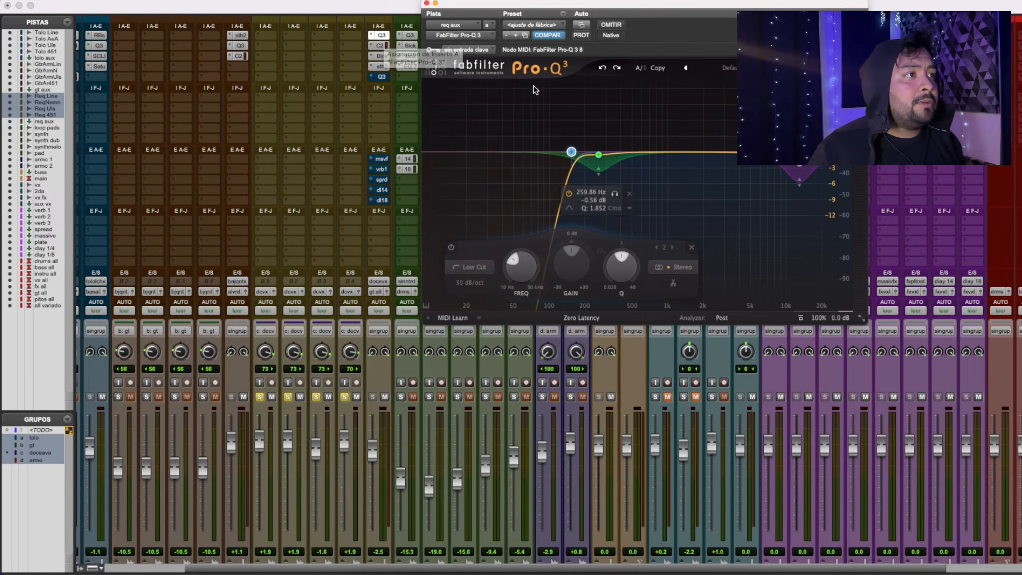
click(381, 67)
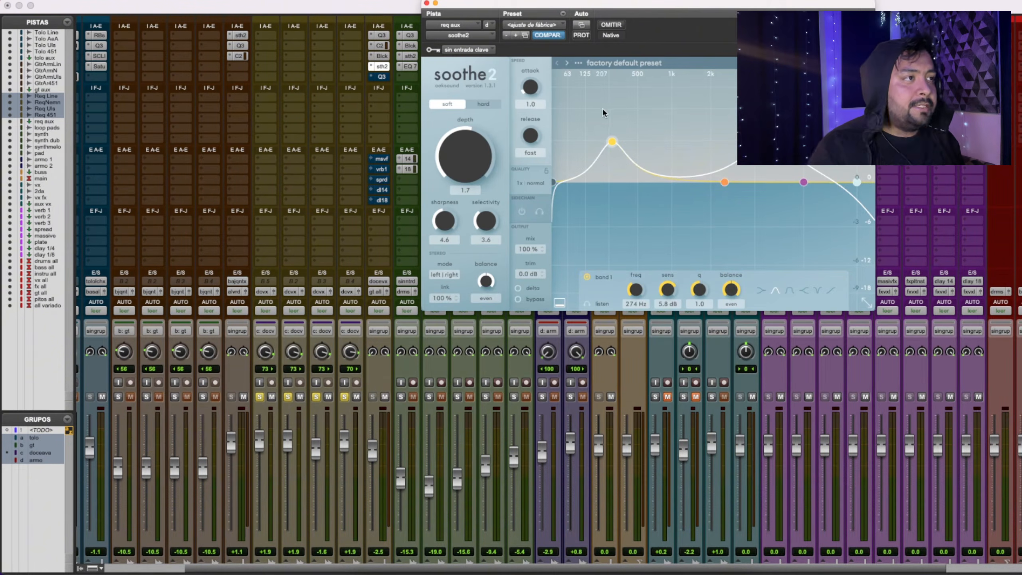
Play the passage and audition soothe2's delta signal, turn delta off again and close the plug-in
key(space)
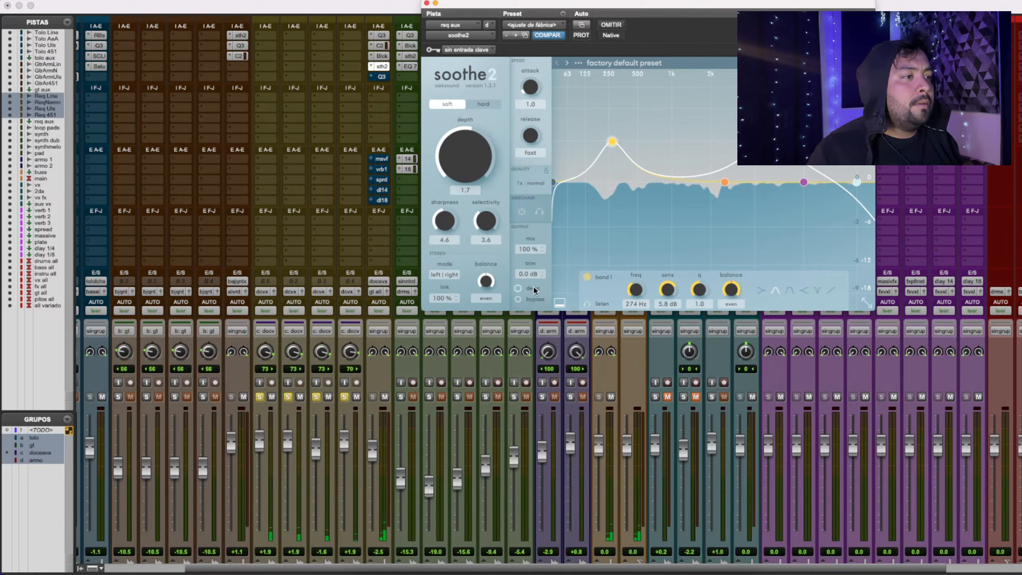
click(518, 289)
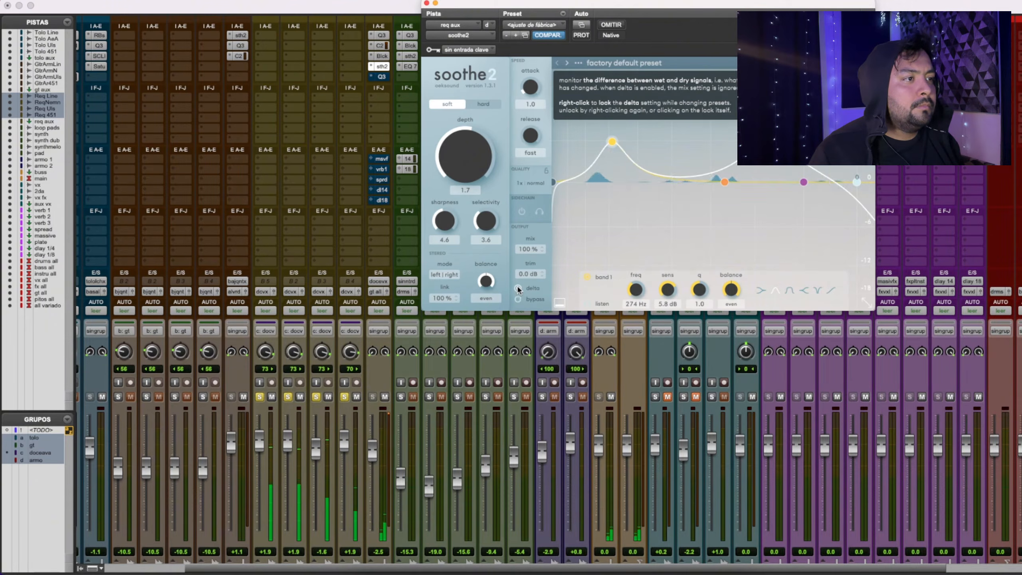
click(518, 289)
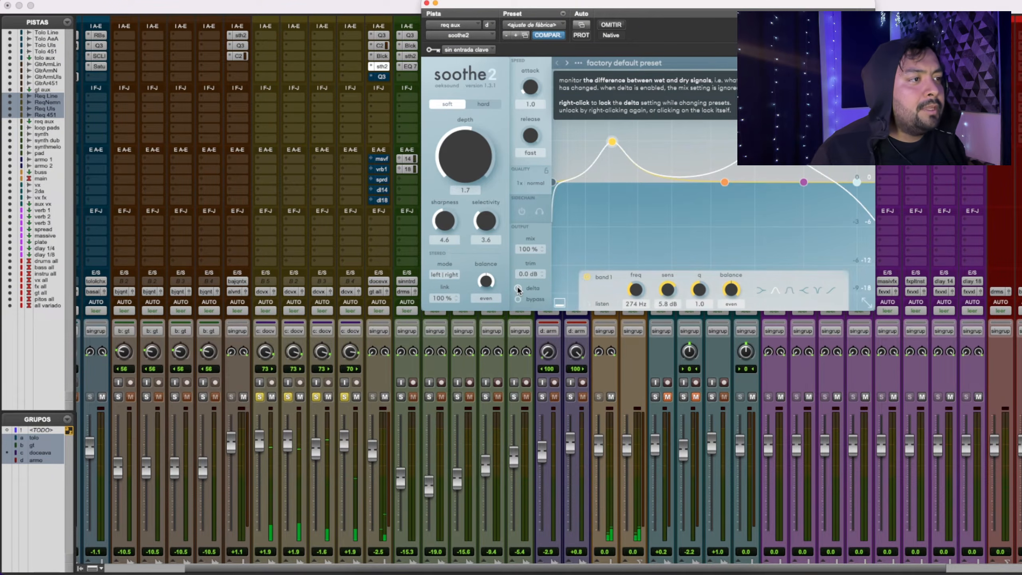
click(426, 5)
Activate the second Pro-Q 3 on req aux, audition its 693.79 Hz band, and compare the EQ bypassed and active, leaving it active
click(380, 77)
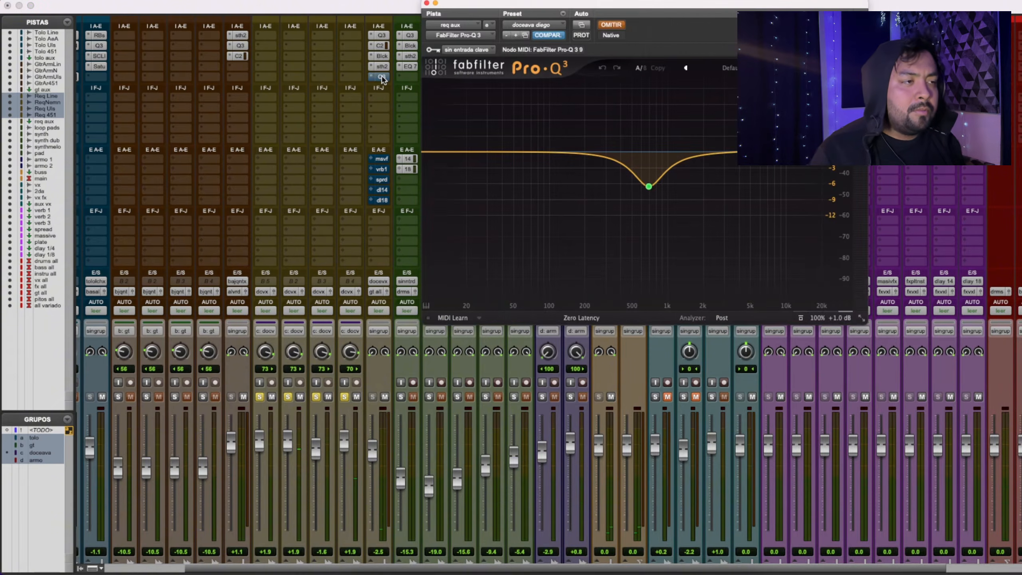
click(618, 26)
click(665, 206)
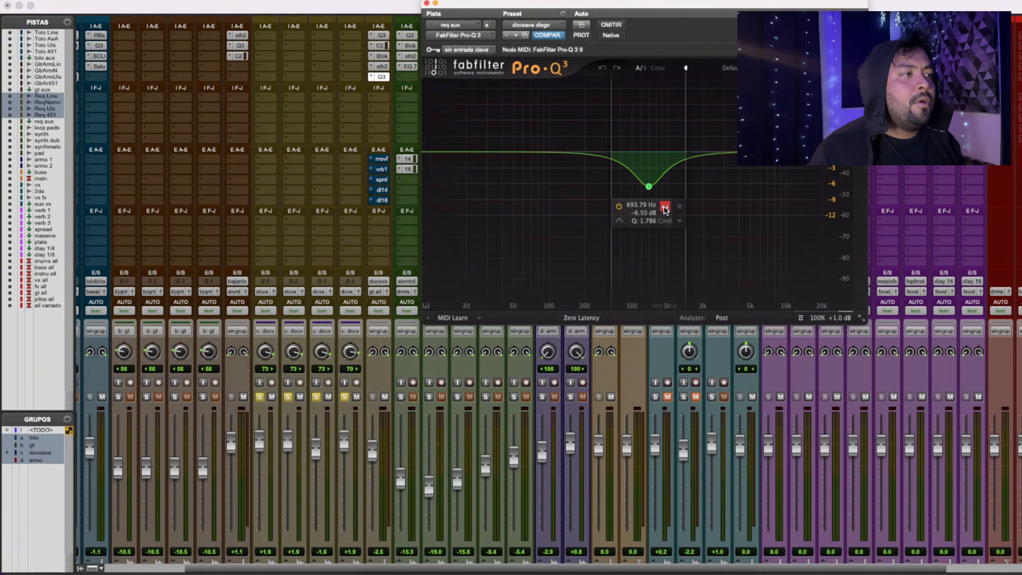
key(space)
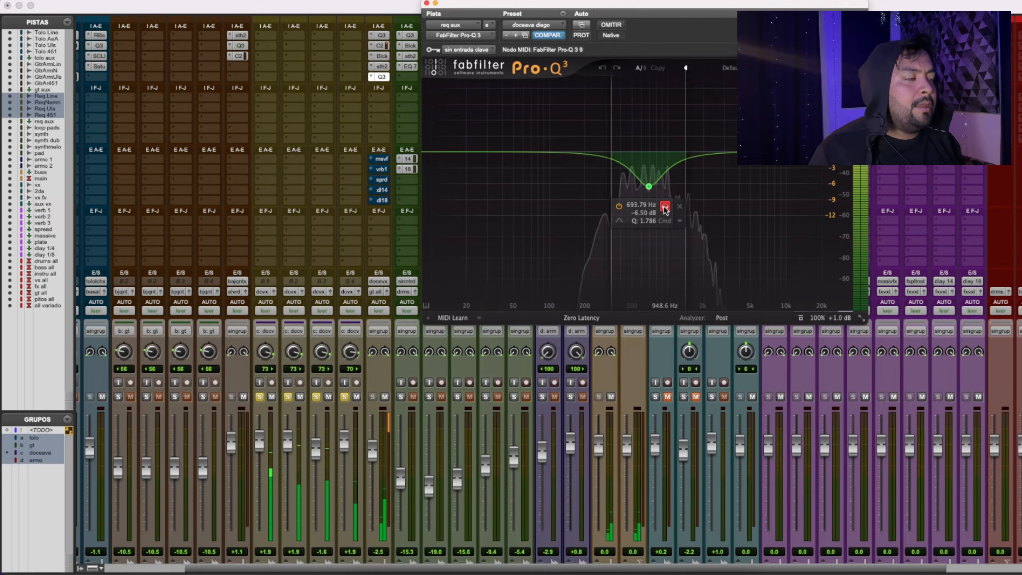
drag(664, 208, 664, 208)
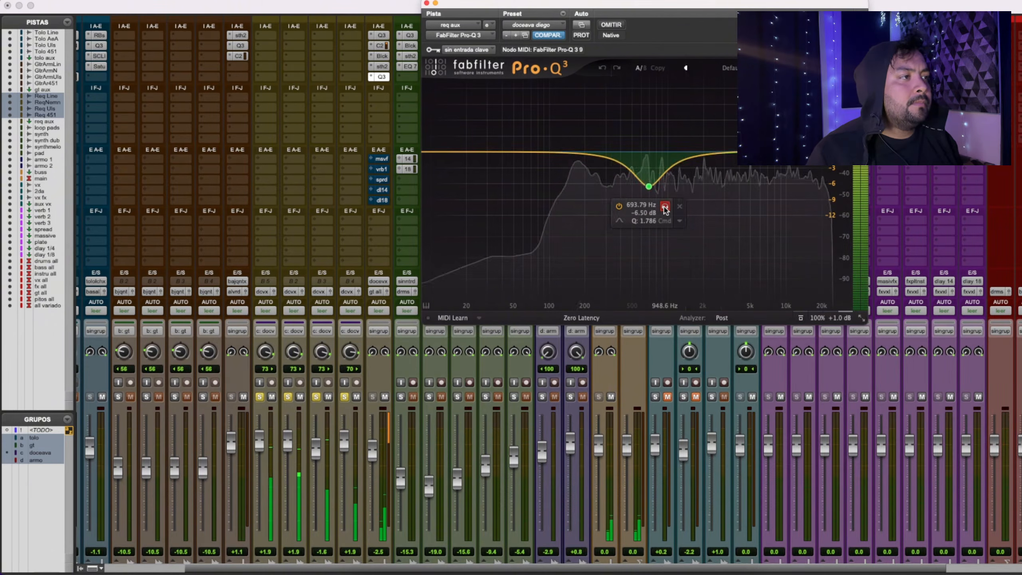
click(610, 25)
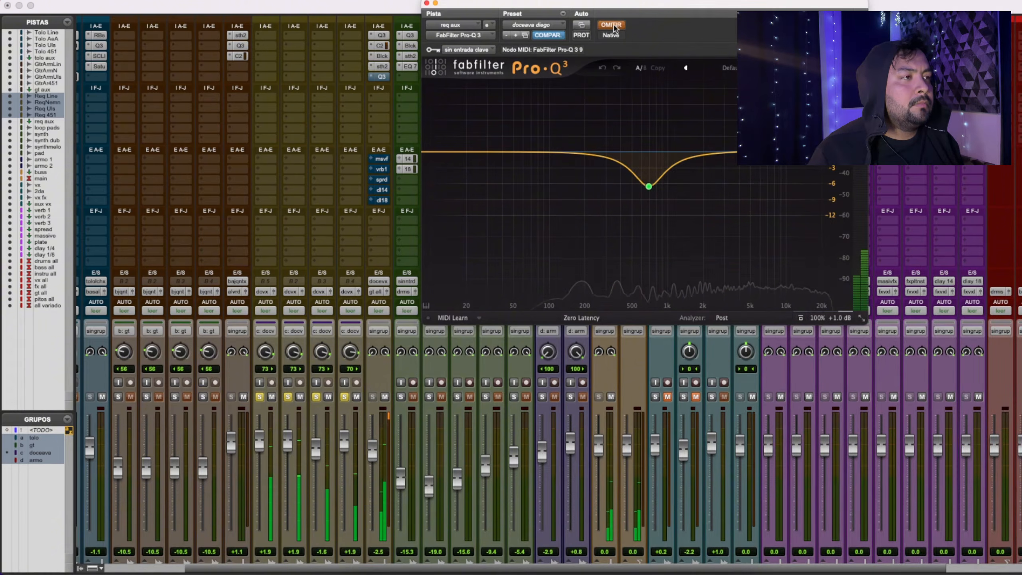
click(610, 25)
Select the req aux track and compare the passage with all its inserts active and bypassed together, leaving them active
scroll(381, 139, down, 2)
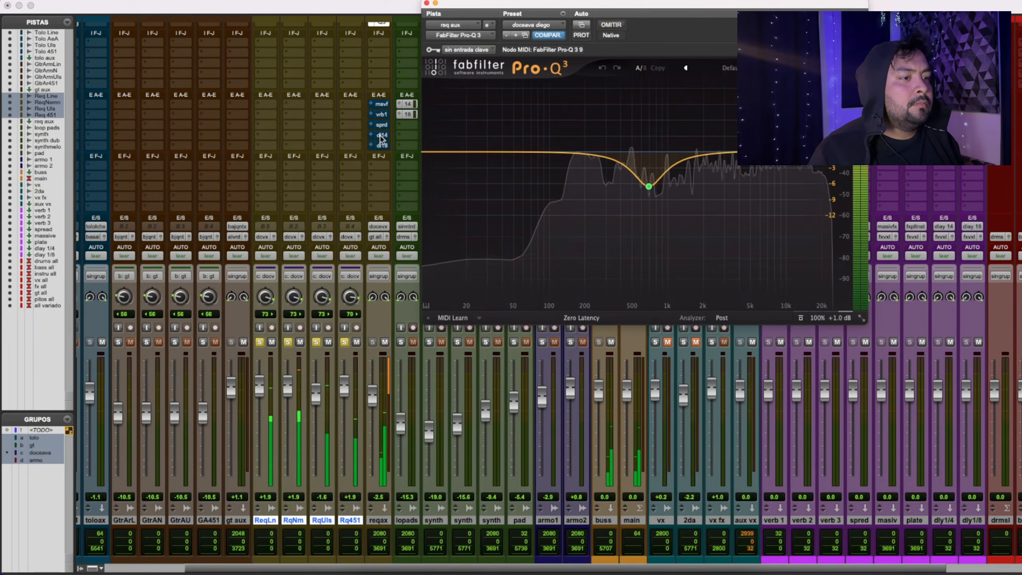
click(378, 520)
scroll(372, 321, up, 2)
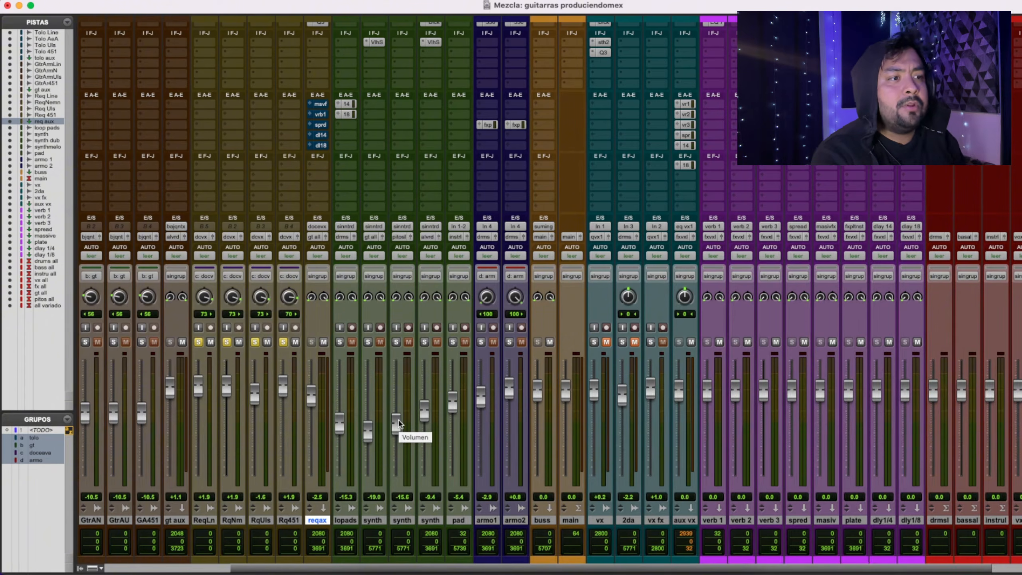
scroll(349, 363, up, 3)
scroll(314, 120, right, 4)
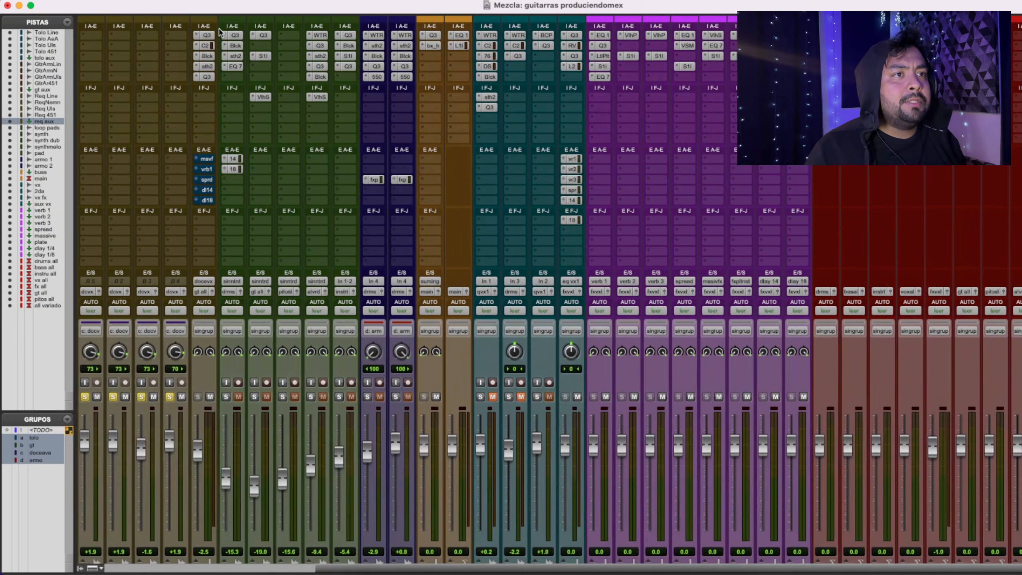
scroll(278, 104, left, 4)
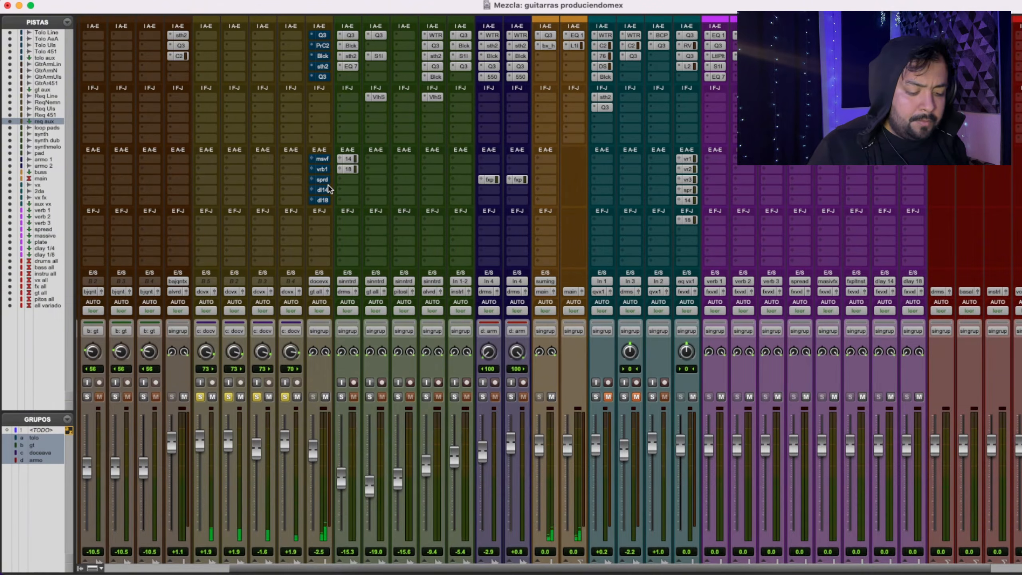
shift+super+click(324, 37)
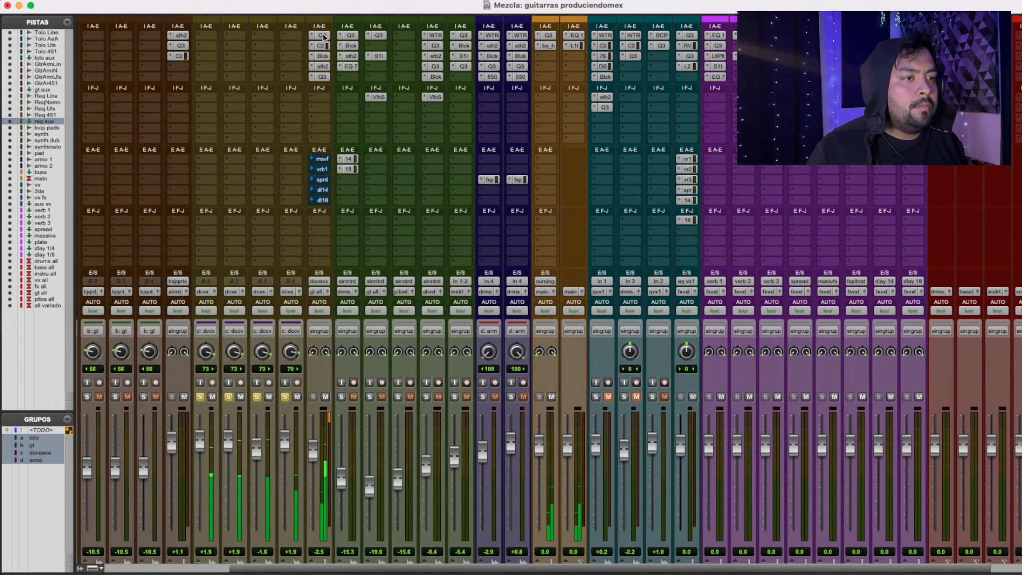
shift+super+click(324, 36)
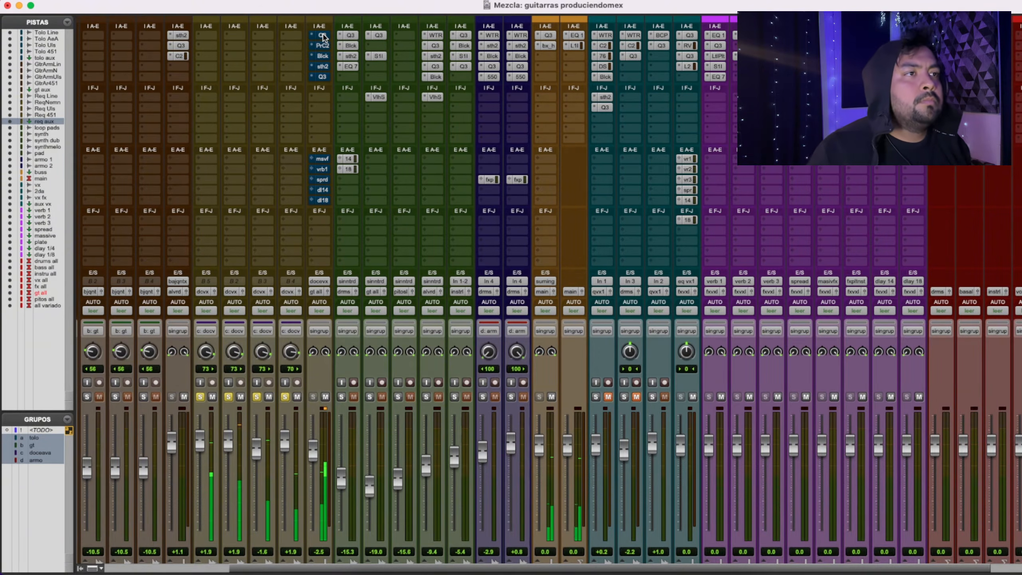
shift+super+click(324, 37)
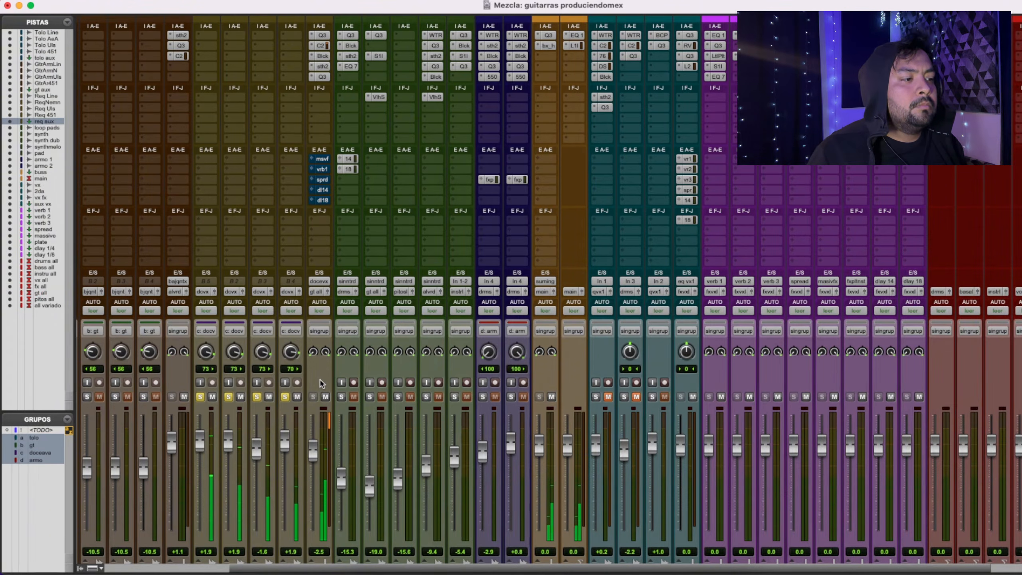
Review the first Pro-Q 3, soothe2 and second Pro-Q 3 settings on req aux, and close the plug-in window
scroll(321, 383, down, 3)
scroll(322, 383, left, 1)
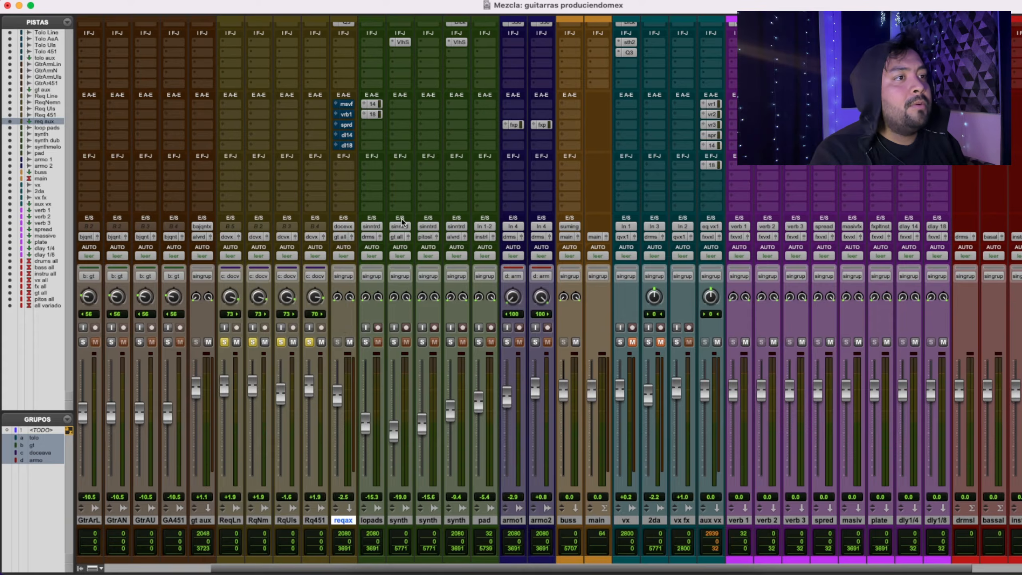
scroll(377, 217, up, 3)
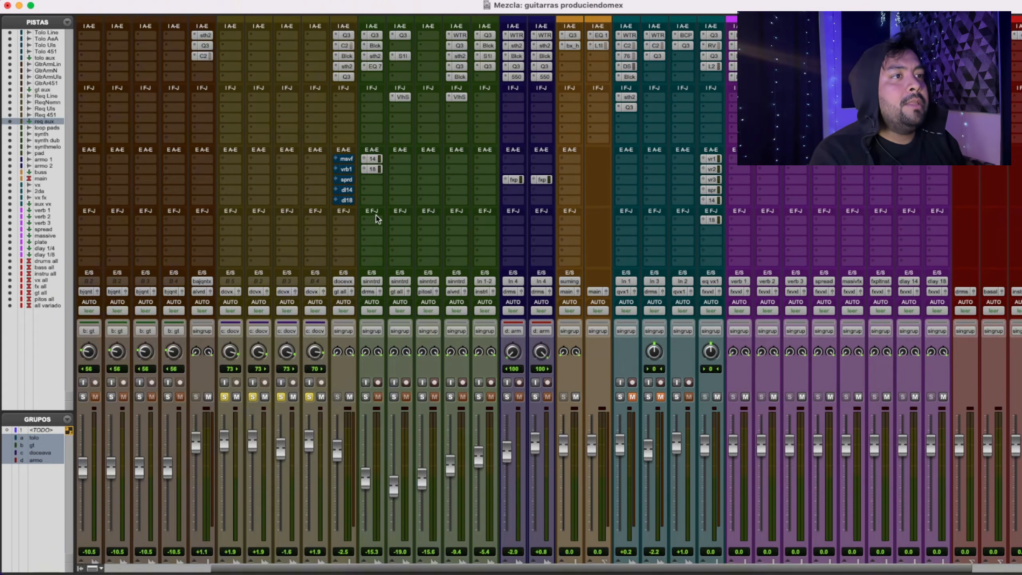
click(343, 36)
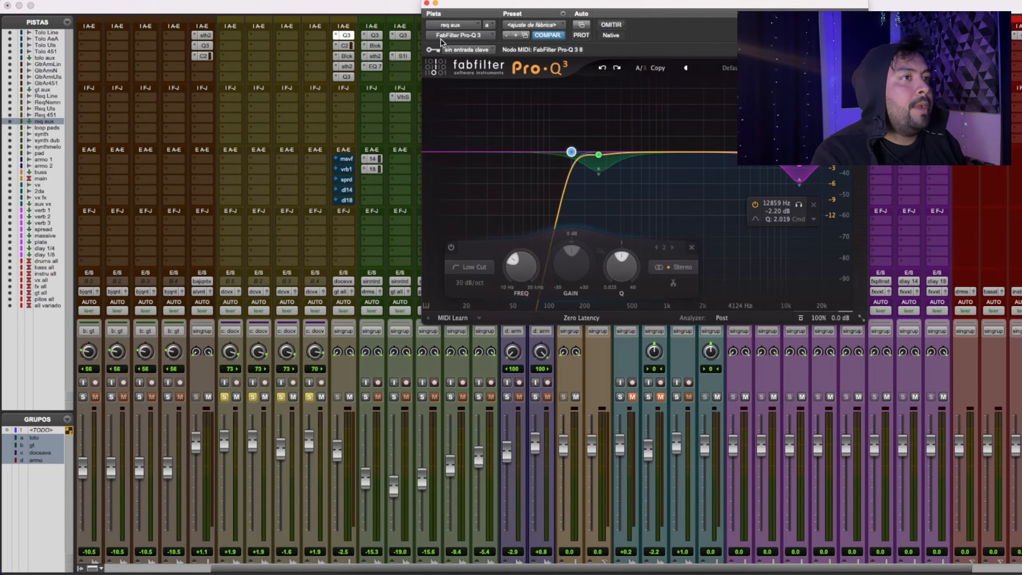
click(346, 66)
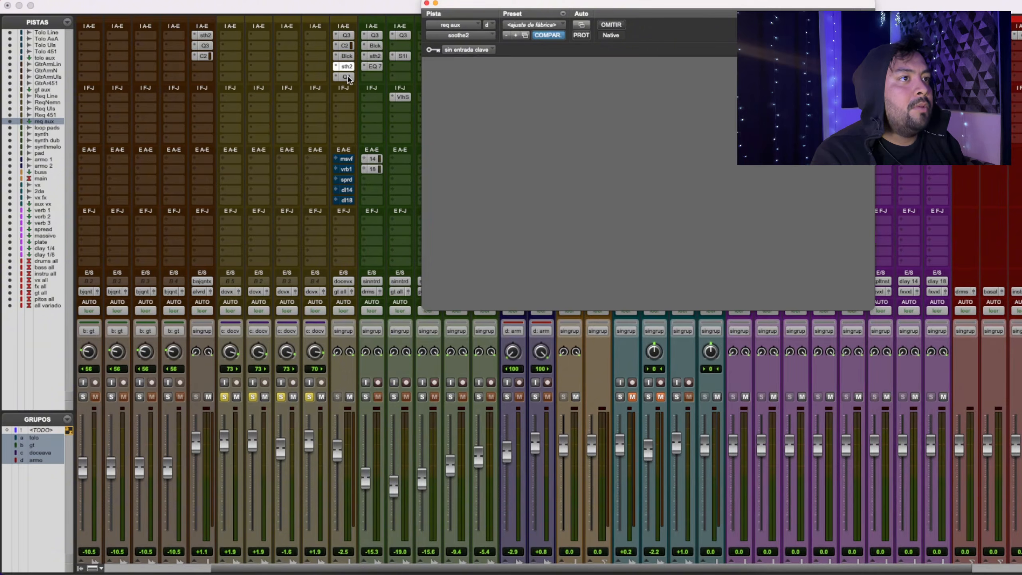
click(347, 77)
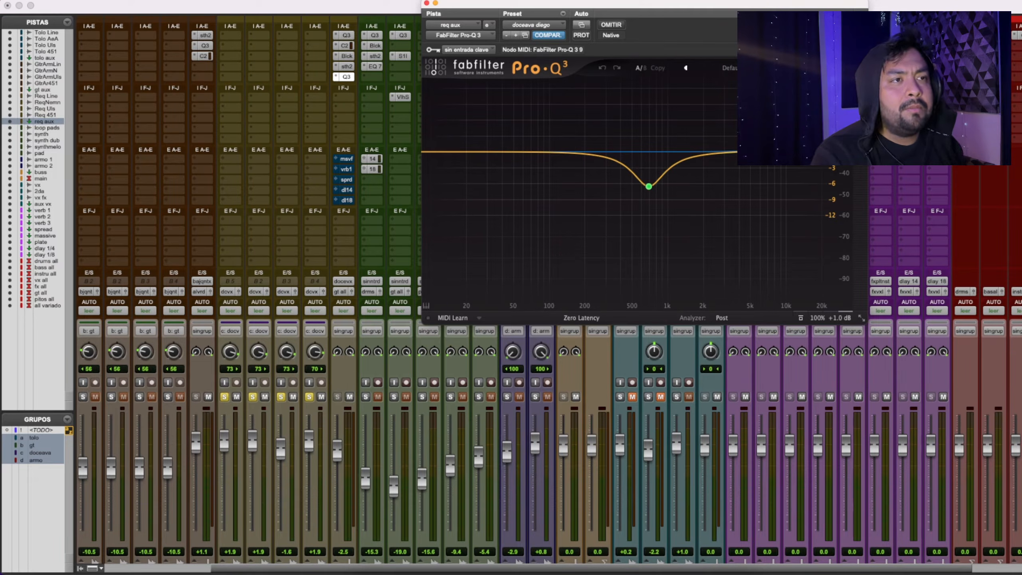
click(426, 4)
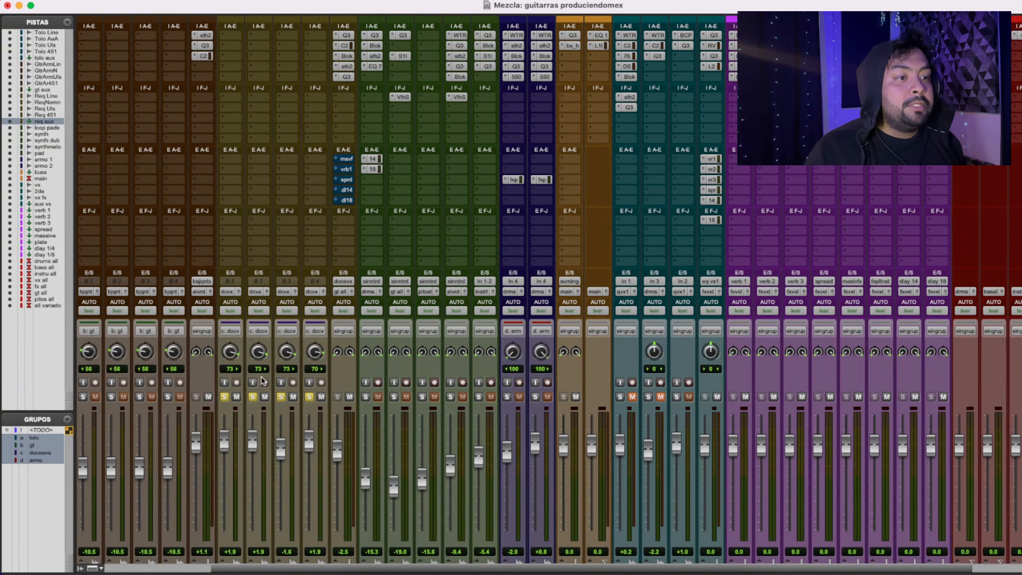
Play the passage to hear the gt and Req guitars soloed together
scroll(263, 381, left, 5)
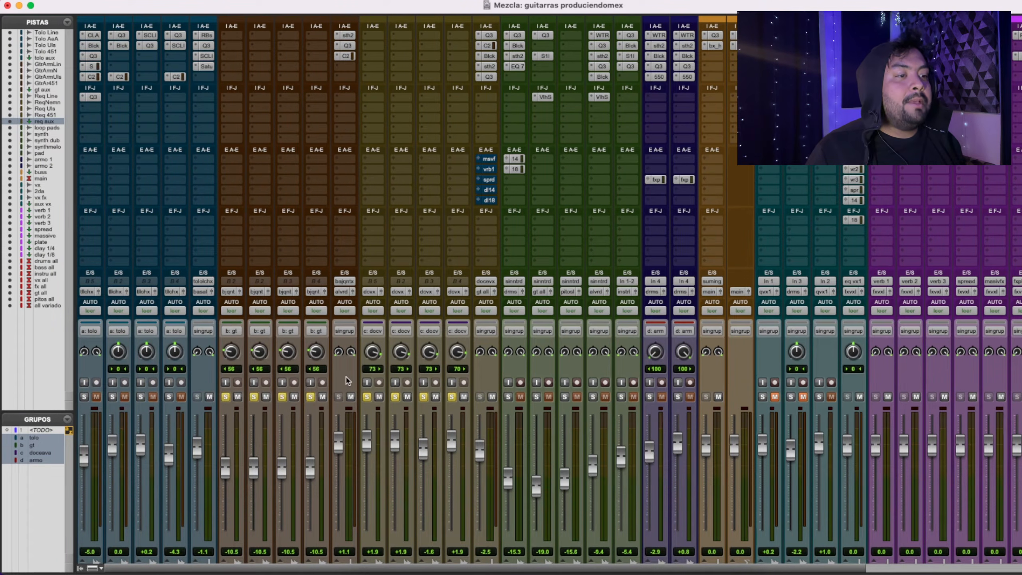
key(space)
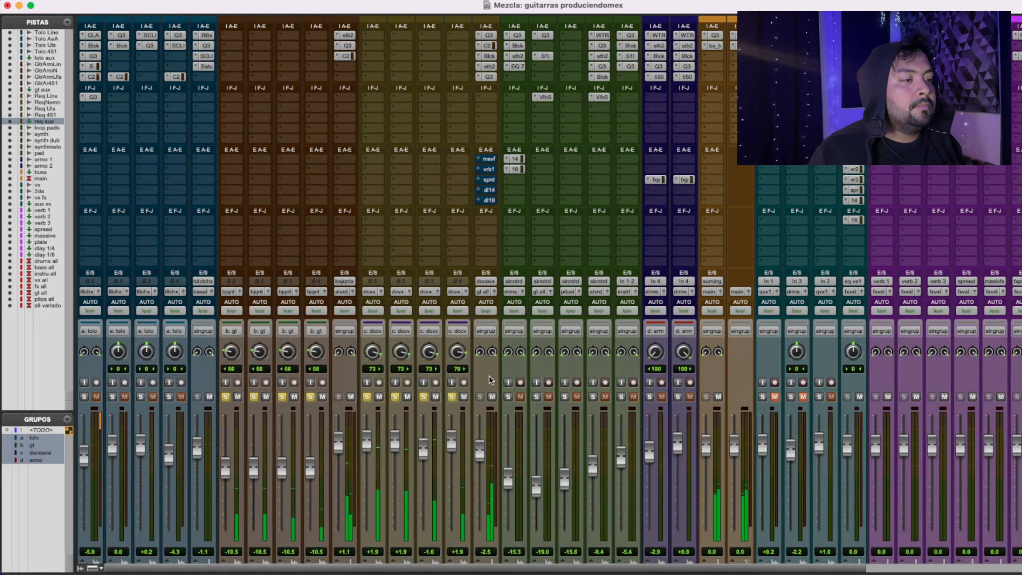
scroll(489, 381, down, 3)
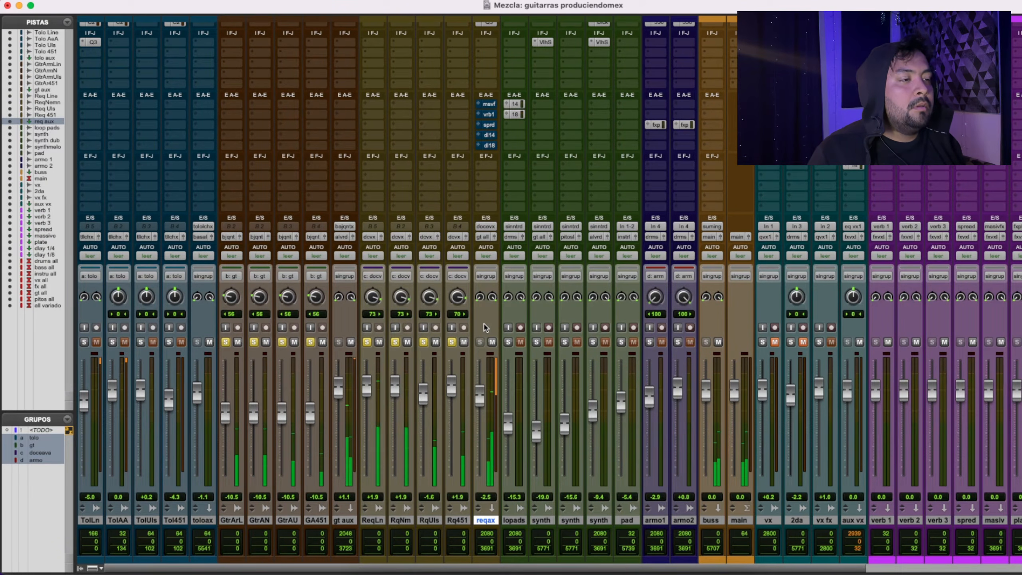
scroll(498, 150, up, 3)
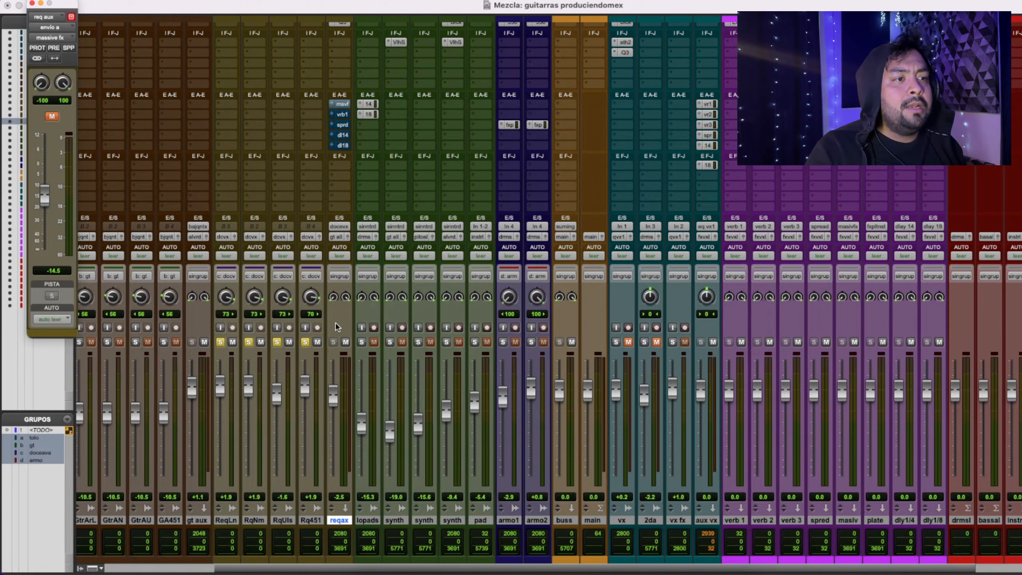
Select the effect return tracks from verb 1 to dly1/8 and unmute the req aux send to massive fx
scroll(335, 323, up, 3)
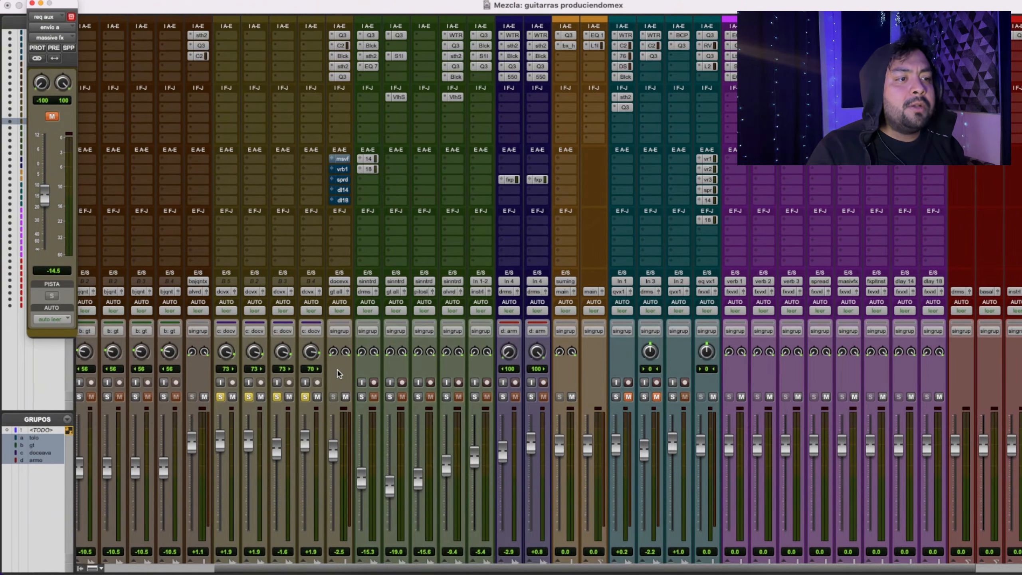
scroll(668, 387, down, 3)
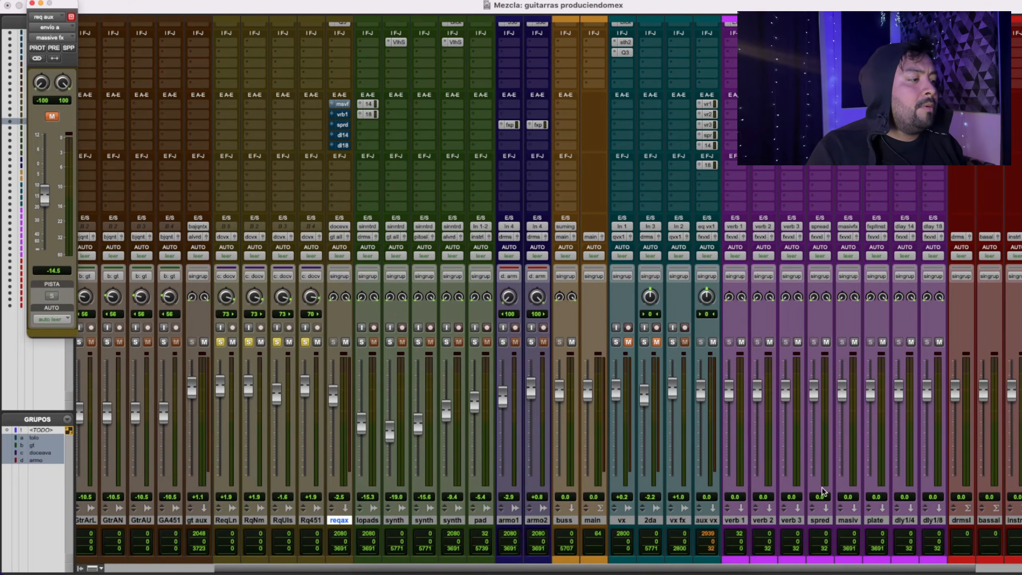
click(734, 520)
shift+click(931, 519)
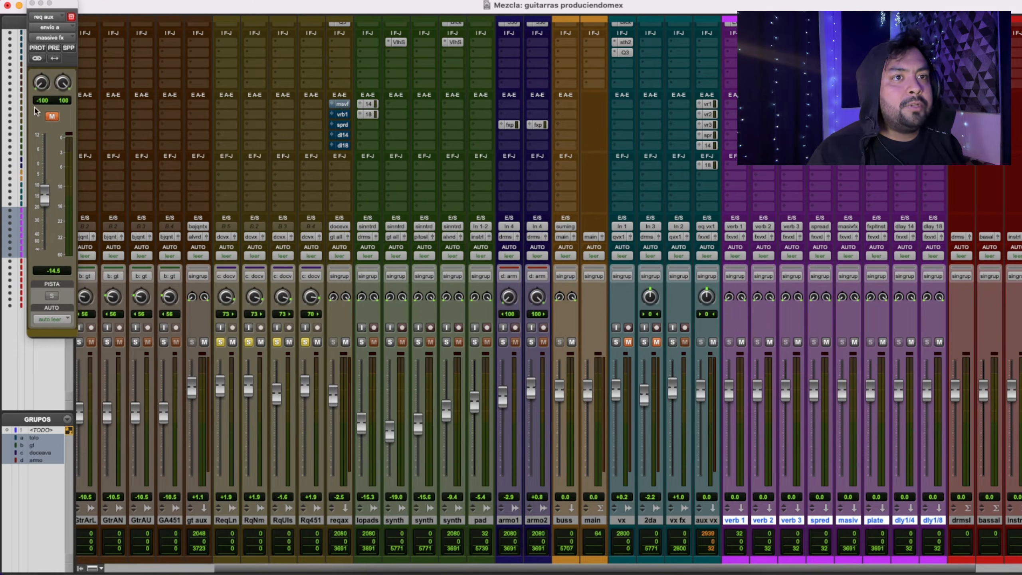
click(51, 116)
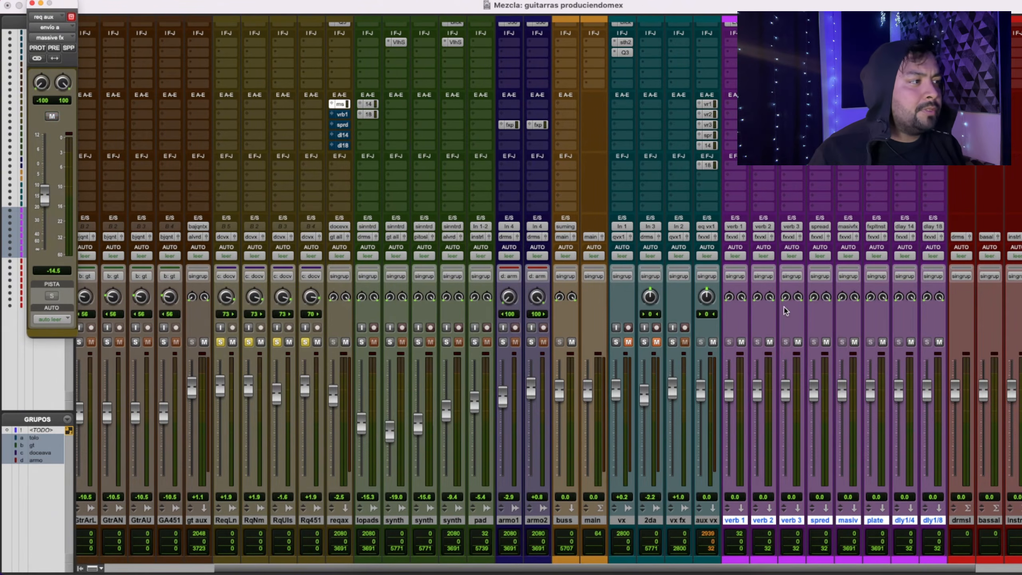
click(792, 327)
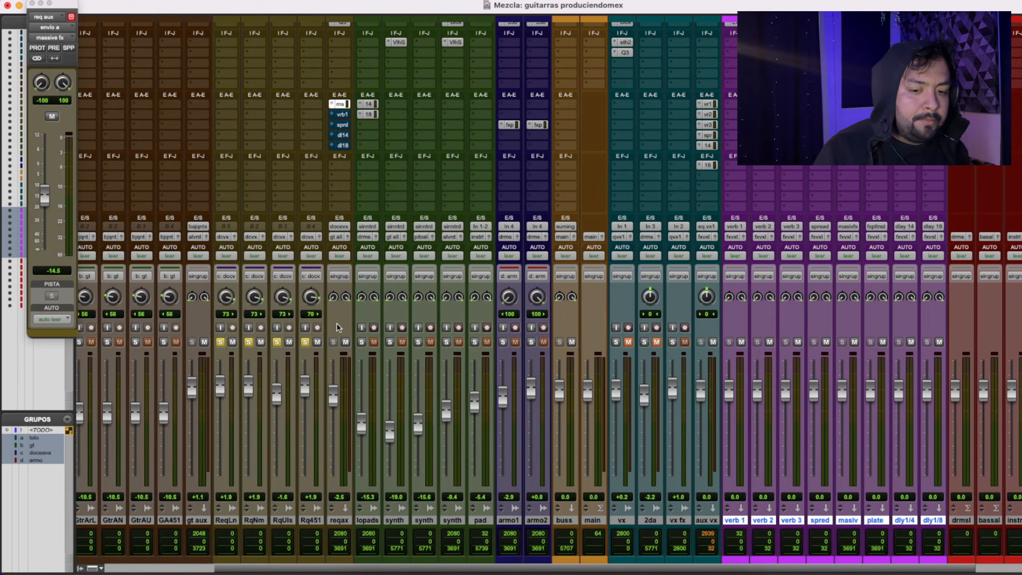
Play the passage with the massive fx send active, review the ValhallaSupermassive settings on the massive track, and close the plug-in
key(space)
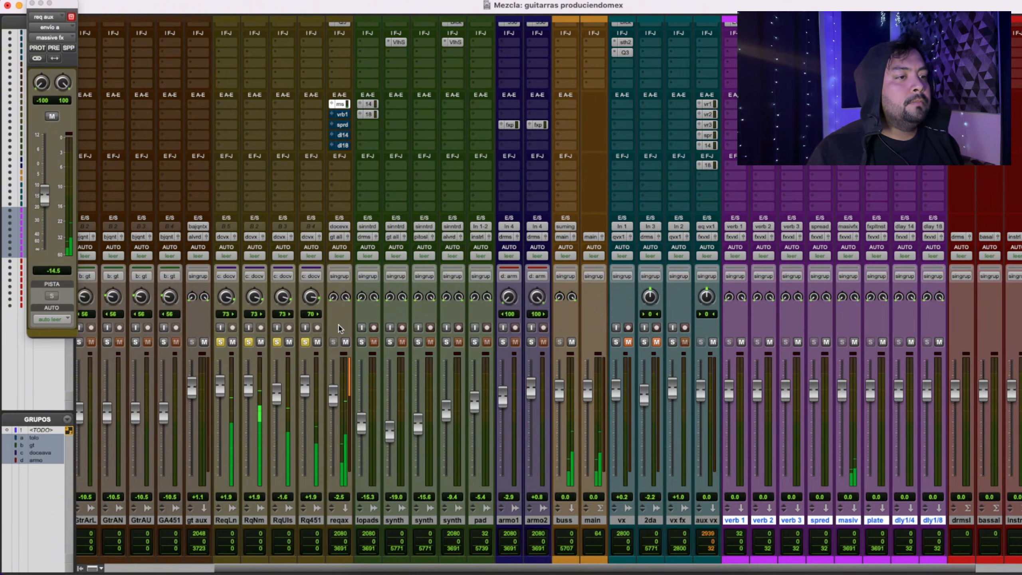
scroll(338, 328, up, 3)
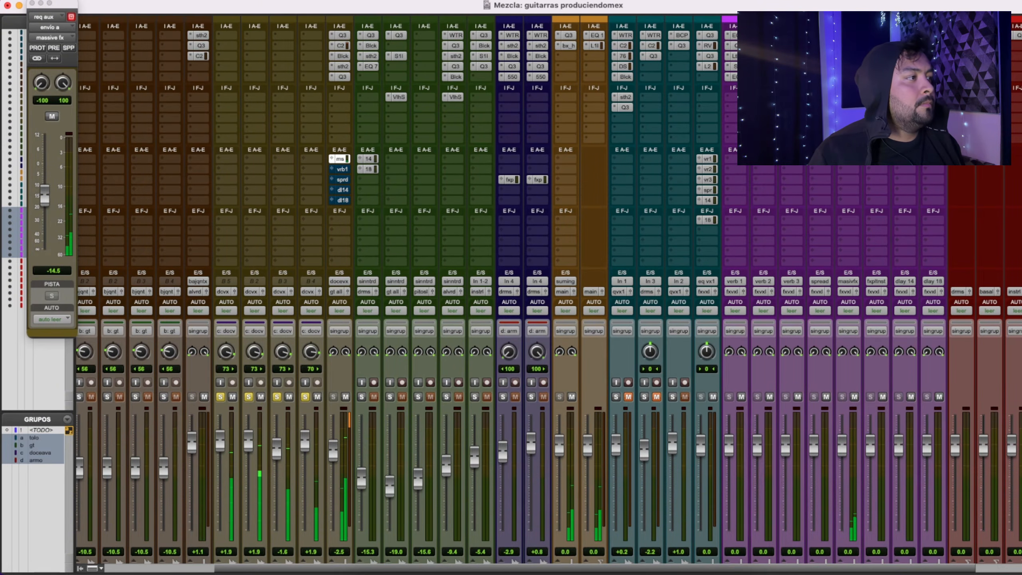
click(850, 36)
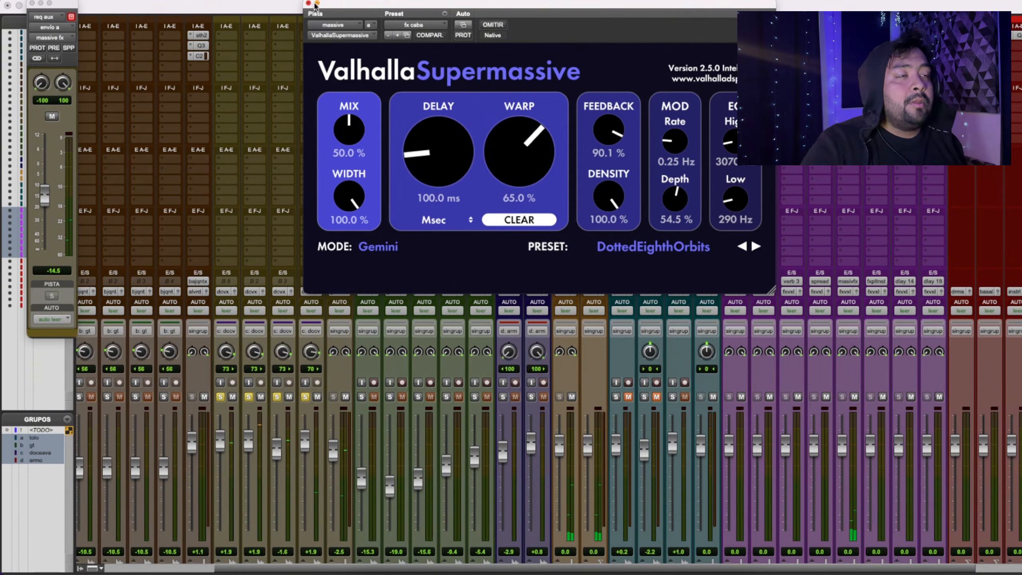
drag(316, 4, 480, 4)
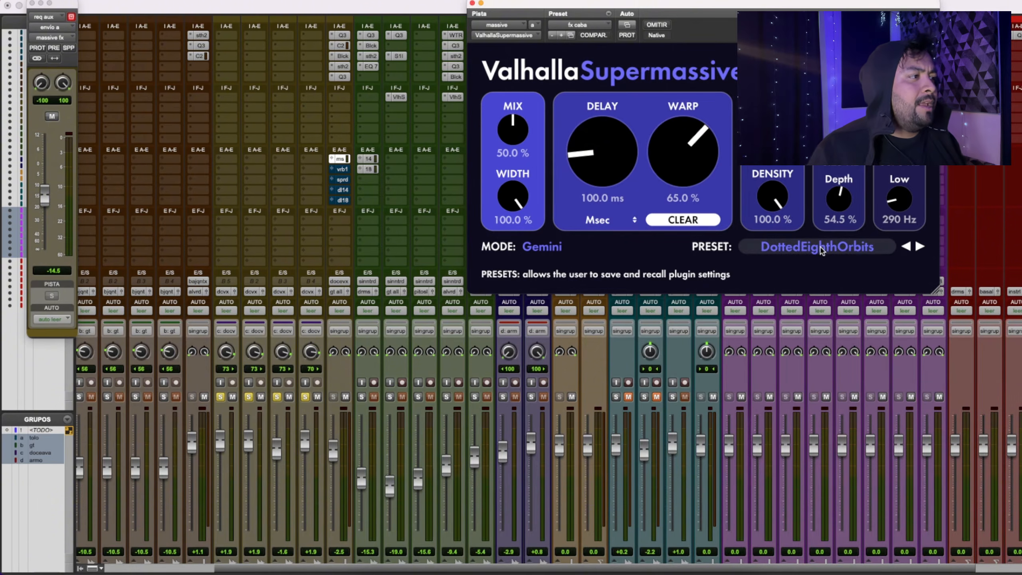
click(472, 3)
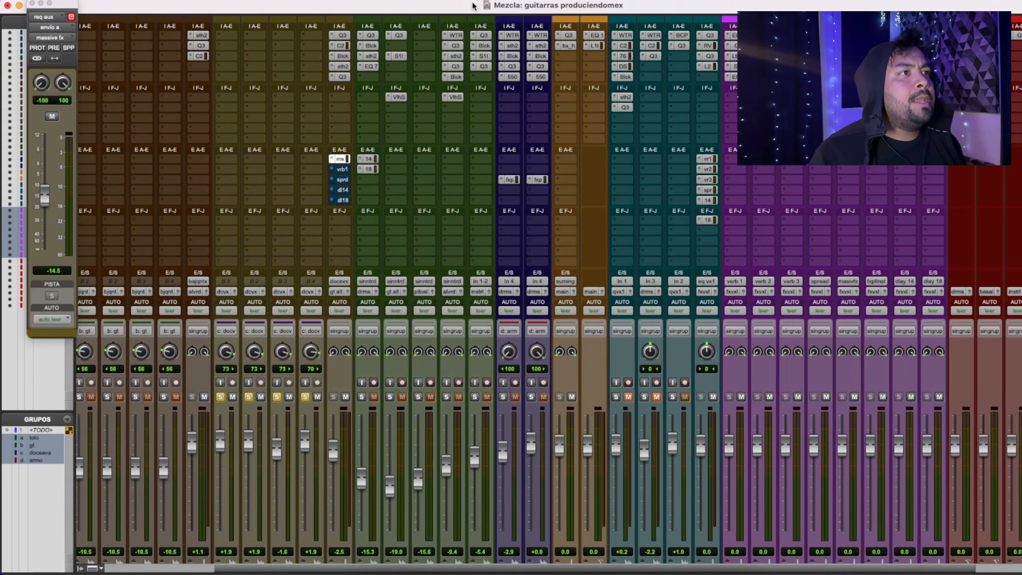
Unmute the req aux send to verb 1, review the Little Plate reverb on the verb 1 track, and close it
click(344, 171)
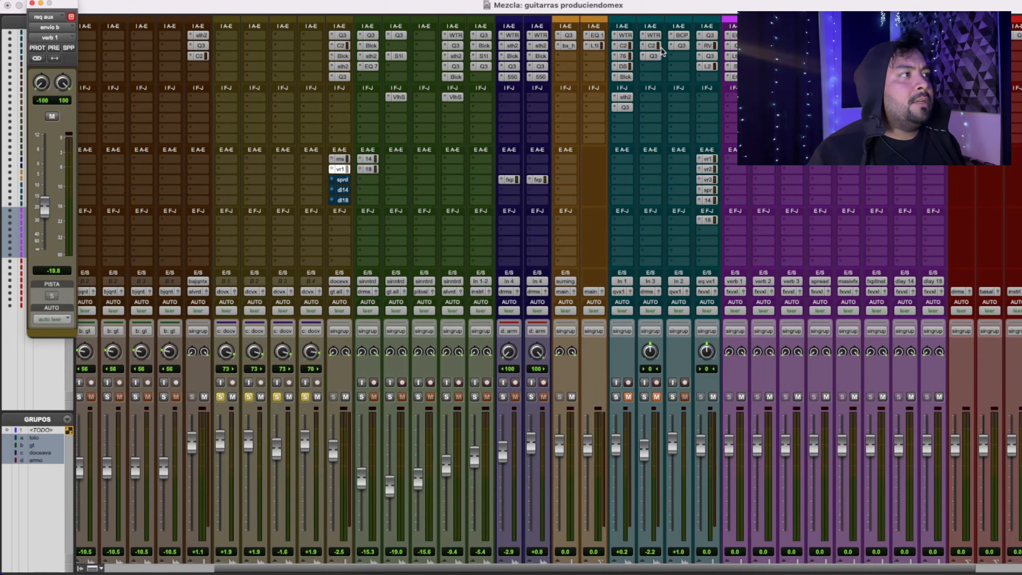
click(739, 55)
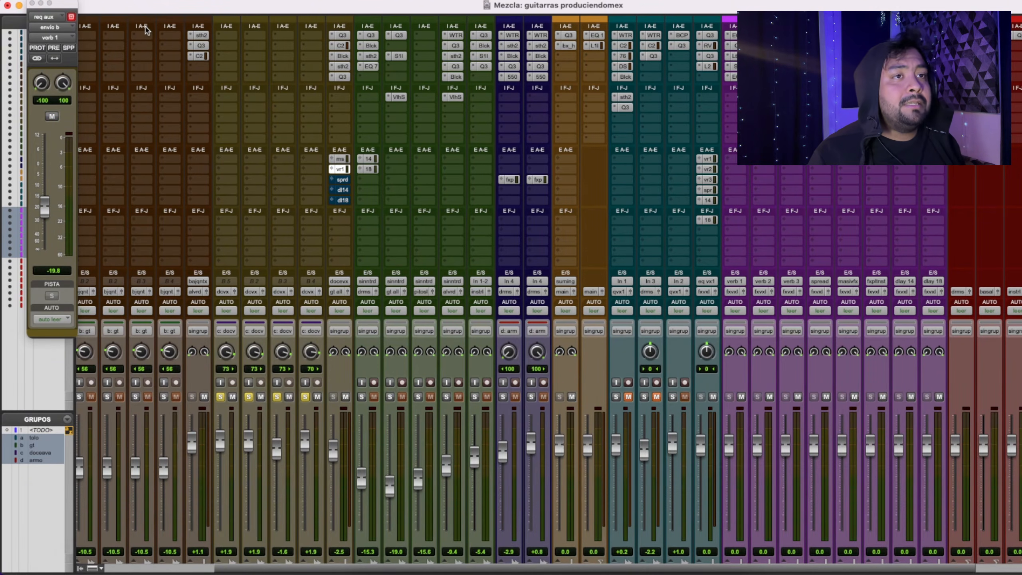
click(730, 56)
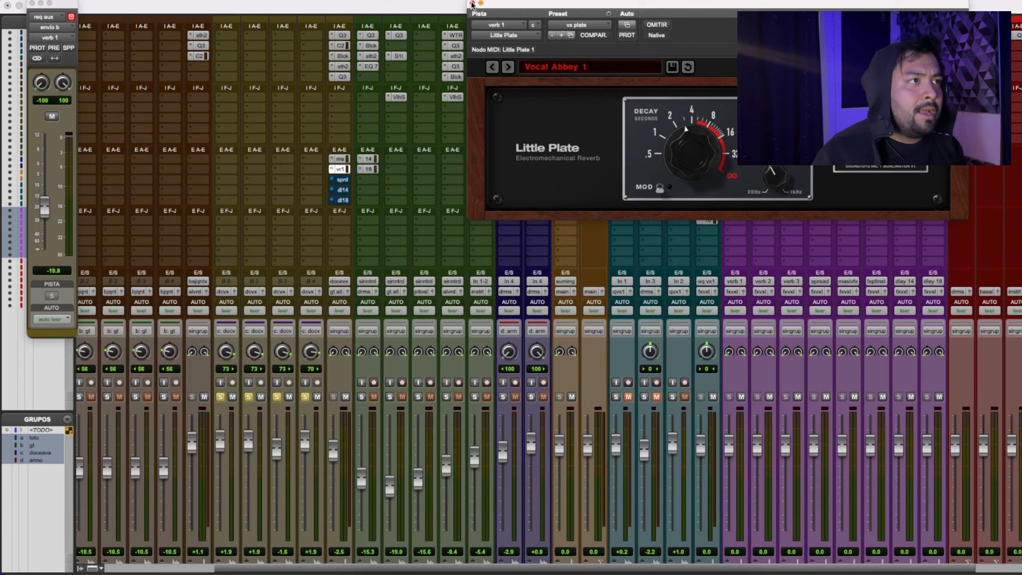
click(472, 4)
Unmute the req aux send to spread, review ValhallaSpaceModulator and compare it with ValhallaSupermassive, closing the plug-ins
click(343, 180)
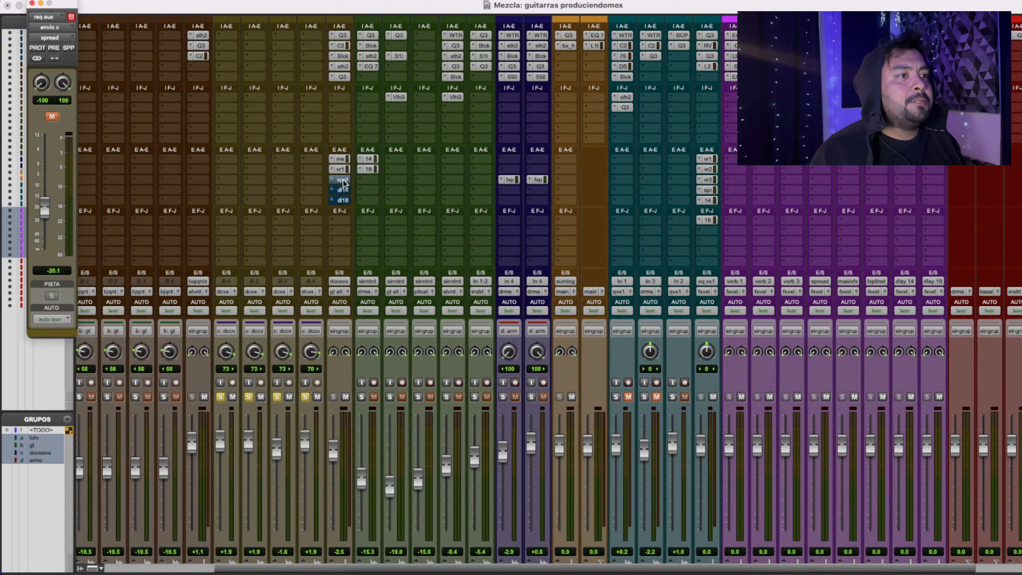
ctrl+super+click(344, 183)
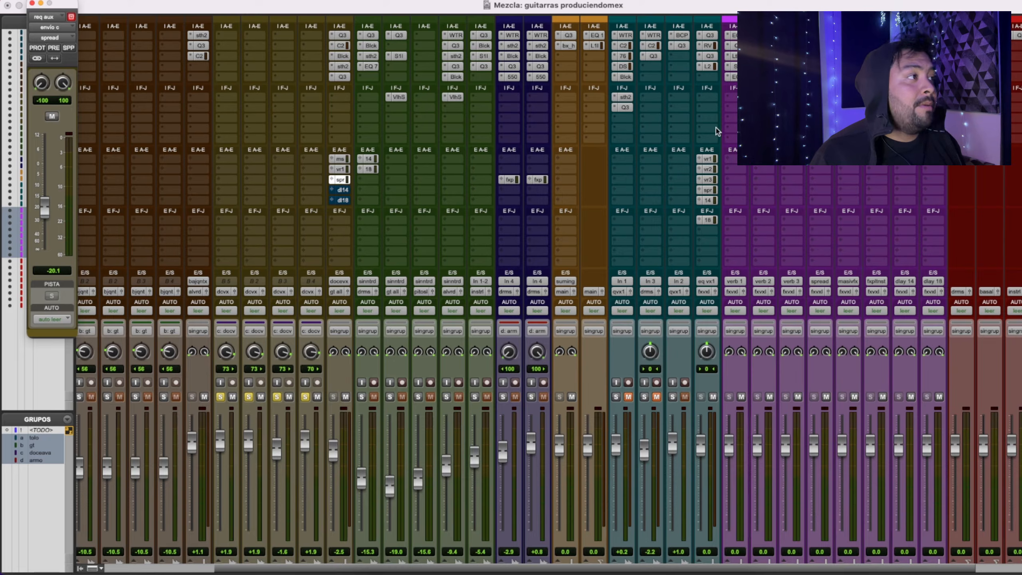
click(822, 46)
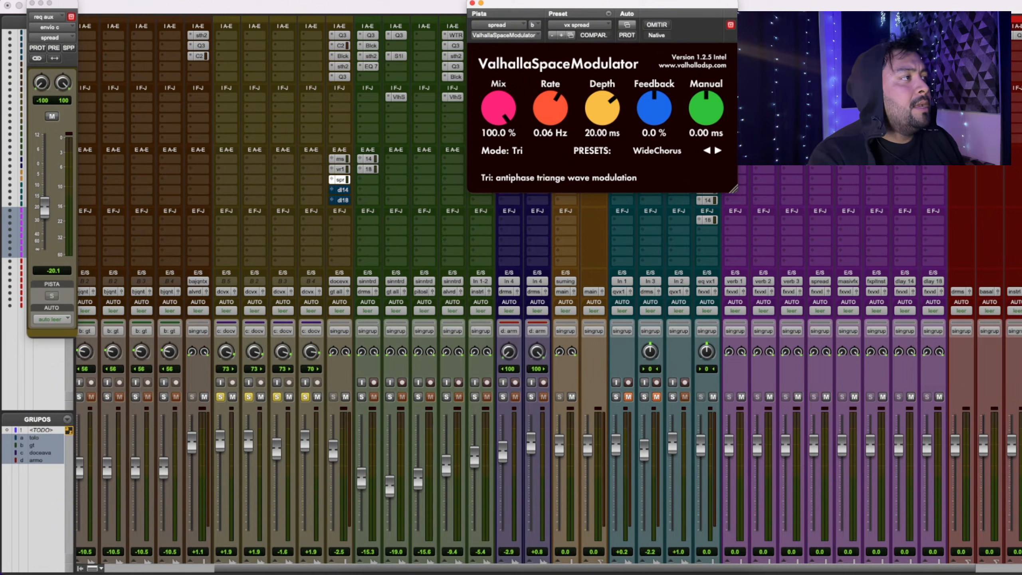
click(850, 36)
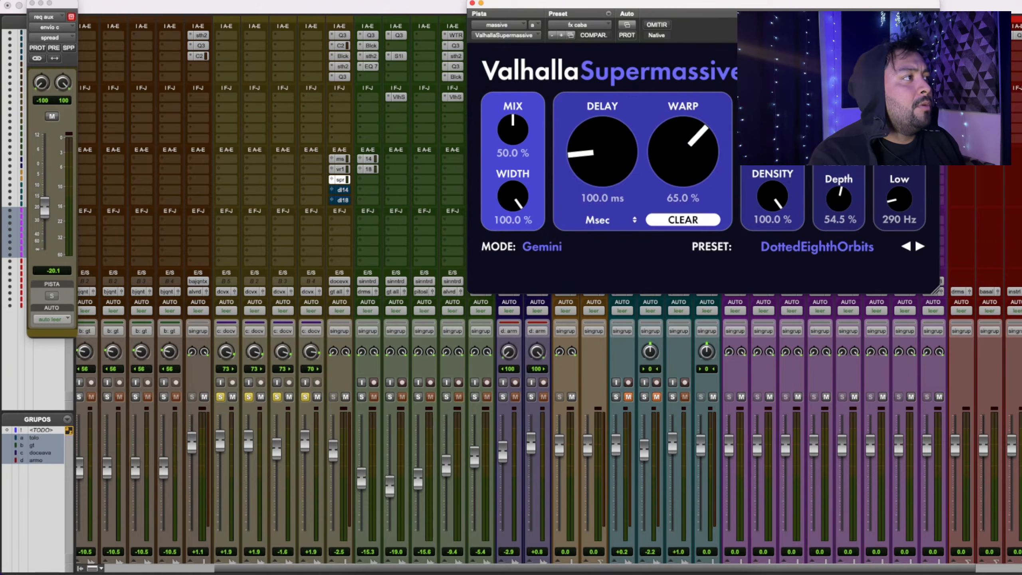
click(472, 4)
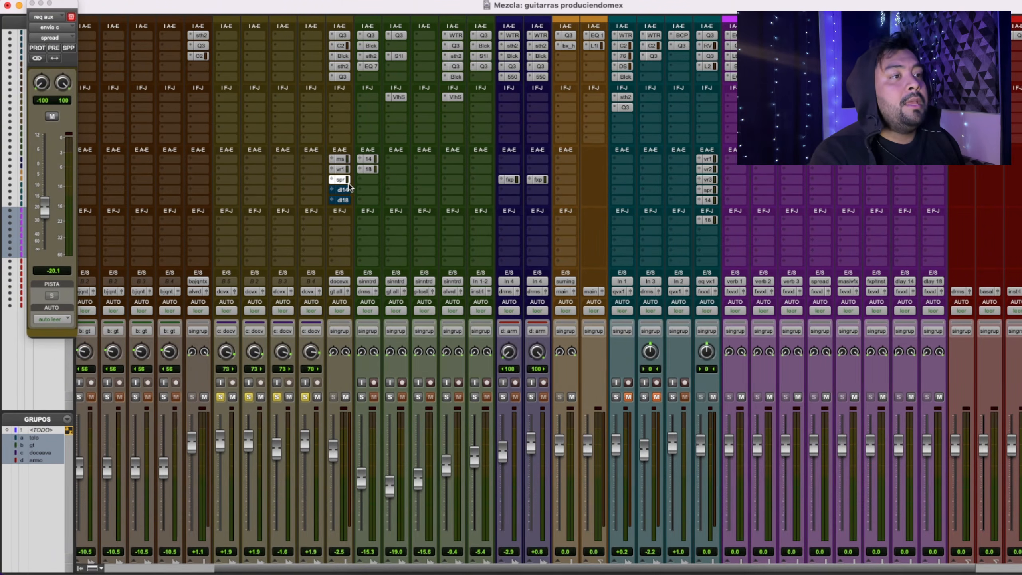
click(822, 46)
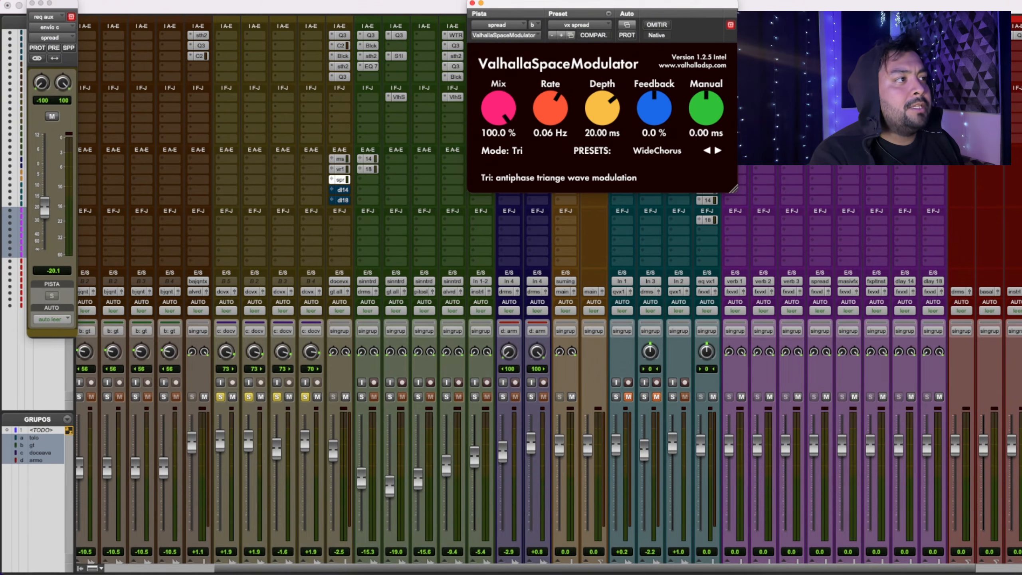
click(473, 4)
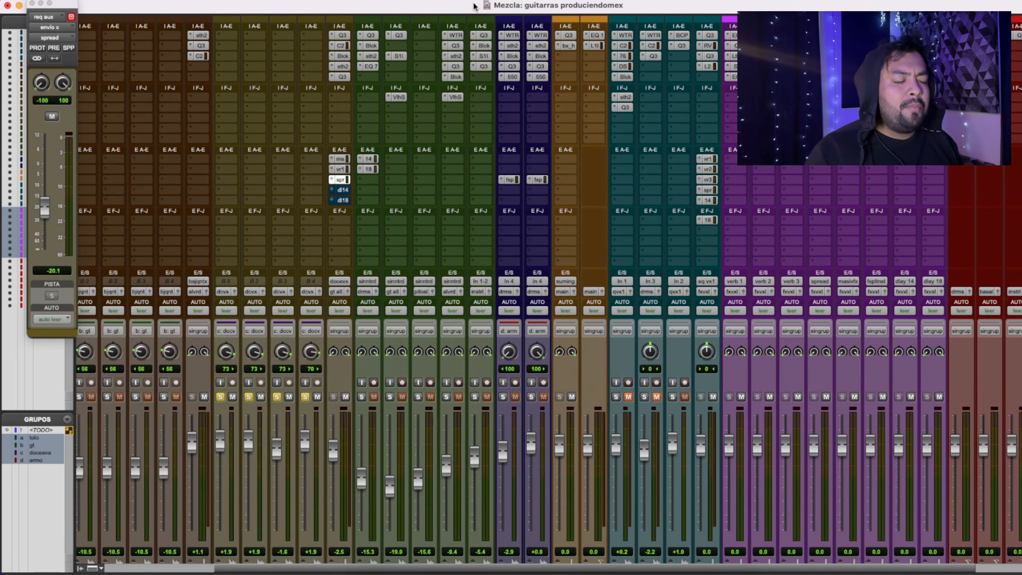
Mute the spread, verb 1 and massive fx sends on req aux and unmute its 1/4 and 1/8 delay sends
super+click(342, 181)
super+click(342, 170)
super+click(342, 160)
super+click(343, 189)
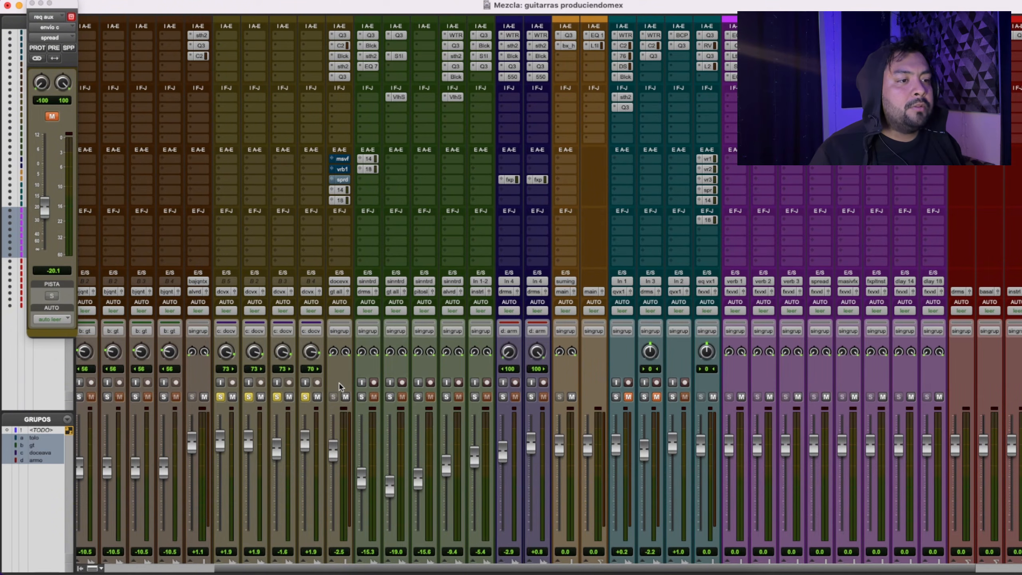
Play the passage with the delay sends, review the H-Delay settings on dly 1/4 and dly 1/8 together, and close both plug-ins
key(space)
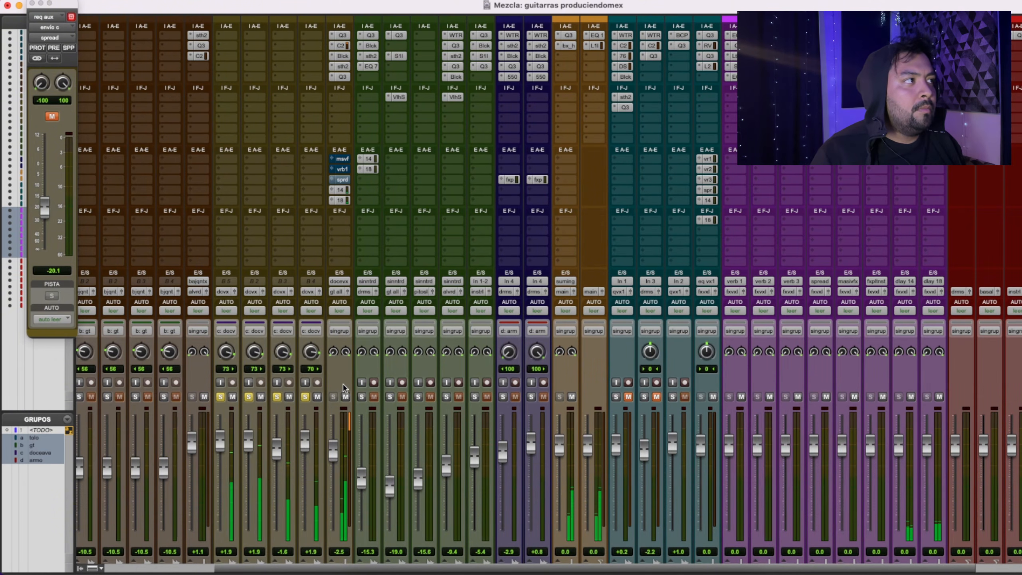
click(908, 45)
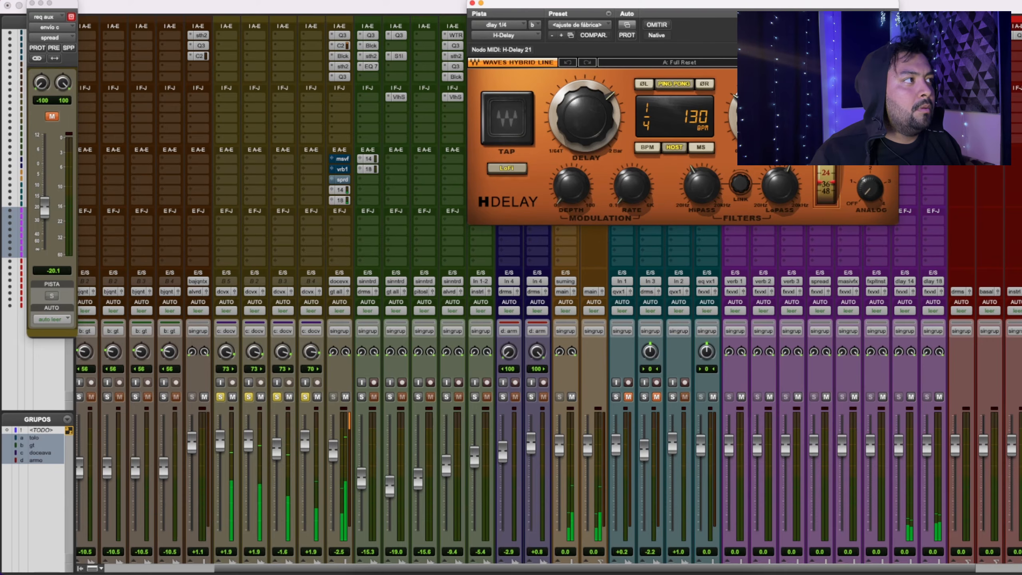
click(935, 46)
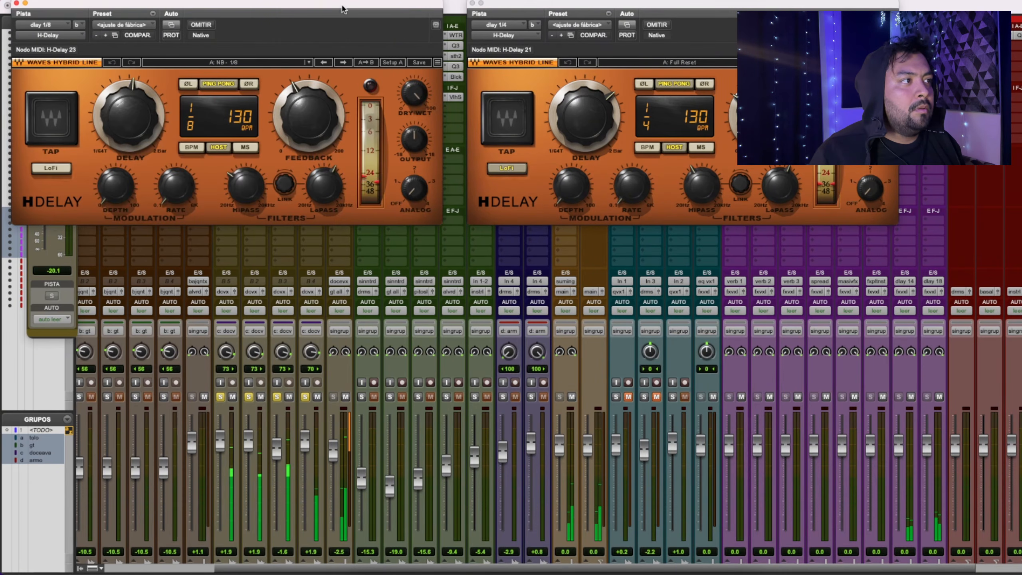
drag(342, 9, 774, 241)
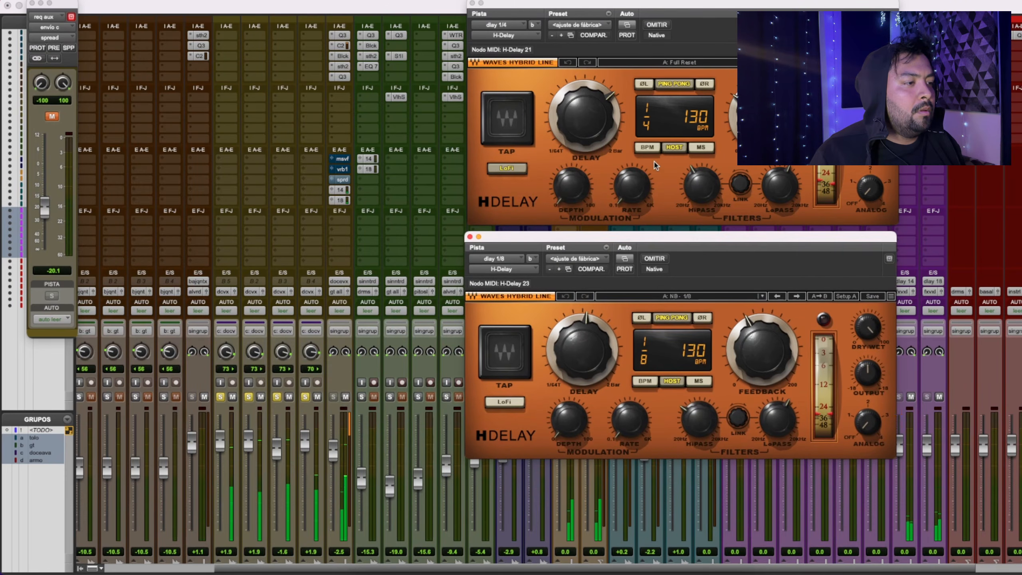
click(470, 237)
click(472, 3)
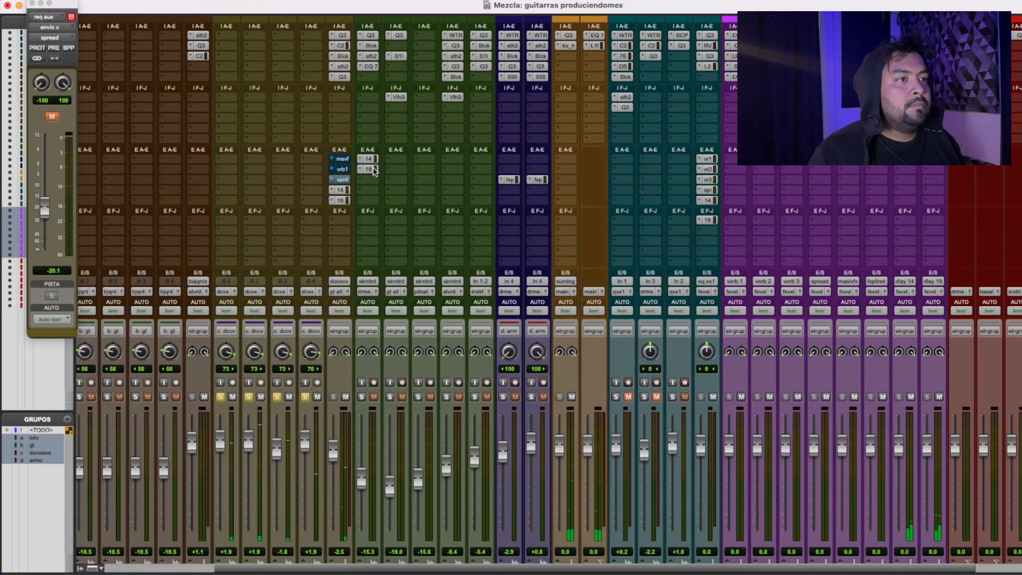
Unmute the spread, verb 1 and massive fx sends on req aux, select only that track, and listen with all five sends active
ctrl+super+click(341, 180)
ctrl+super+click(344, 170)
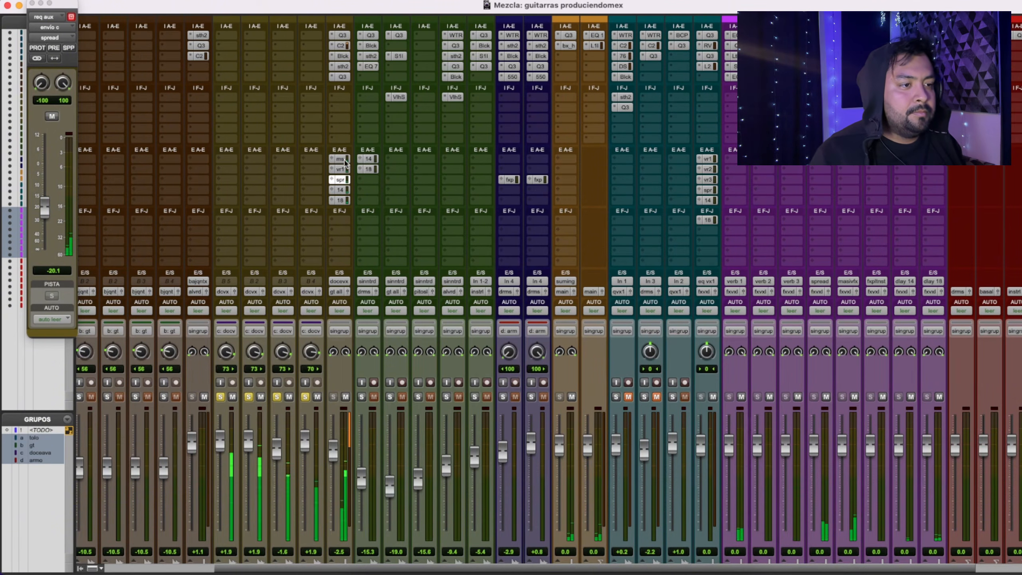
scroll(345, 162, down, 2)
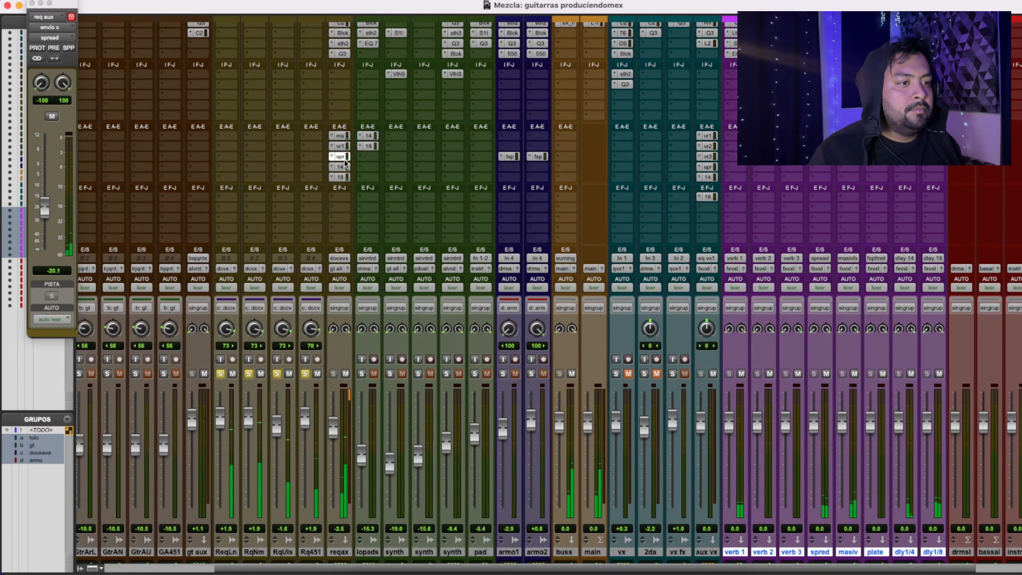
click(339, 552)
scroll(363, 318, up, 2)
scroll(346, 182, right, 5)
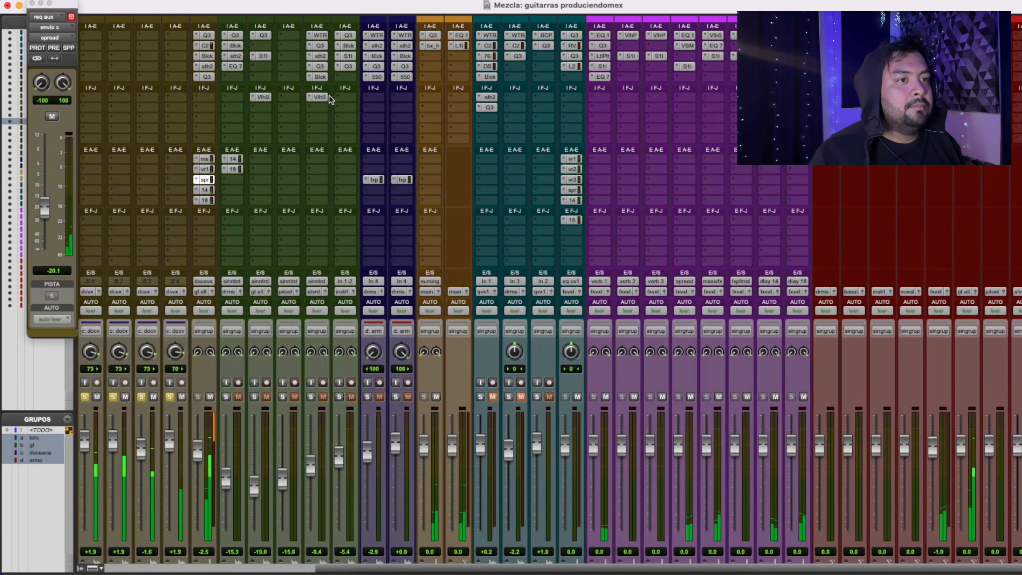
scroll(330, 99, left, 3)
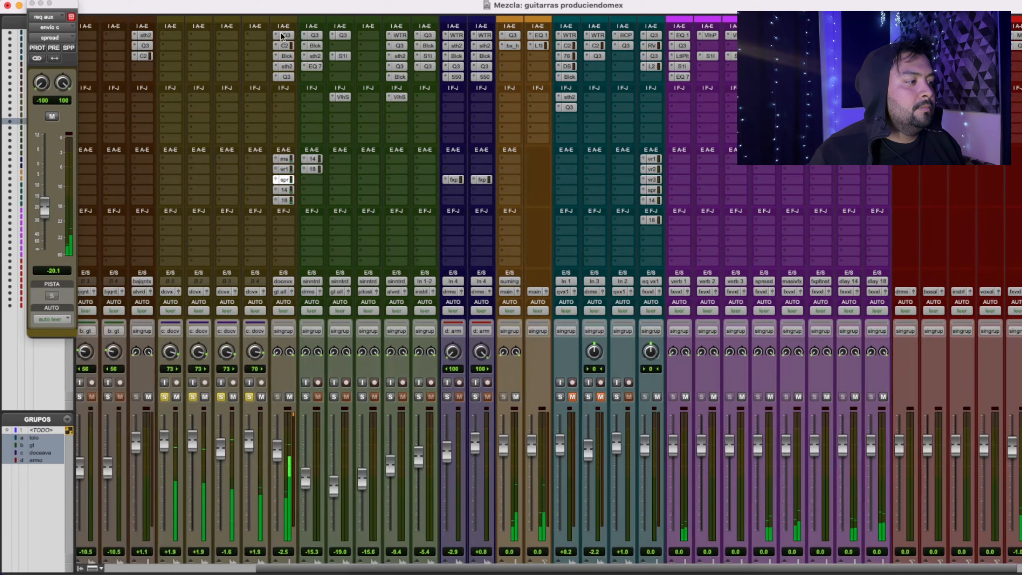
scroll(336, 116, down, 2)
scroll(336, 116, down, 2)
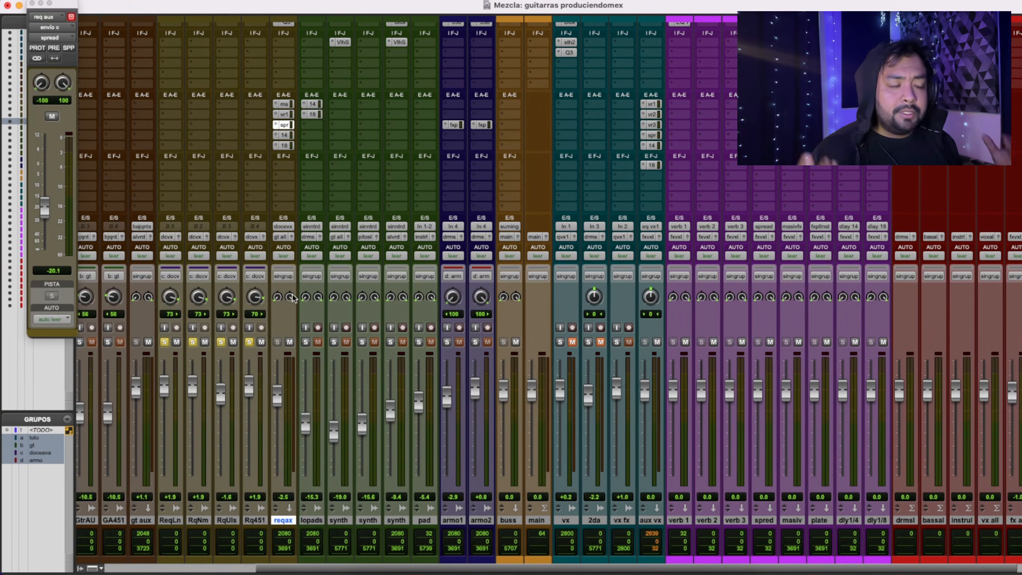
Play the passage and compare req aux with all its inserts bypassed and sends muted against its full processing
key(space)
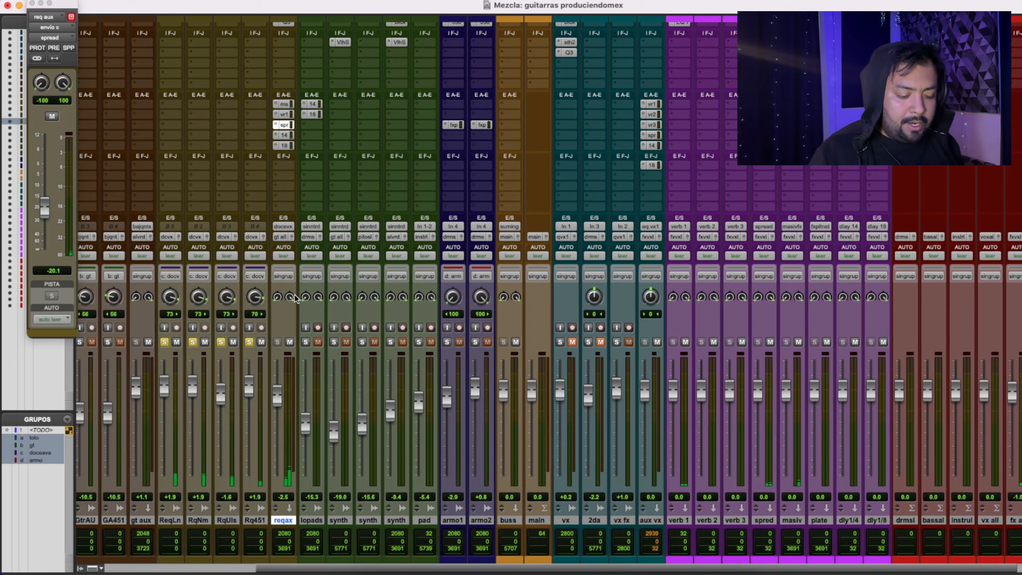
scroll(289, 38, up, 3)
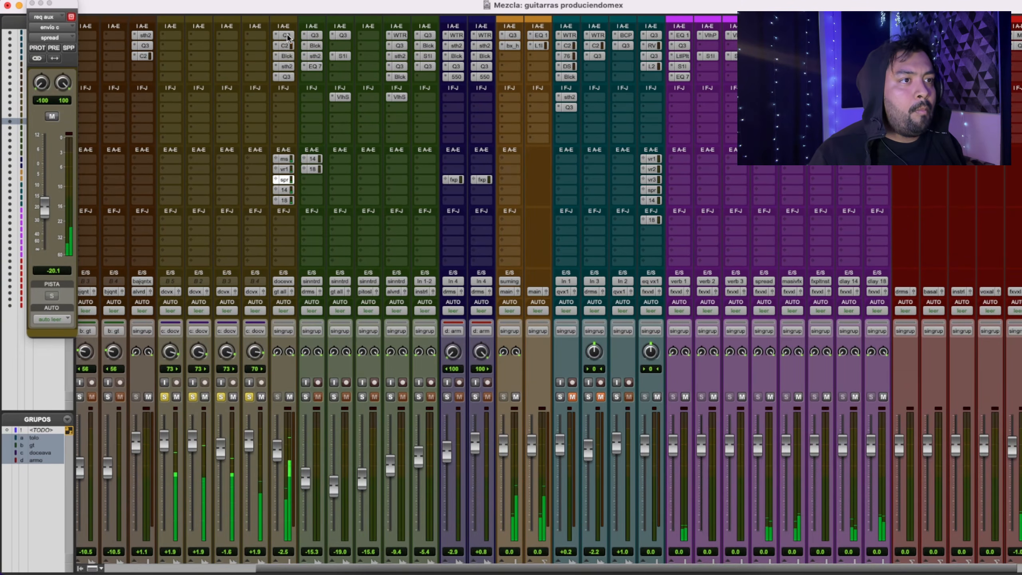
shift+super+click(288, 35)
shift+super+click(288, 160)
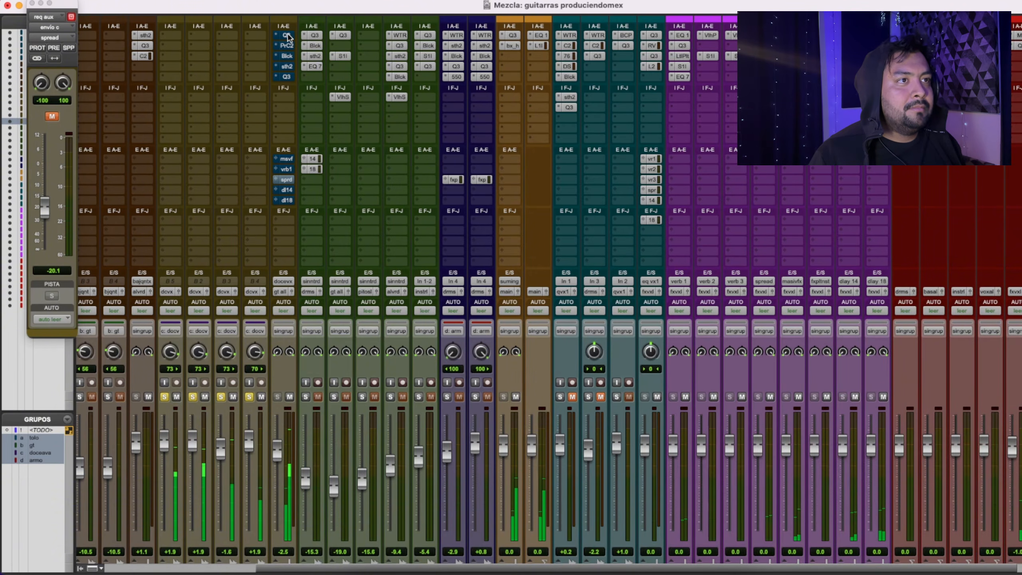
shift+super+click(287, 36)
shift+super+click(285, 160)
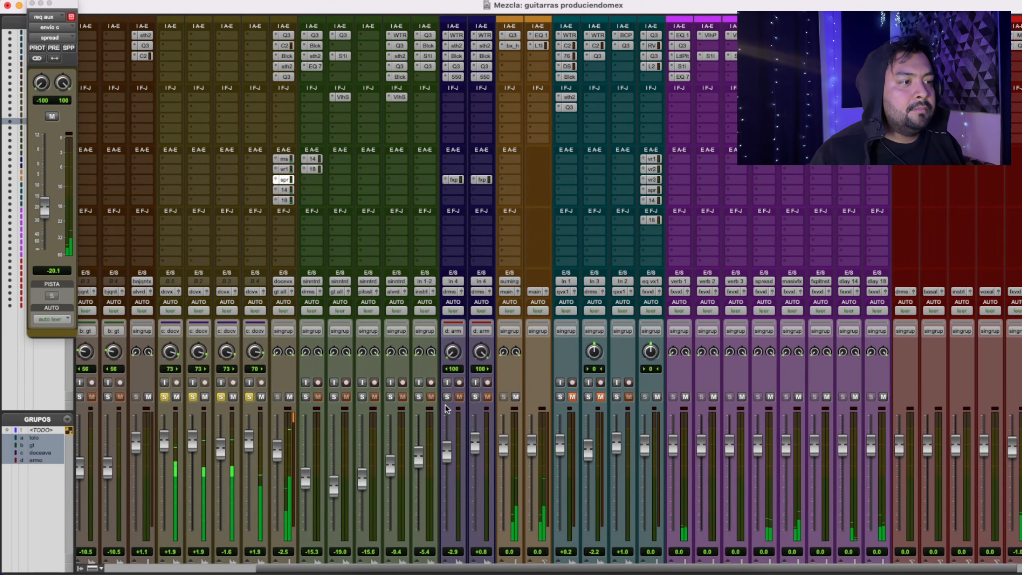
Add the four gt group guitar tracks to the solo, and listen to both guitar groups while checking the levels on the output submixes
scroll(310, 398, left, 5)
click(310, 397)
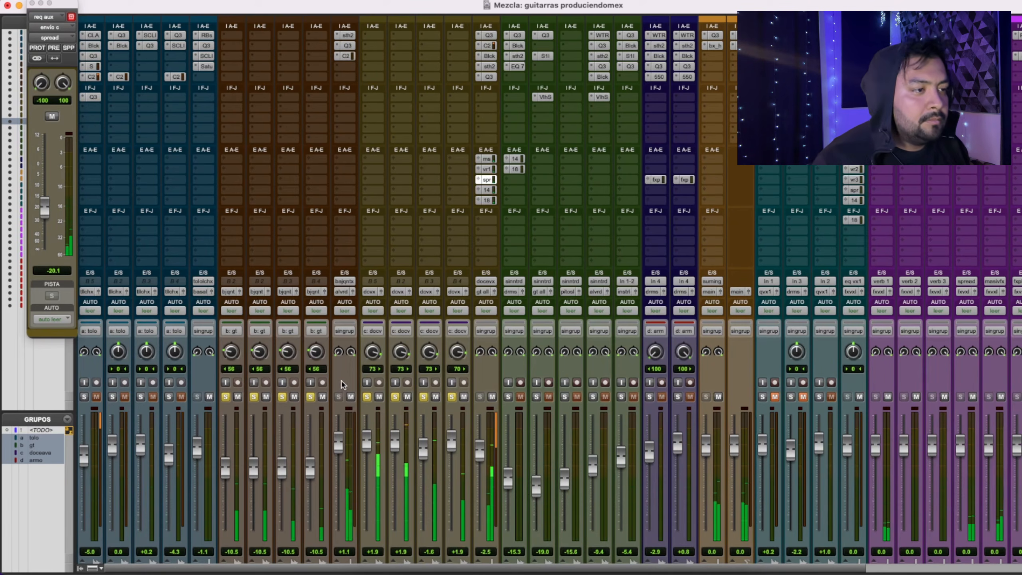
scroll(362, 384, right, 3)
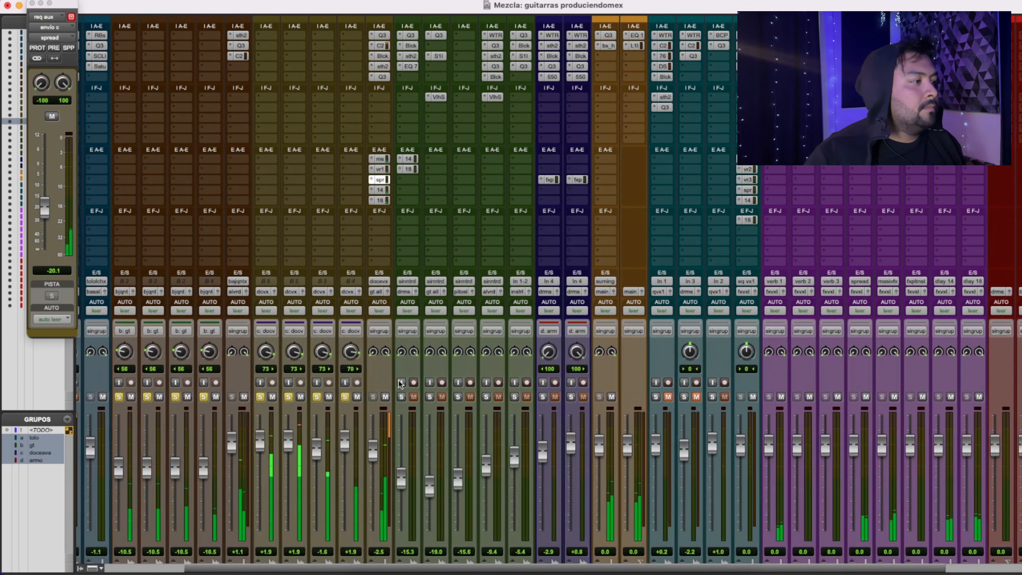
scroll(389, 383, right, 4)
scroll(400, 382, right, 1)
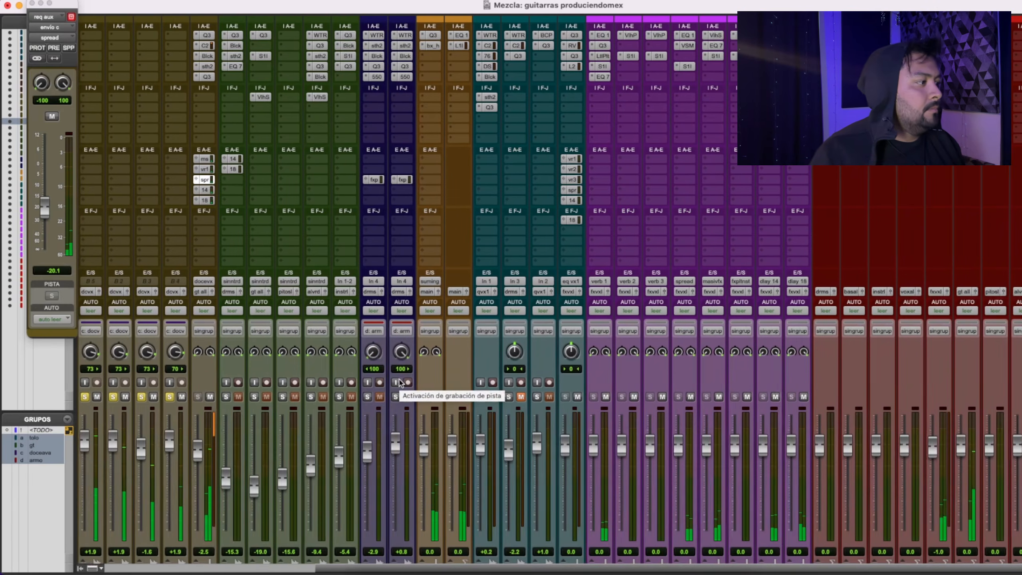
scroll(912, 379, down, 2)
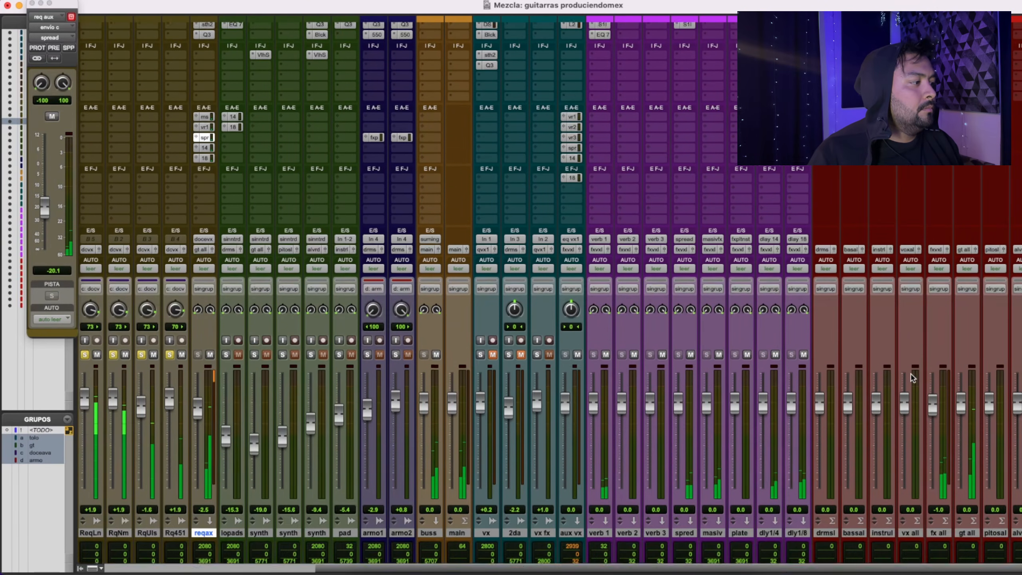
scroll(912, 378, up, 2)
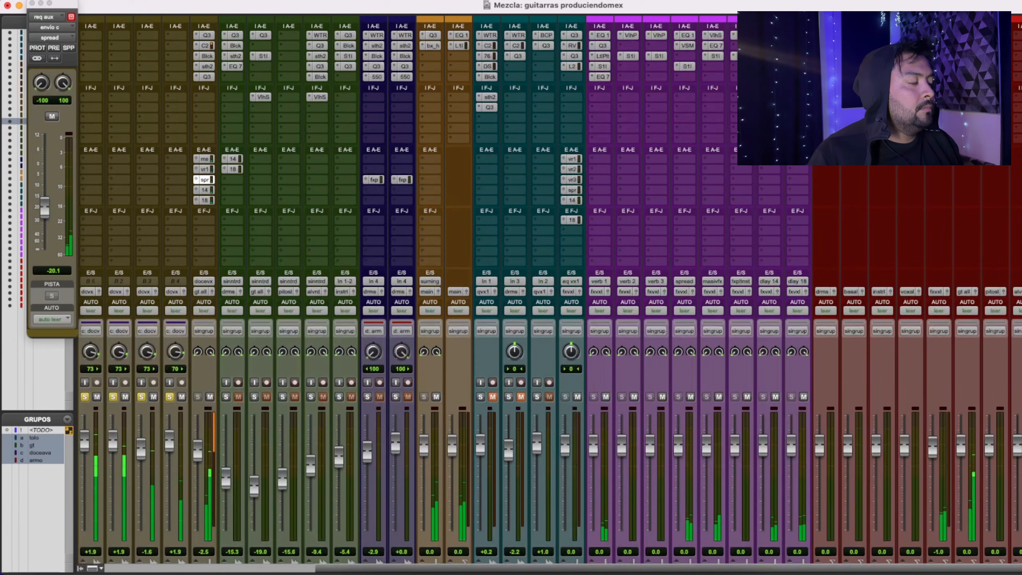
Review the FabFilter Pro-Q 3 on gt all, switch its single band's solo listening on and off, and close the plug-in
click(970, 36)
mouse_move(735, 201)
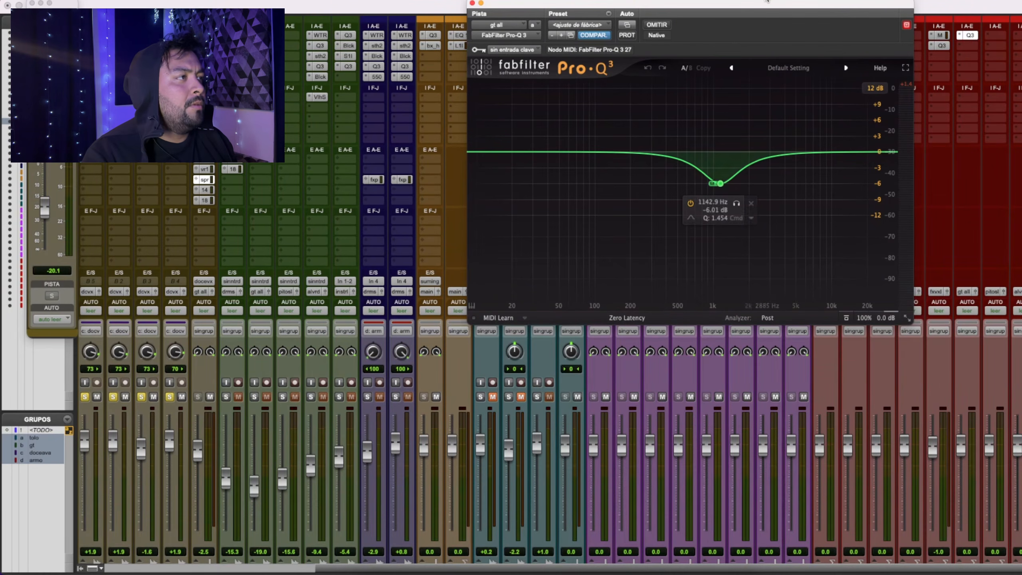
drag(756, 6, 644, 5)
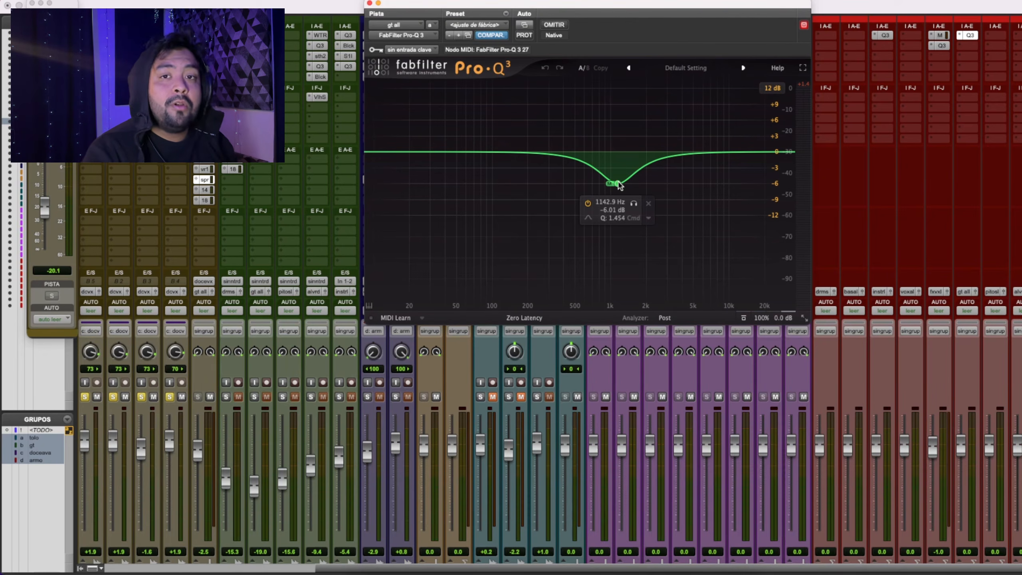
click(632, 204)
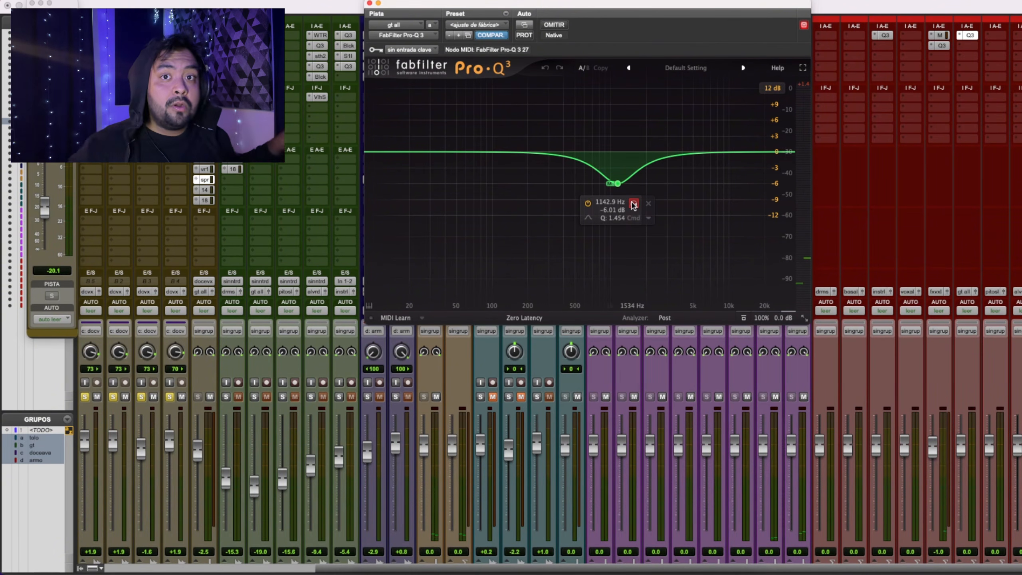
click(633, 206)
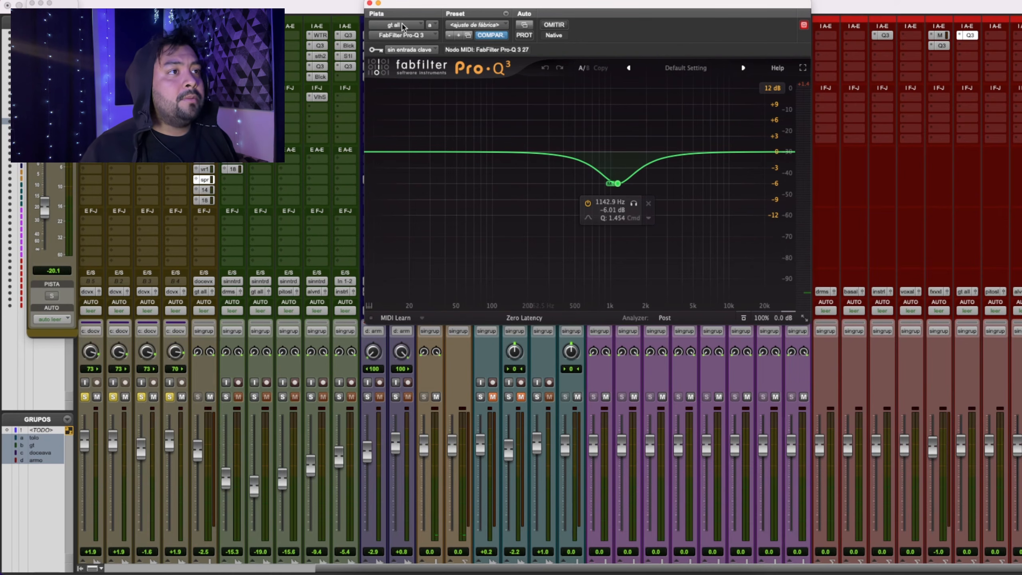
click(369, 3)
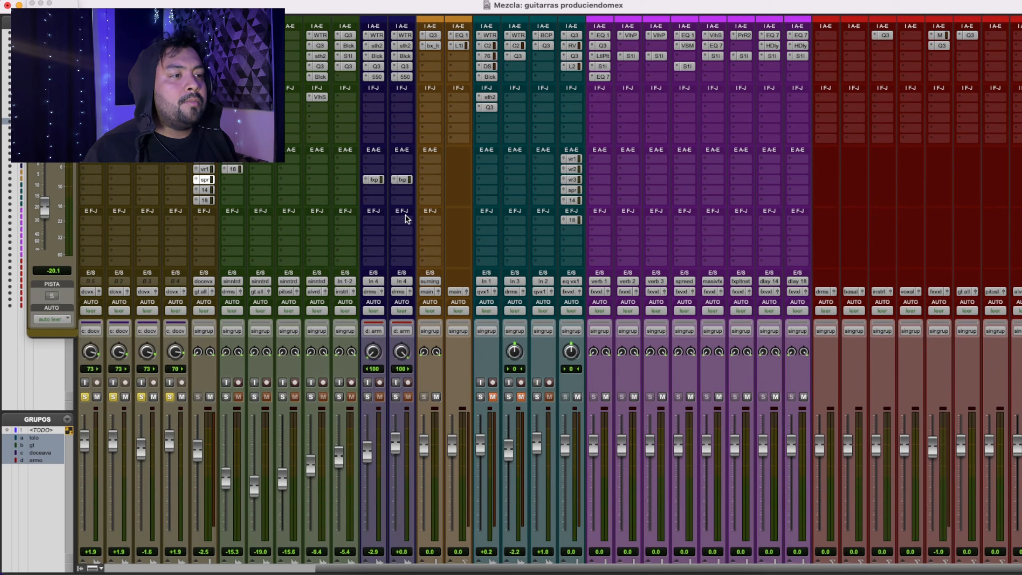
Select gt aux and req aux, play the passage with their inserts bypassed and sends muted, and restore all the processing
scroll(406, 219, left, 5)
scroll(494, 348, down, 3)
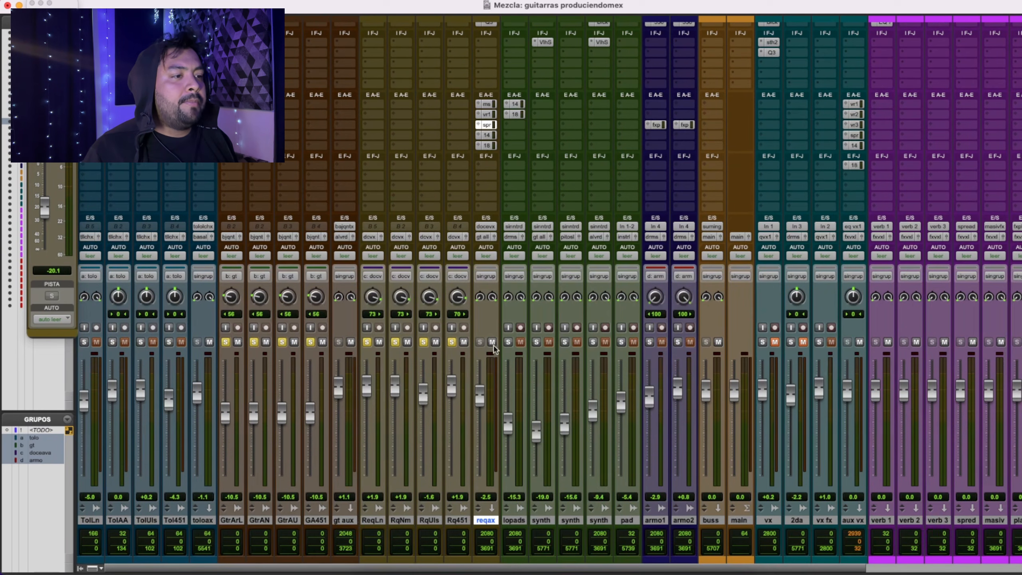
click(357, 519)
super+click(487, 521)
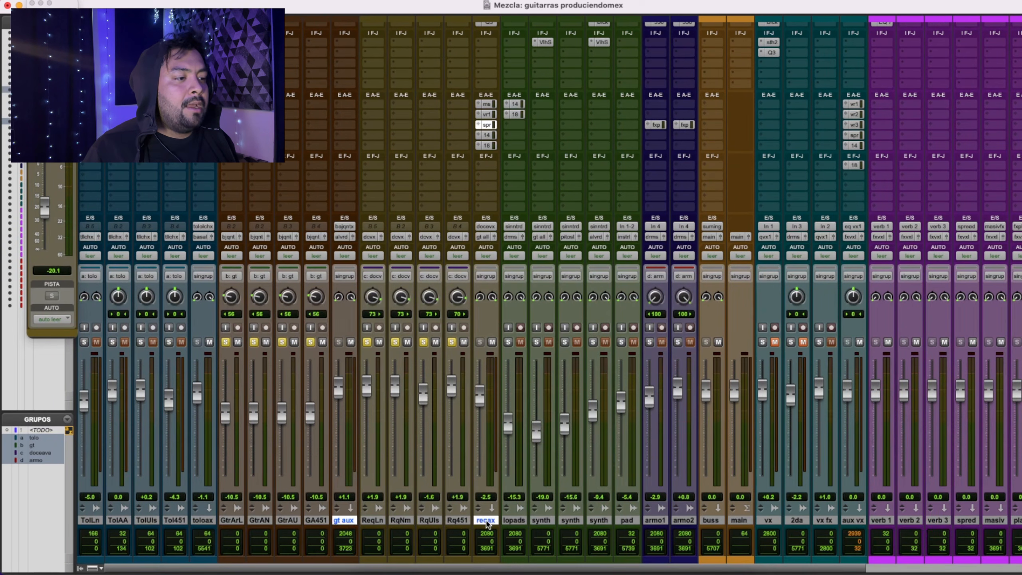
scroll(498, 189, up, 3)
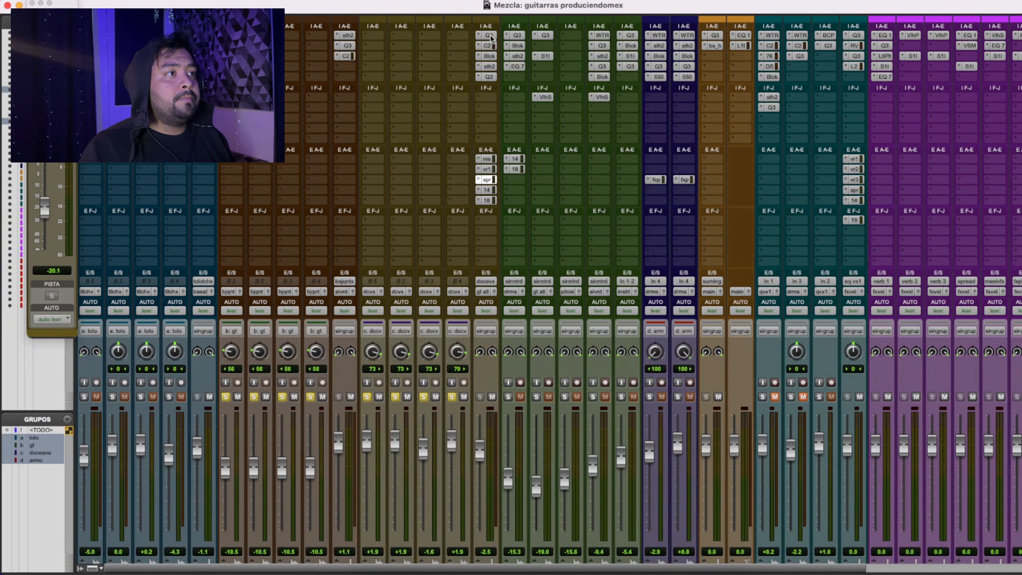
key(space)
key(shift+a)
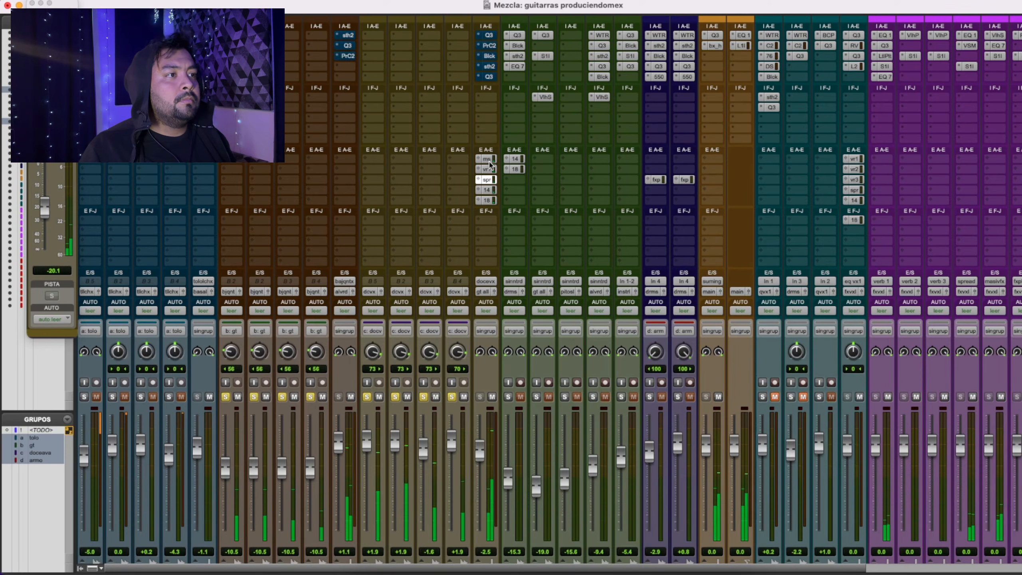
key(shift+q)
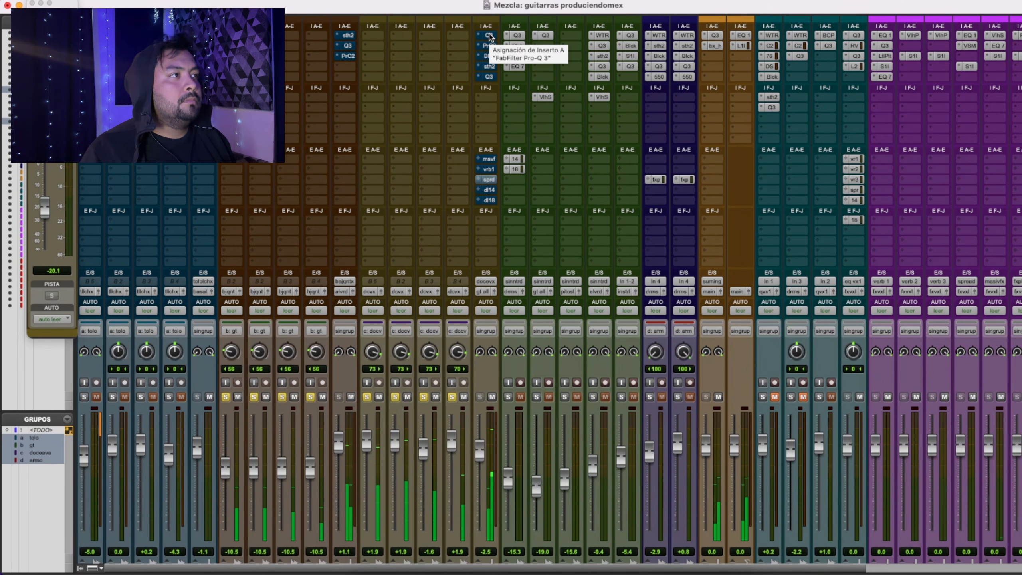
key(shift+a)
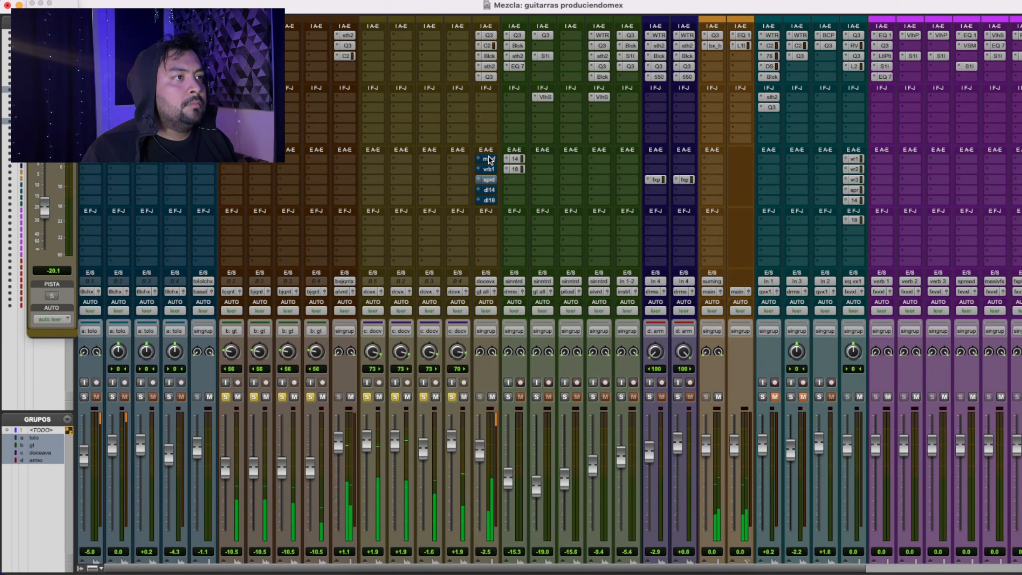
ctrl+super+click(489, 160)
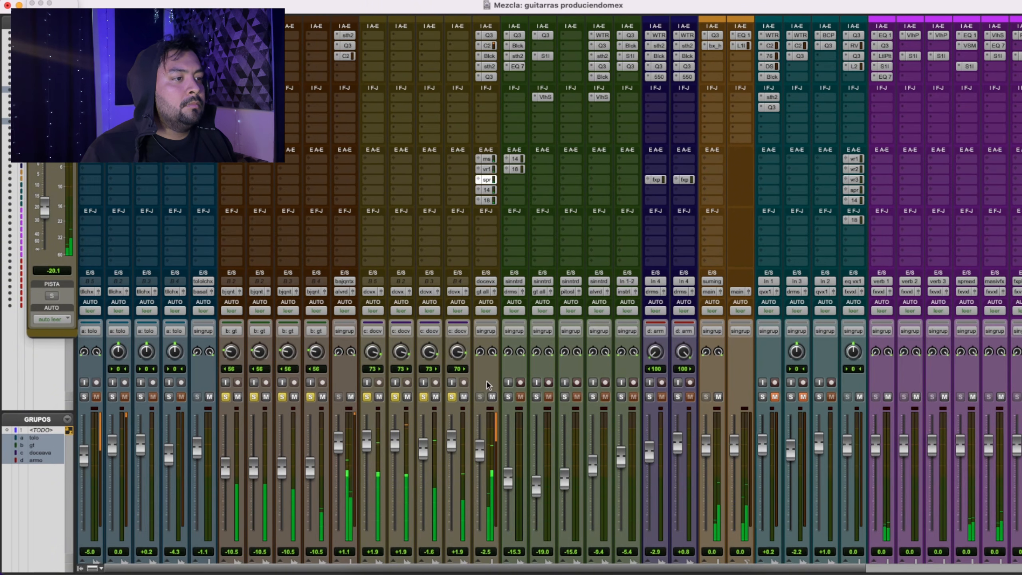
Check the submix levels during playback, and compare gt aux and req aux with only their inserts bypassed and reactivated
scroll(487, 384, right, 10)
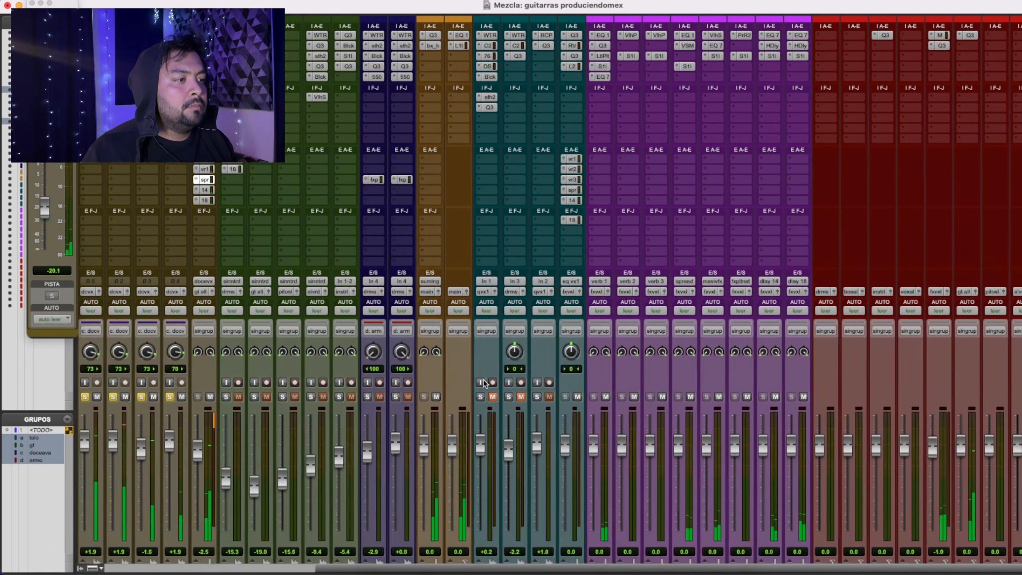
scroll(485, 383, down, 3)
scroll(484, 383, left, 10)
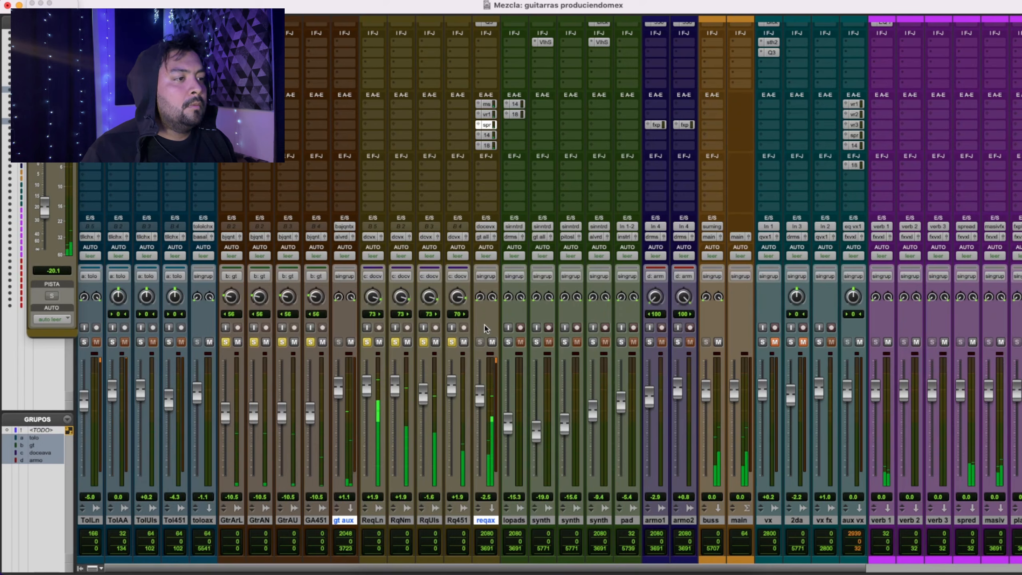
scroll(479, 161, up, 3)
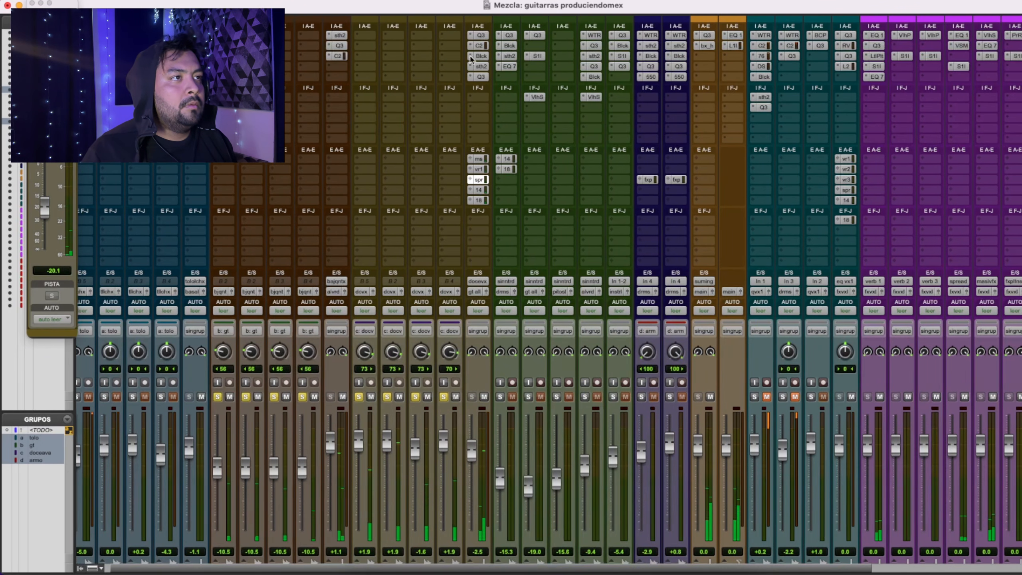
click(480, 45)
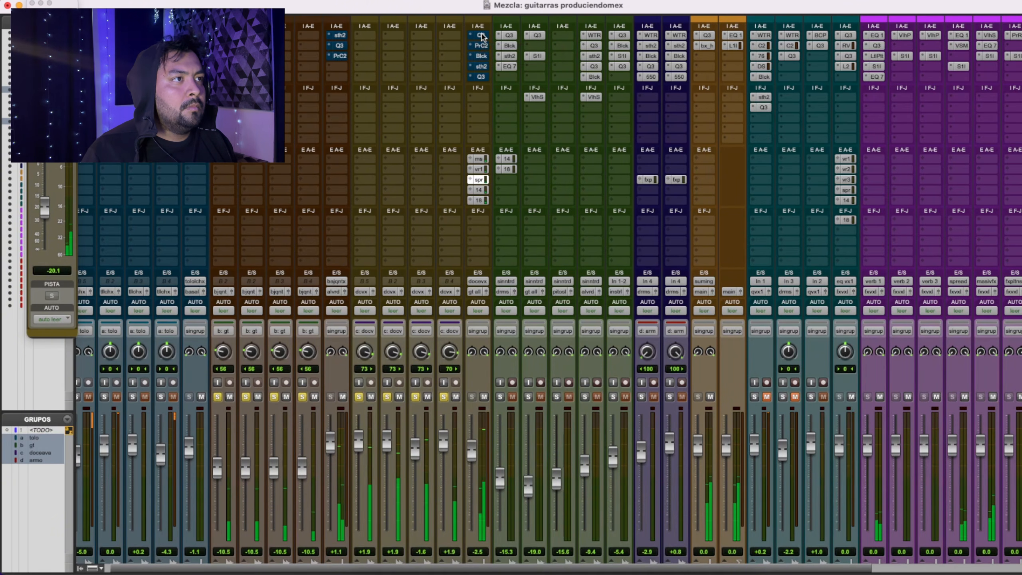
key(shift+a)
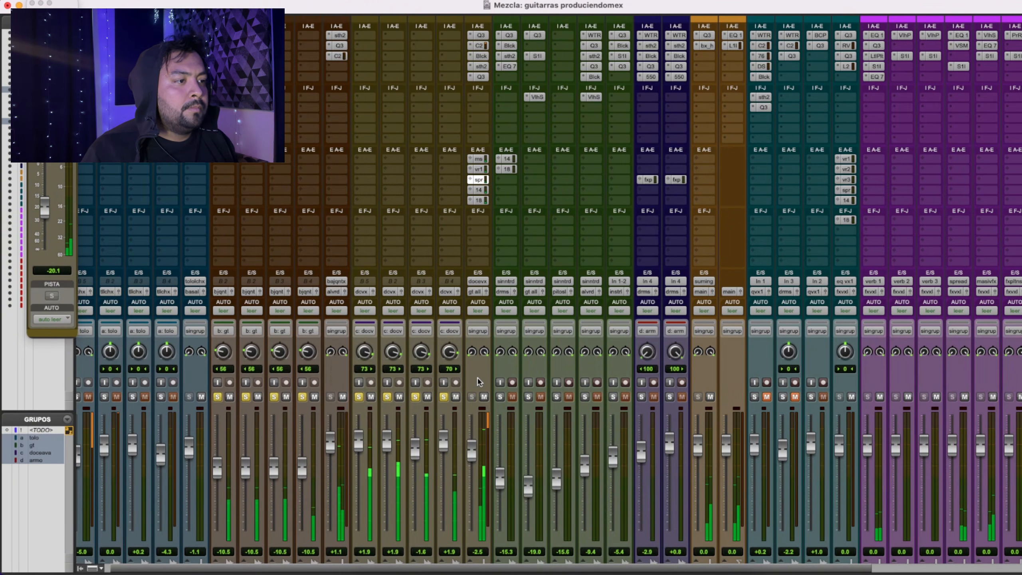